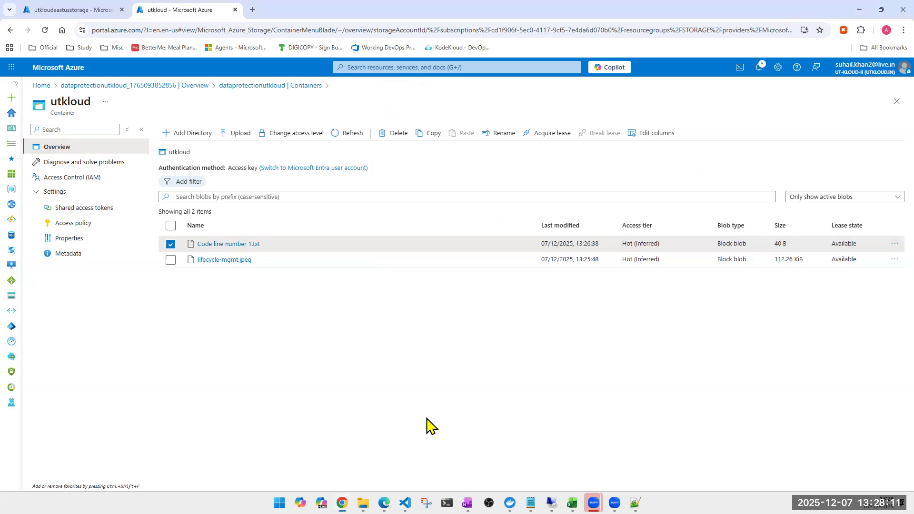
# - Leave the utkloud container and review the Configuration settings of the dataprotectionutkloud storage account
pyautogui.click(897, 102)
pyautogui.scroll(-4, 61, 404)
pyautogui.scroll(-5, 68, 410)
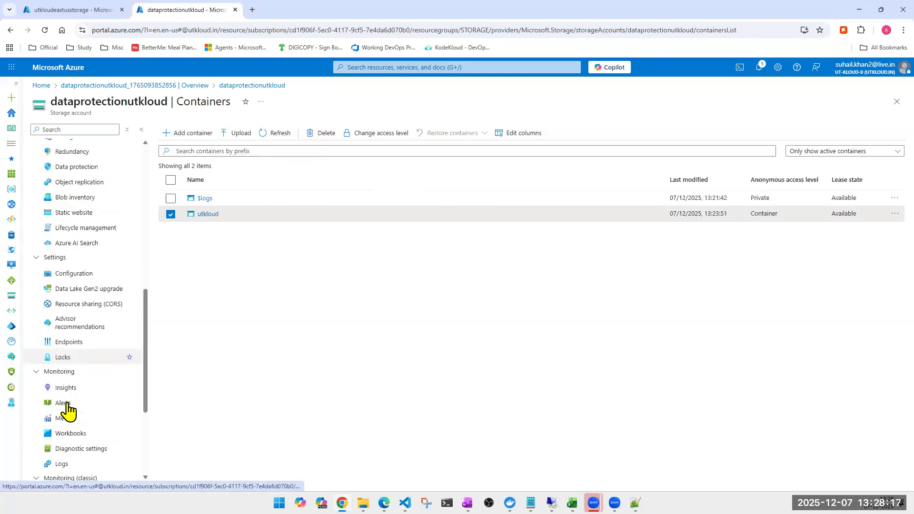
pyautogui.scroll(-3, 114, 430)
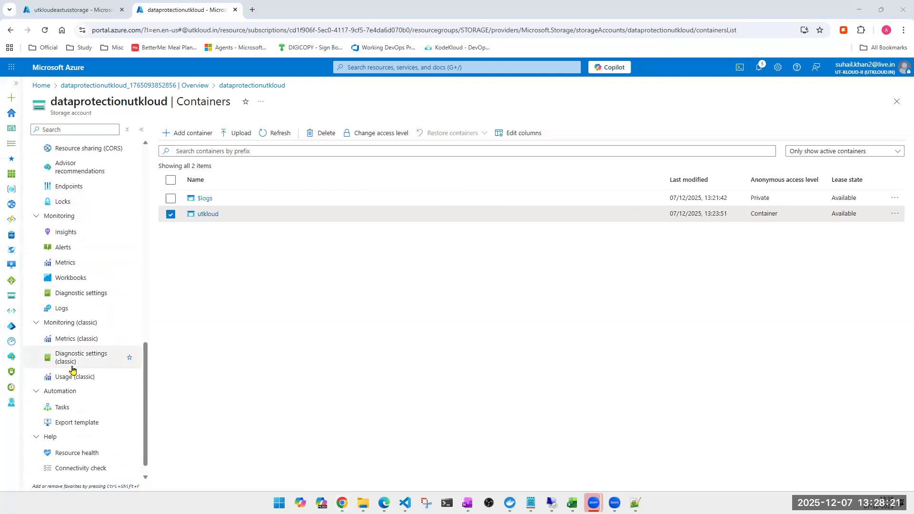
pyautogui.scroll(-1, 119, 371)
pyautogui.scroll(4, 76, 381)
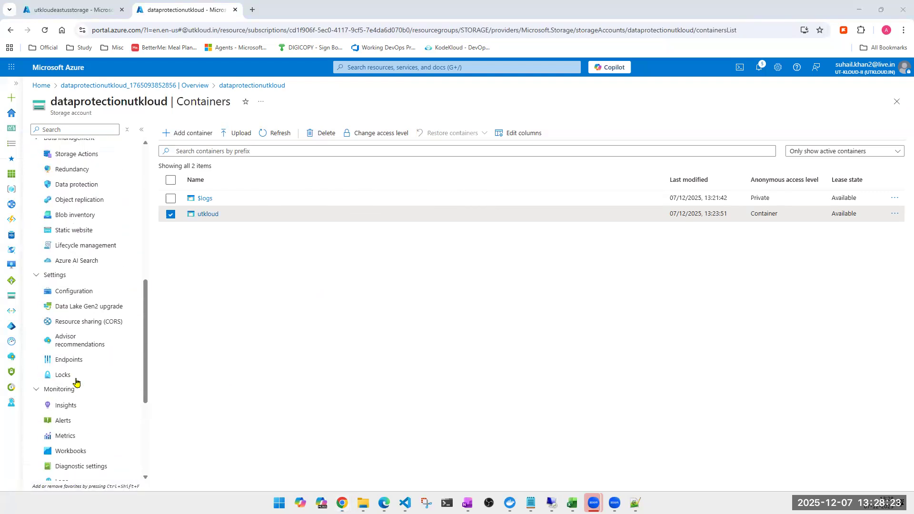
pyautogui.click(77, 298)
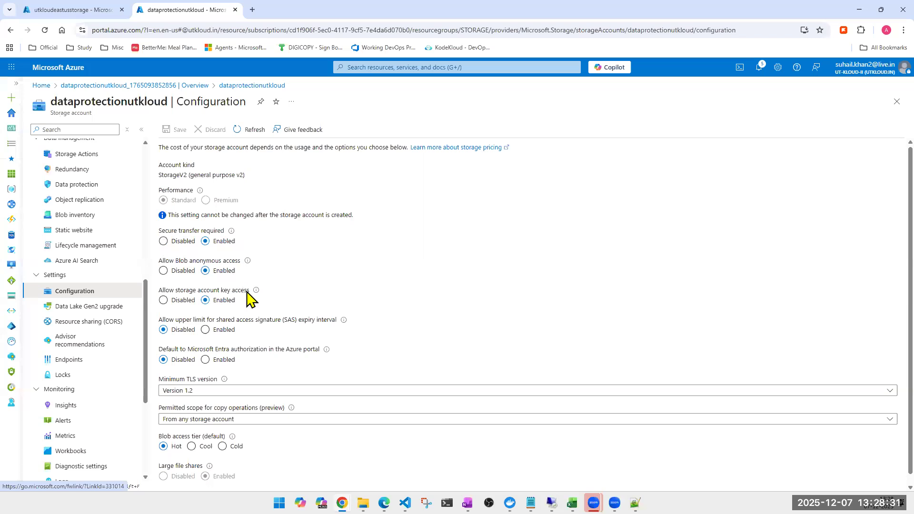
pyautogui.scroll(-1, 249, 295)
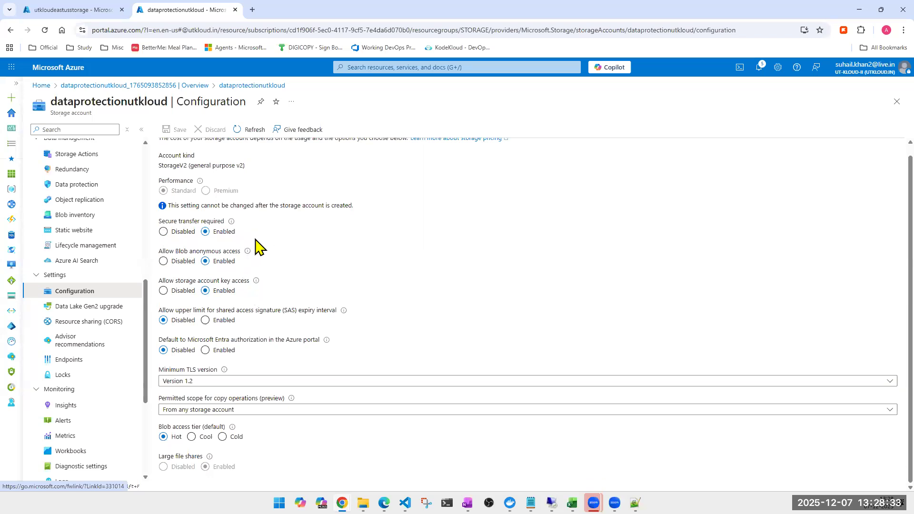
pyautogui.scroll(1, 253, 373)
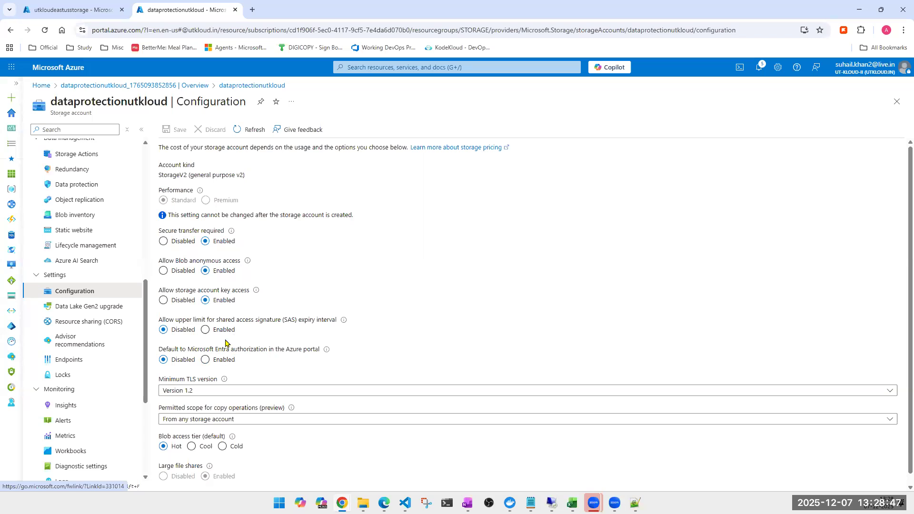
pyautogui.scroll(-1, 358, 290)
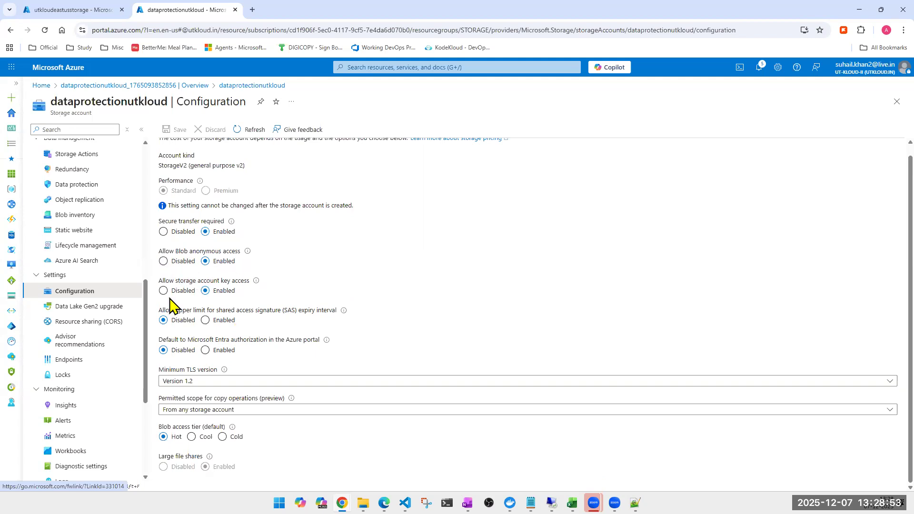
pyautogui.scroll(1, 171, 322)
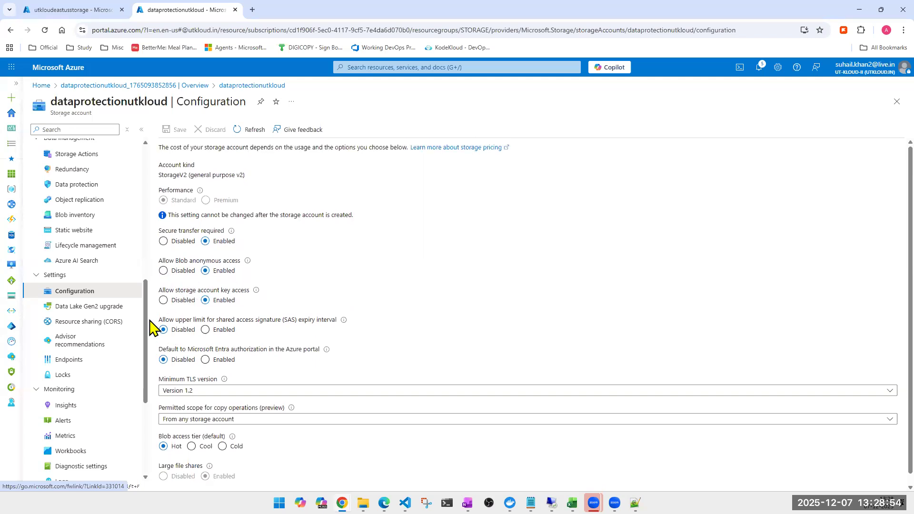
# - Enable permanent delete for soft deleted items in the storage account's data protection settings and save the change
pyautogui.click(78, 188)
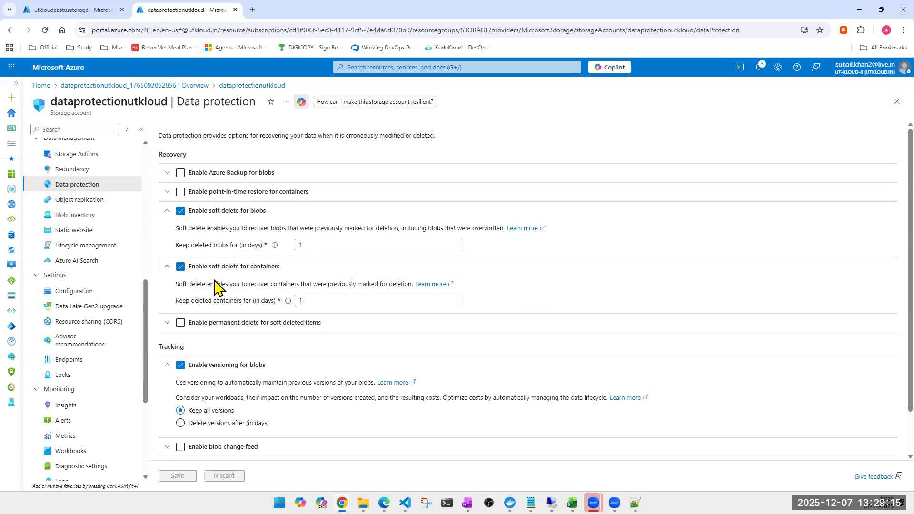
pyautogui.click(180, 325)
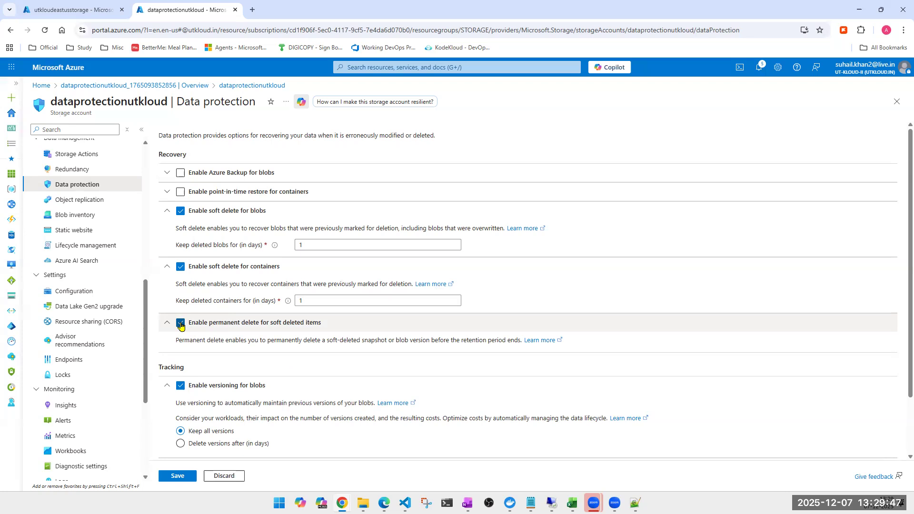
pyautogui.scroll(-2, 219, 367)
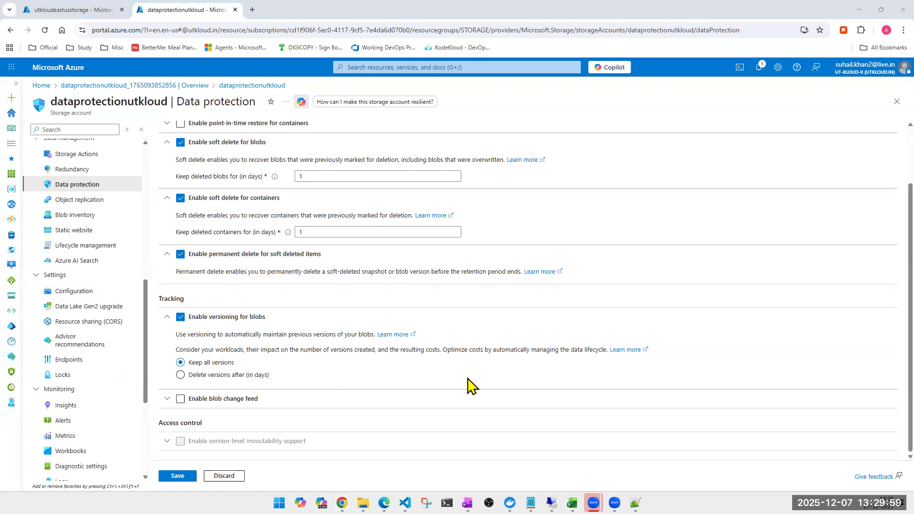
pyautogui.click(172, 478)
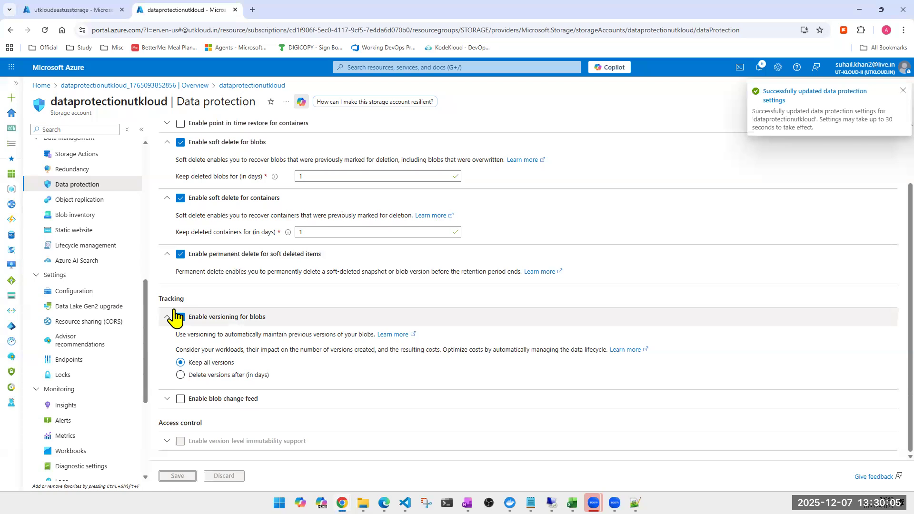
# - Return to the storage account's containers and open the utkloud container
pyautogui.scroll(2, 174, 318)
pyautogui.scroll(5, 76, 186)
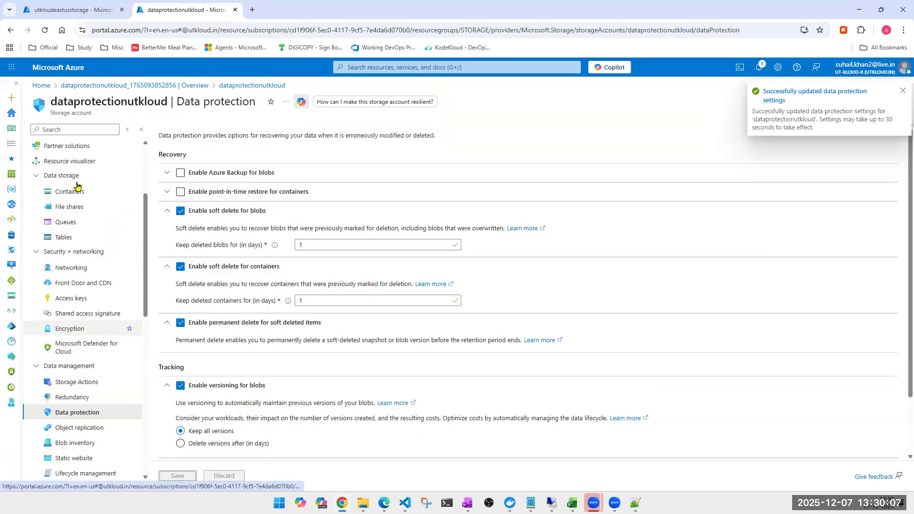
pyautogui.scroll(1, 76, 185)
pyautogui.click(70, 220)
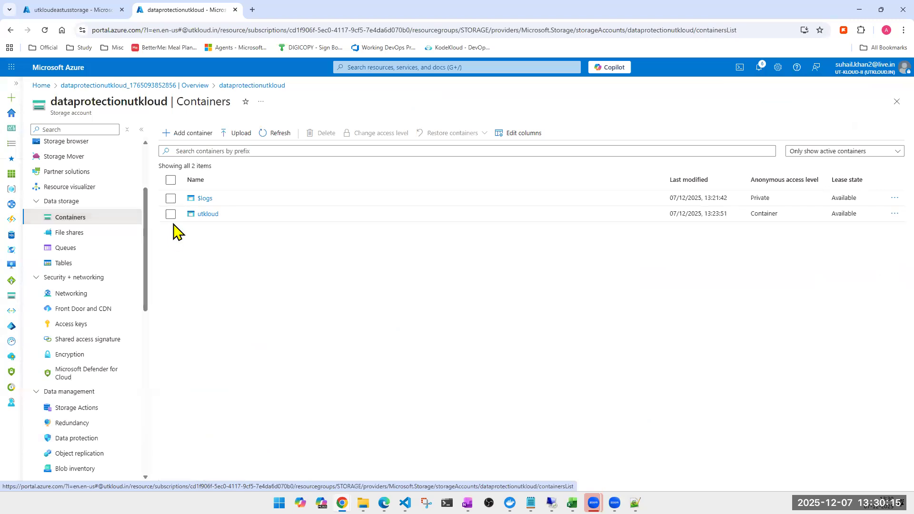
pyautogui.click(207, 214)
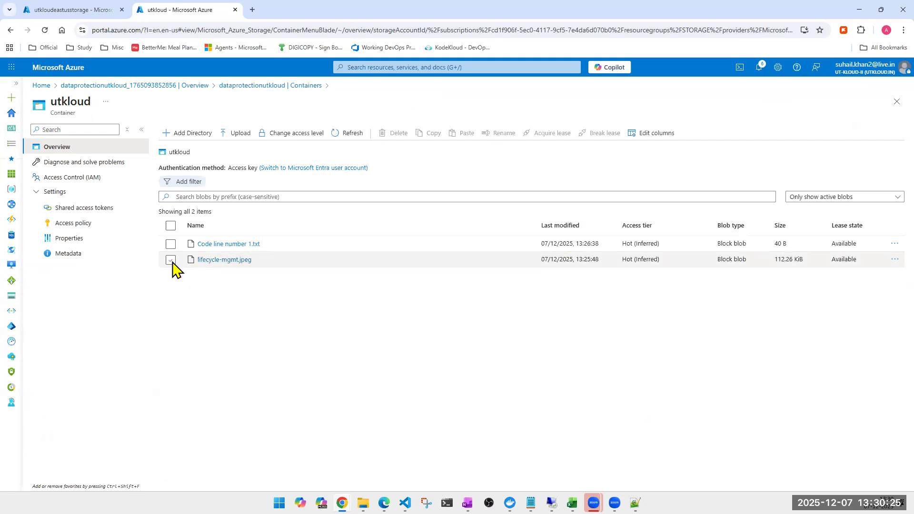
# - Delete the blob lifecycle-mgmt.jpeg from the utkloud container and refresh the blob list
pyautogui.click(170, 260)
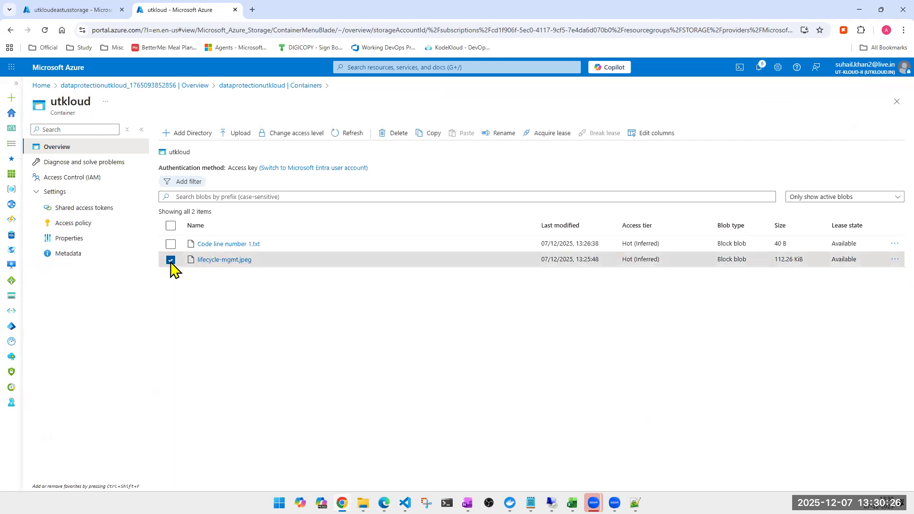
pyautogui.click(395, 133)
pyautogui.click(474, 357)
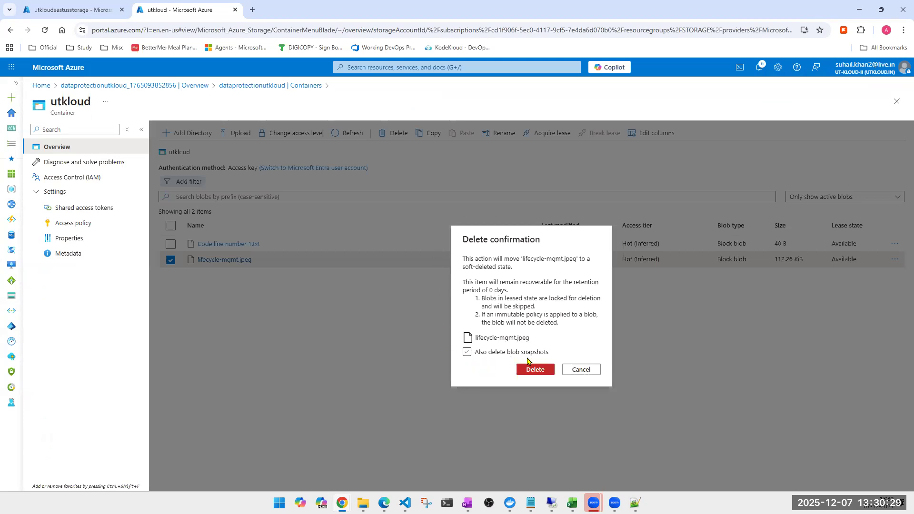
pyautogui.click(534, 371)
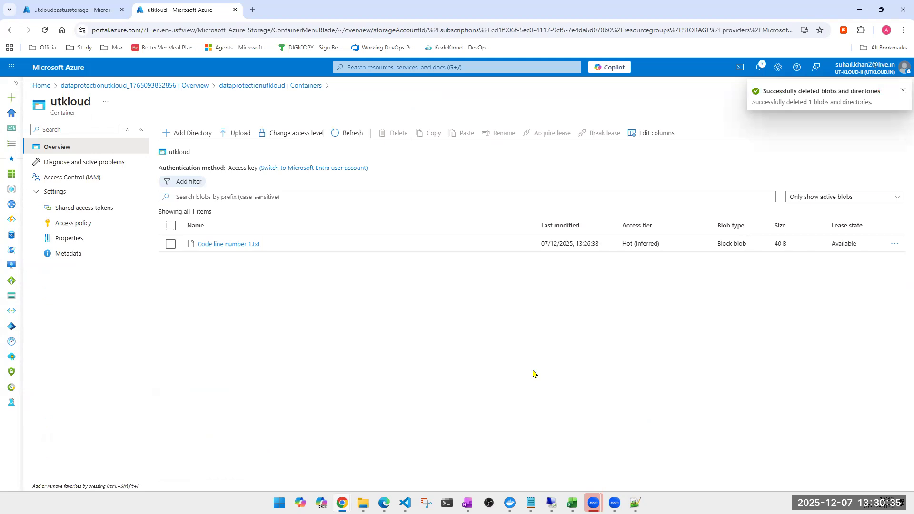
pyautogui.click(344, 135)
pyautogui.click(340, 139)
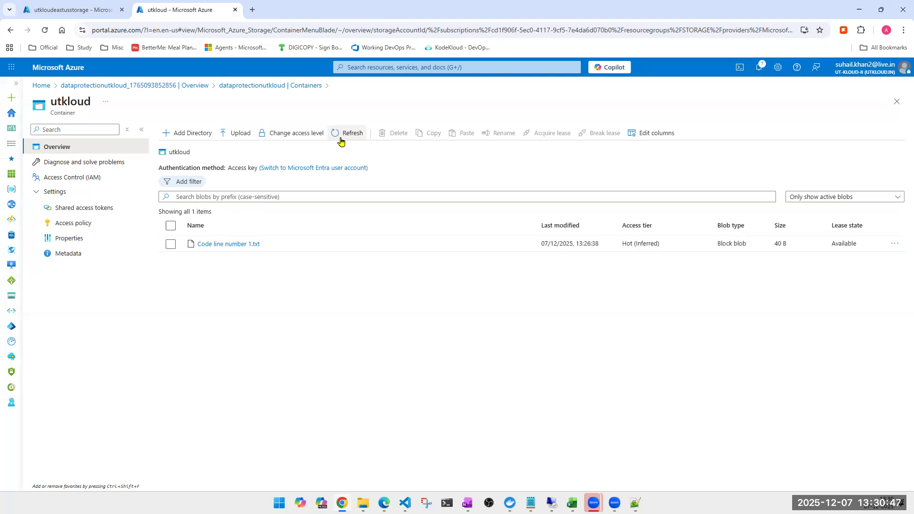
pyautogui.click(340, 139)
pyautogui.click(342, 136)
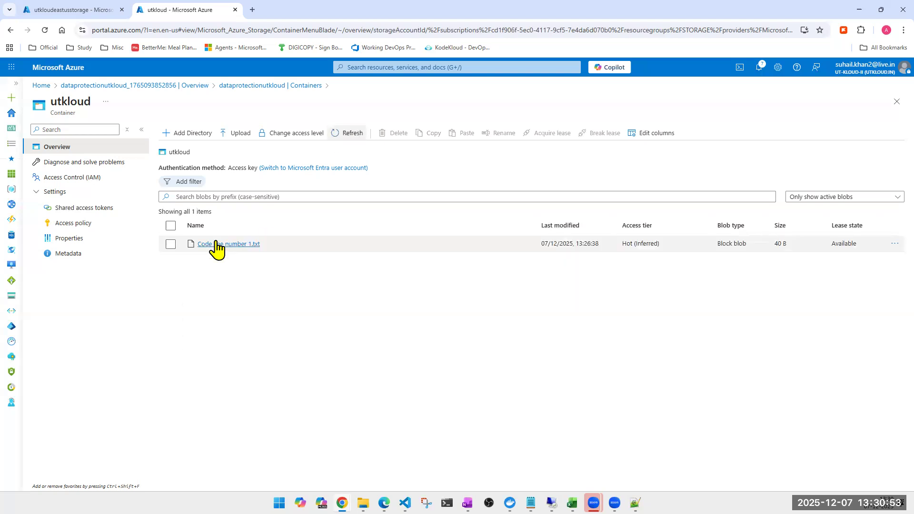
# - Inspect the versions of the blob Code line number 1.txt, showing deleted versions and then hiding them again
pyautogui.click(215, 244)
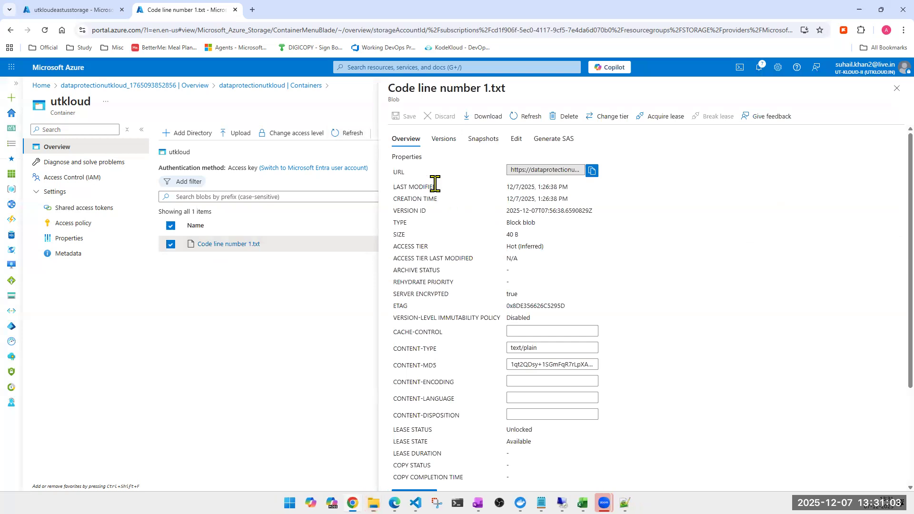
pyautogui.click(443, 142)
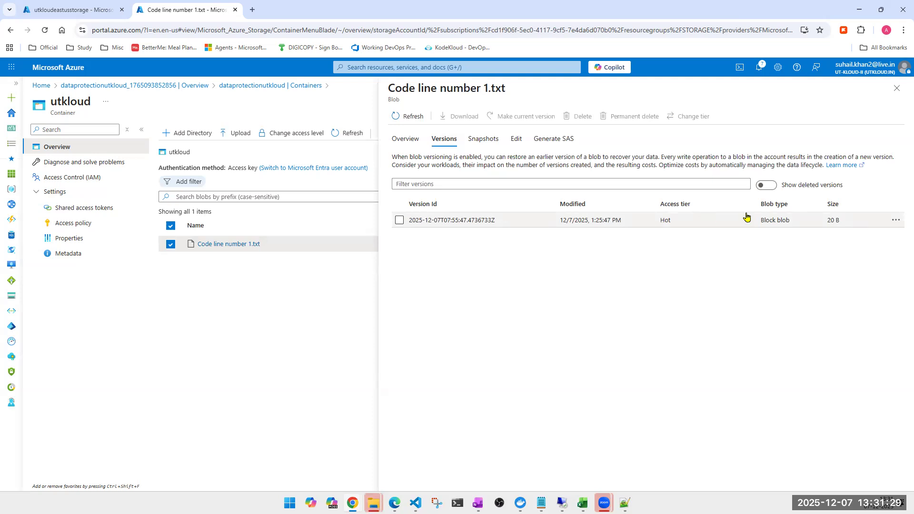
pyautogui.click(768, 188)
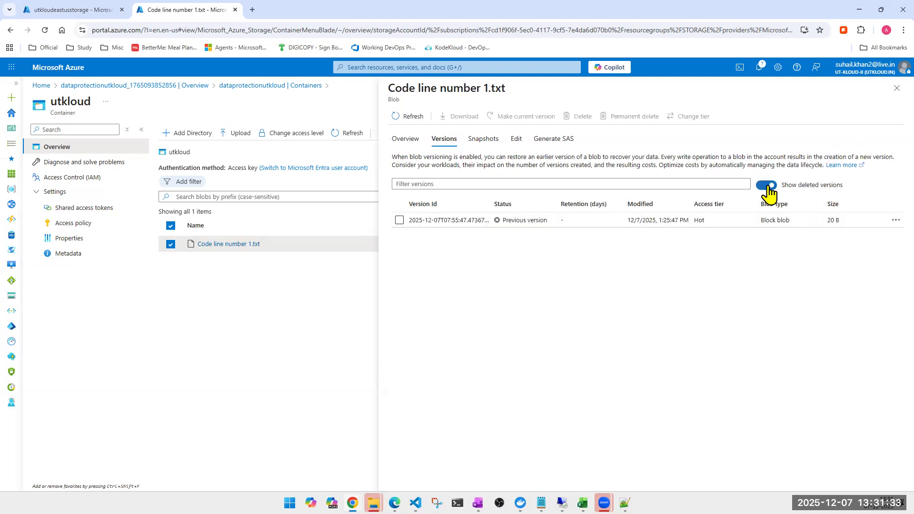
pyautogui.click(768, 190)
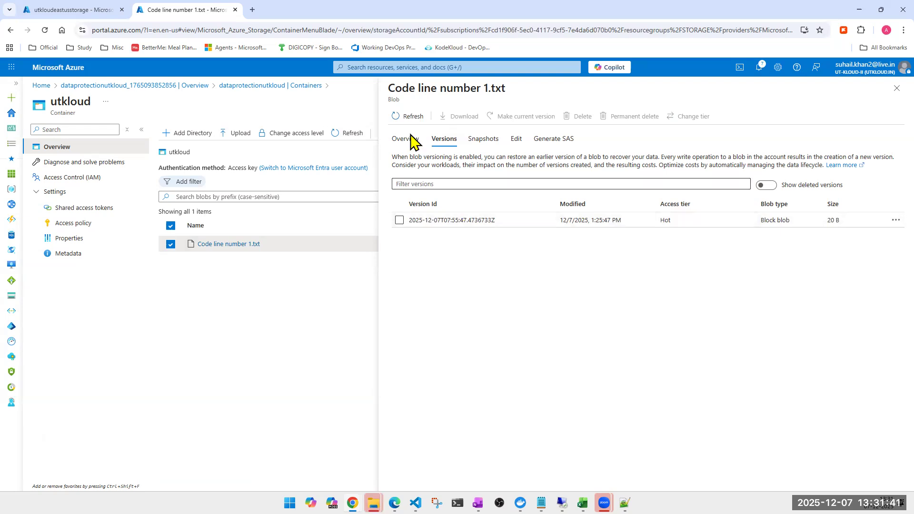
# - Add "Code line number 3" as the third line of Code line number 1.txt, save it and check the blob's versions
pyautogui.click(515, 140)
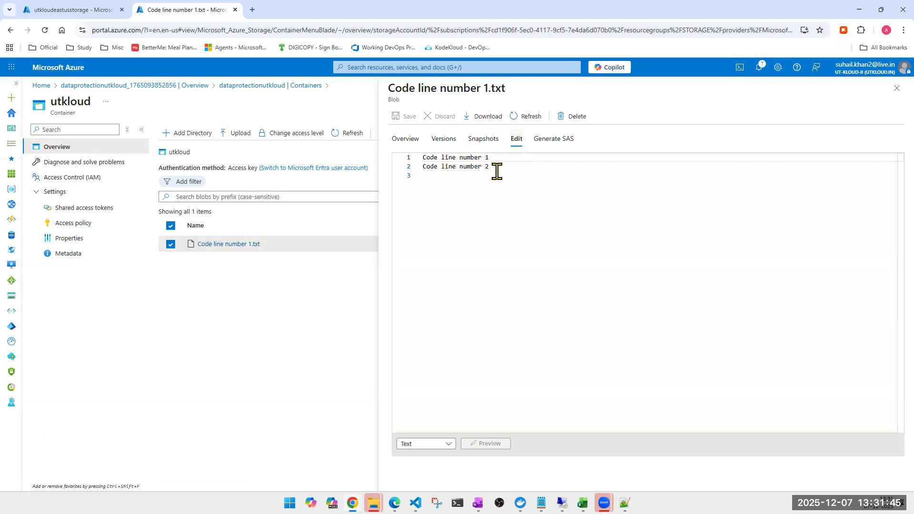
pyautogui.click(498, 168)
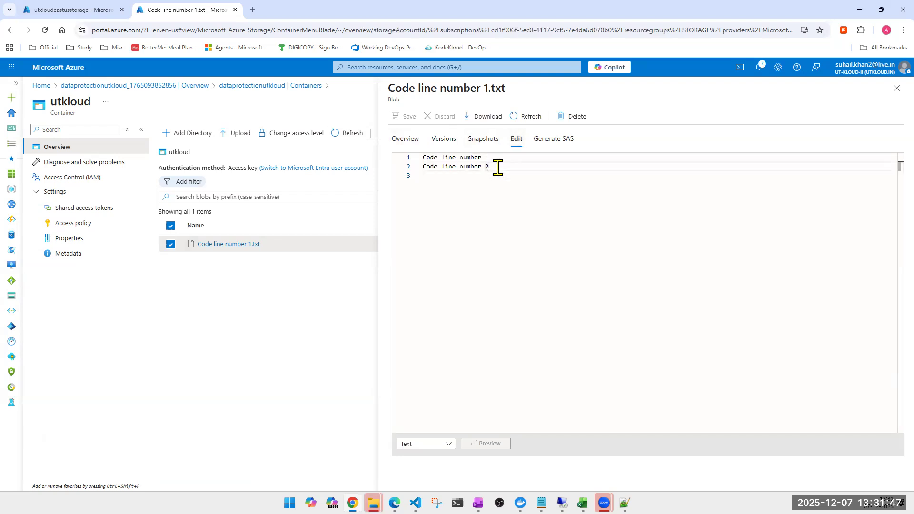
pyautogui.hotkey('ctrl', 'shift', 'Left')
pyautogui.hotkey('ctrl', 'shift', 'Left')
pyautogui.hotkey('ctrl', 'shift', 'Left')
pyautogui.hotkey('ctrl', 'shift', 'Left')
pyautogui.hotkey('ctrl', 'c')
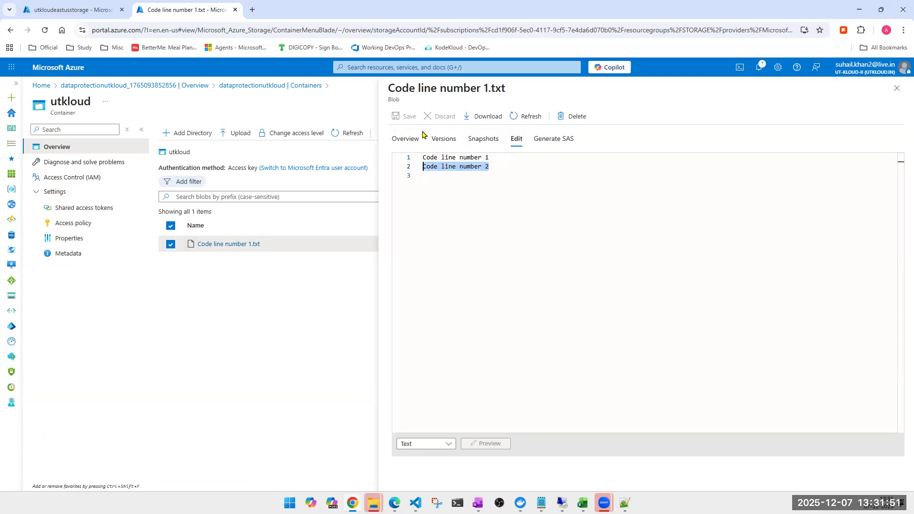
pyautogui.click(433, 175)
pyautogui.hotkey('ctrl', 'v')
pyautogui.press('BackSpace')
pyautogui.write('3')
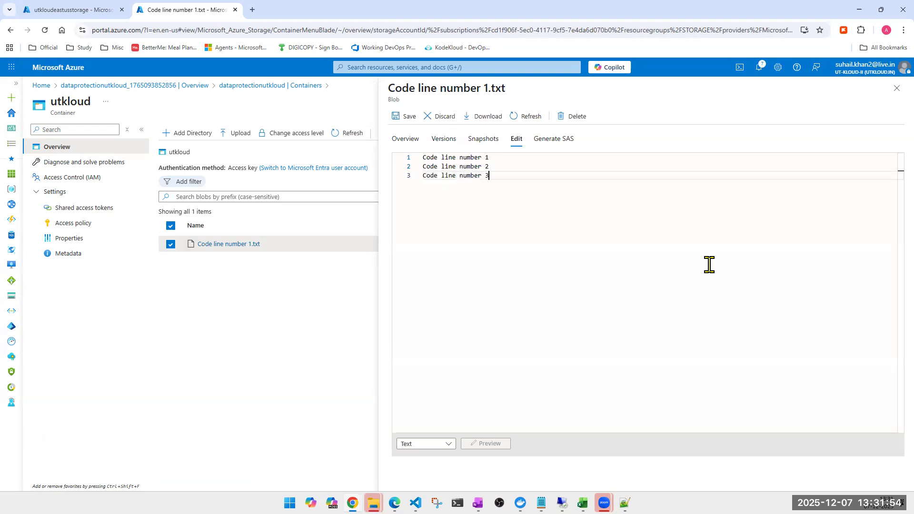
pyautogui.click(400, 119)
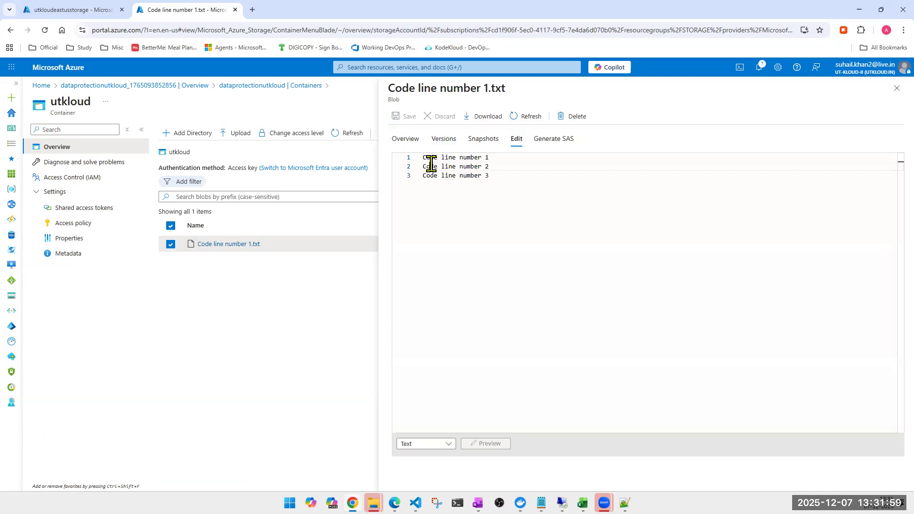
pyautogui.click(407, 141)
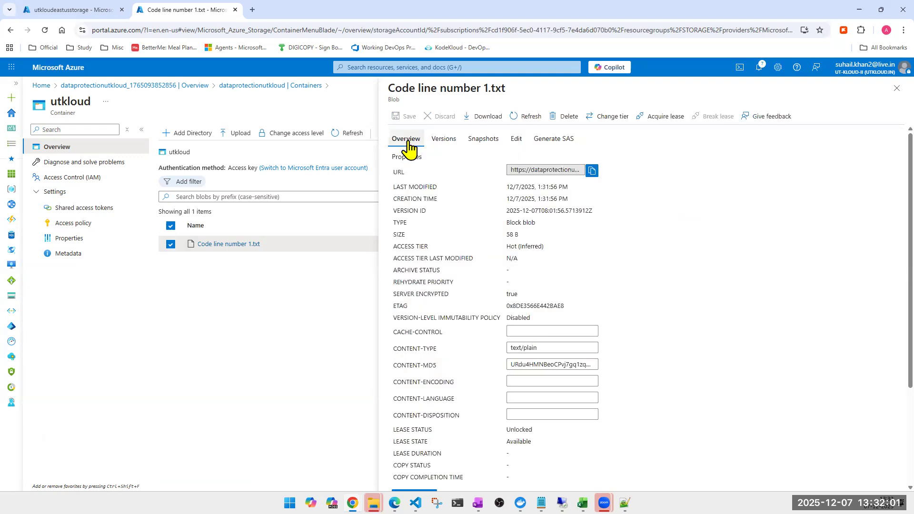
pyautogui.click(455, 142)
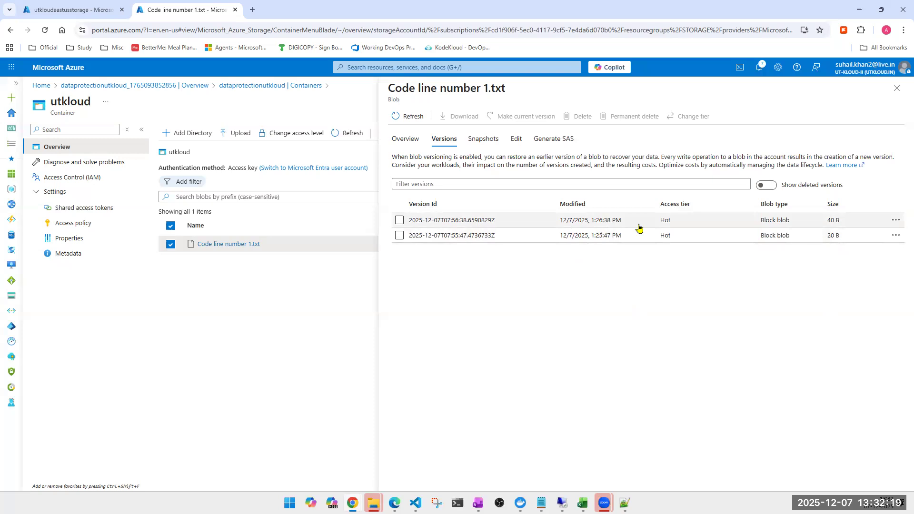
# - Append the lines "Code line number 4" and "Code line number 5" to the text blob, save it and view its versions again
pyautogui.click(517, 142)
pyautogui.click(509, 179)
pyautogui.press('Return')
pyautogui.hotkey('ctrl', 'v')
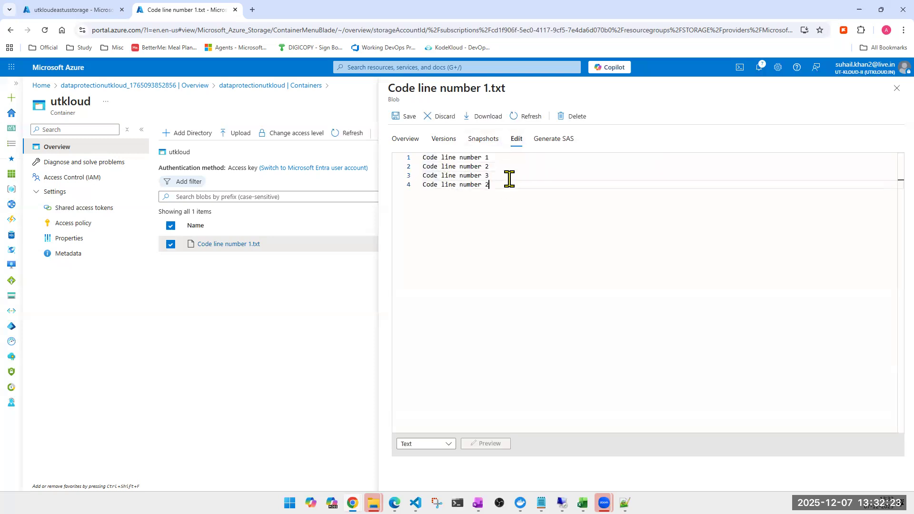
pyautogui.press('Return')
pyautogui.hotkey('ctrl', 'v')
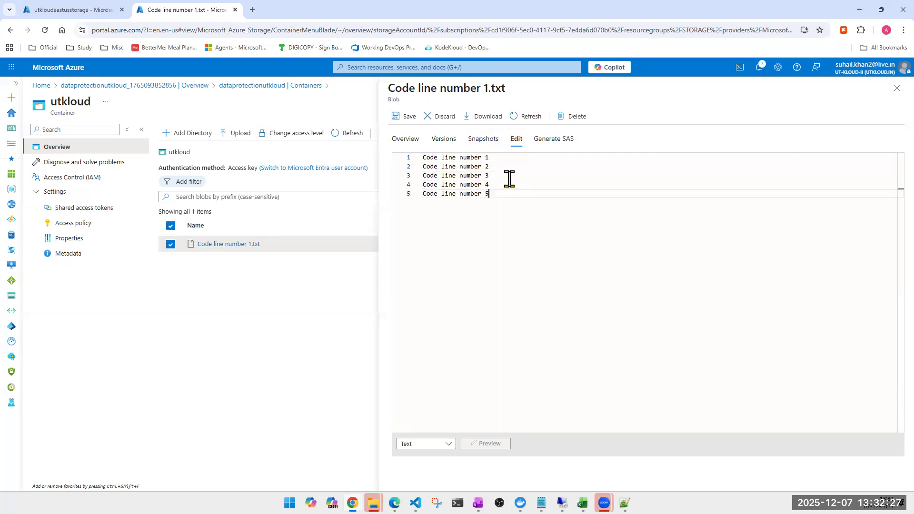
pyautogui.click(411, 120)
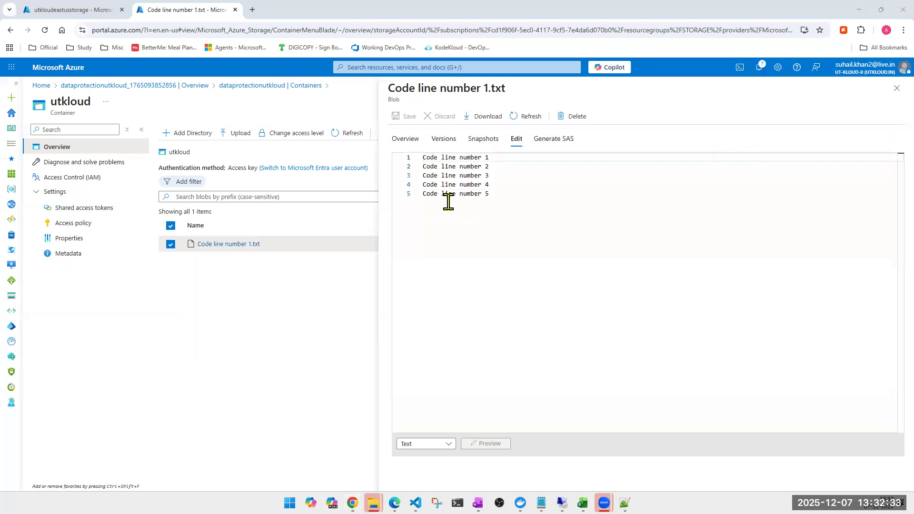
pyautogui.click(406, 144)
pyautogui.click(438, 142)
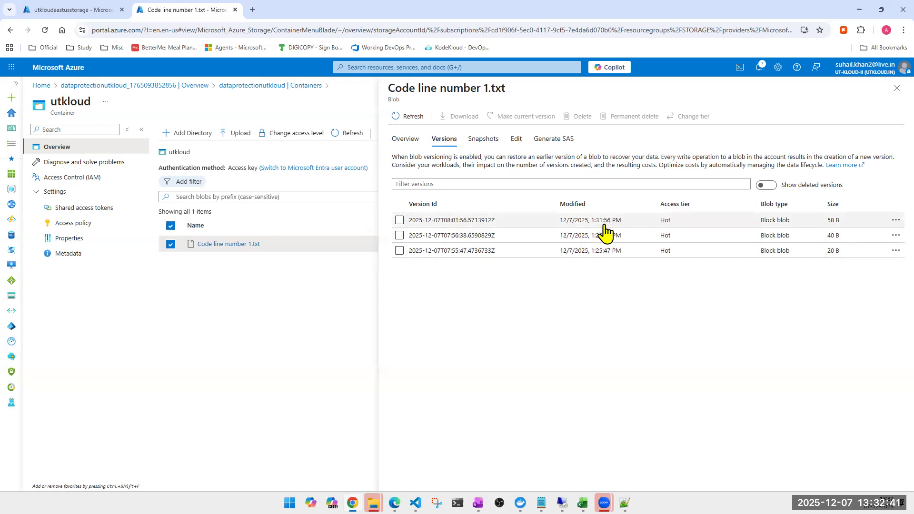
# - Remove the text of lines 1 to 4 from Code line number 1.txt, save it and refresh the blob's version list
pyautogui.click(514, 141)
pyautogui.moveTo(492, 185); pyautogui.dragTo(404, 148)
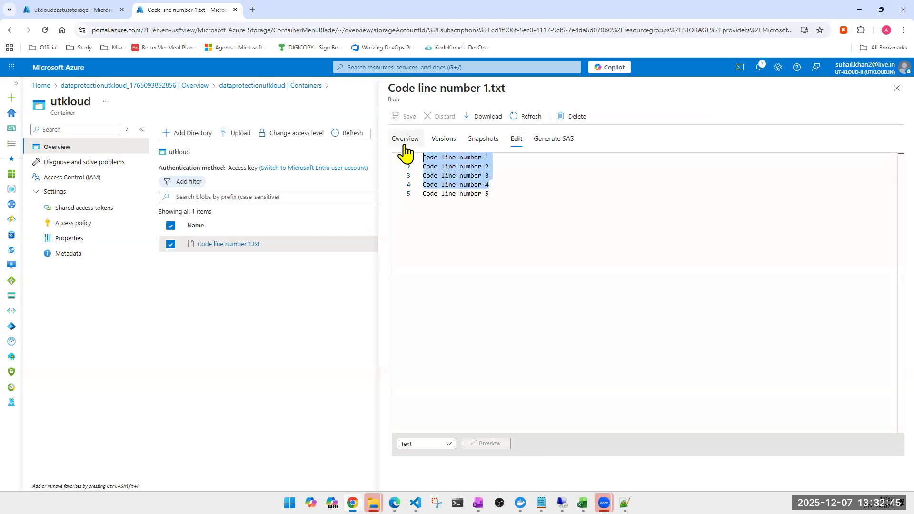
pyautogui.press('Delete')
pyautogui.click(405, 117)
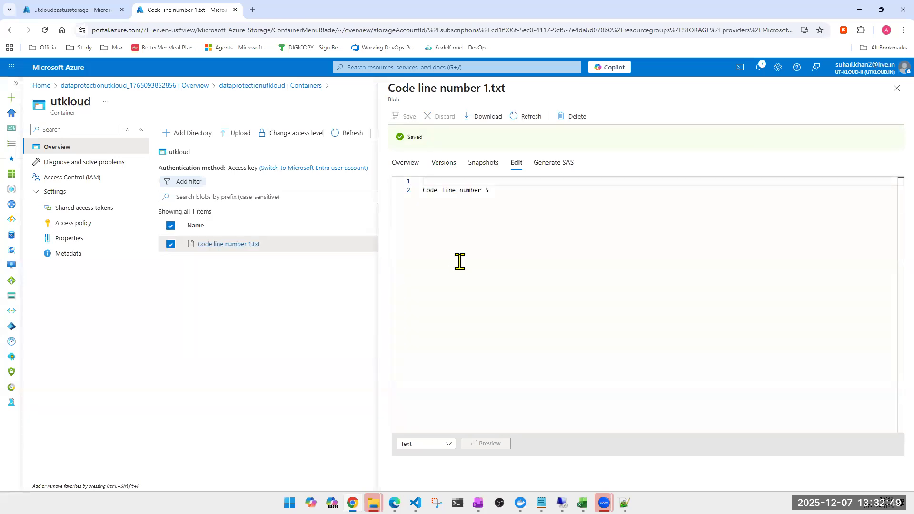
pyautogui.click(444, 171)
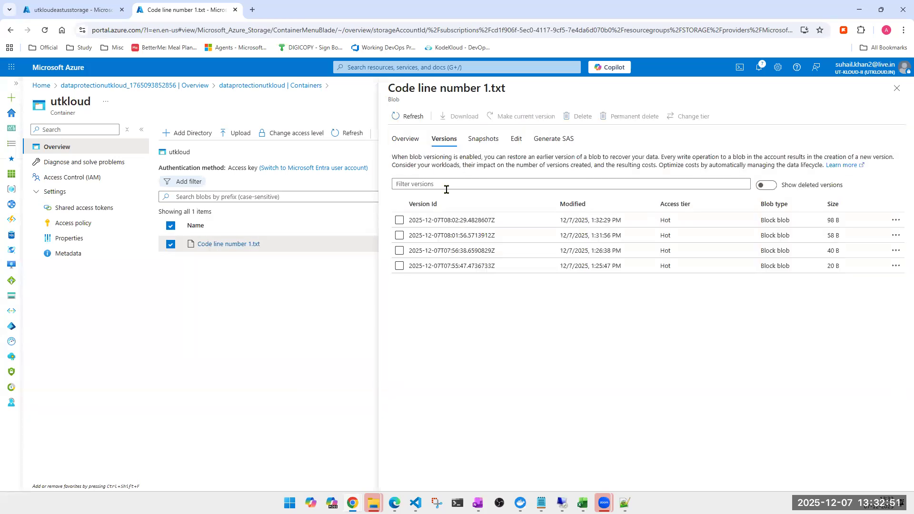
pyautogui.click(408, 118)
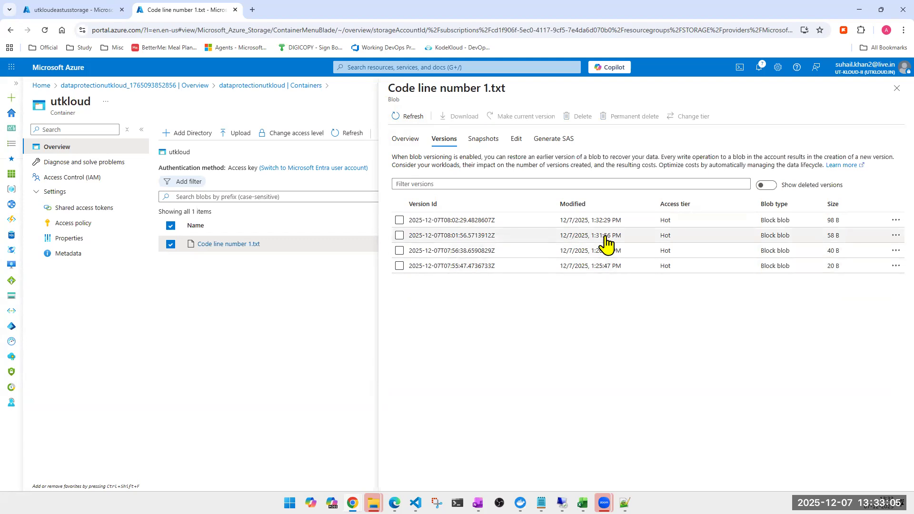
# - Make the 58 B version from 1:31:56 PM the current version and check the restored blob content
pyautogui.click(886, 236)
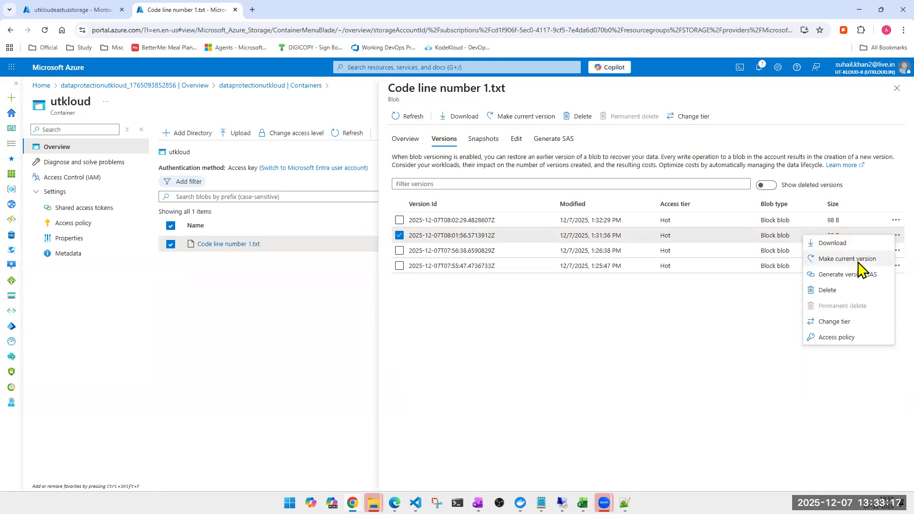
pyautogui.click(848, 258)
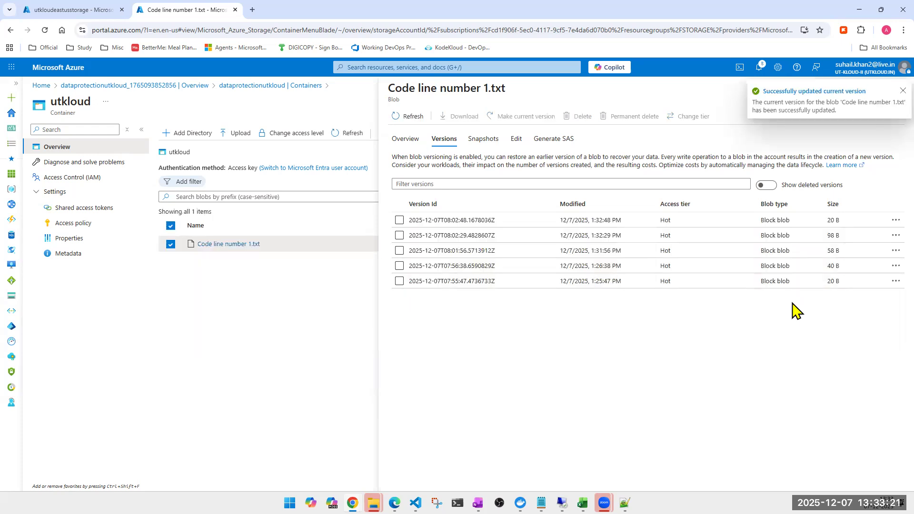
pyautogui.click(418, 139)
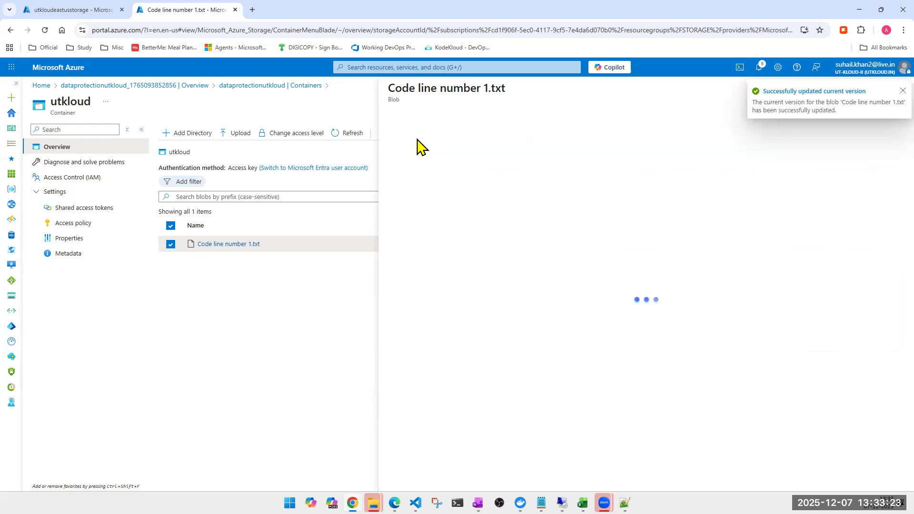
pyautogui.click(444, 139)
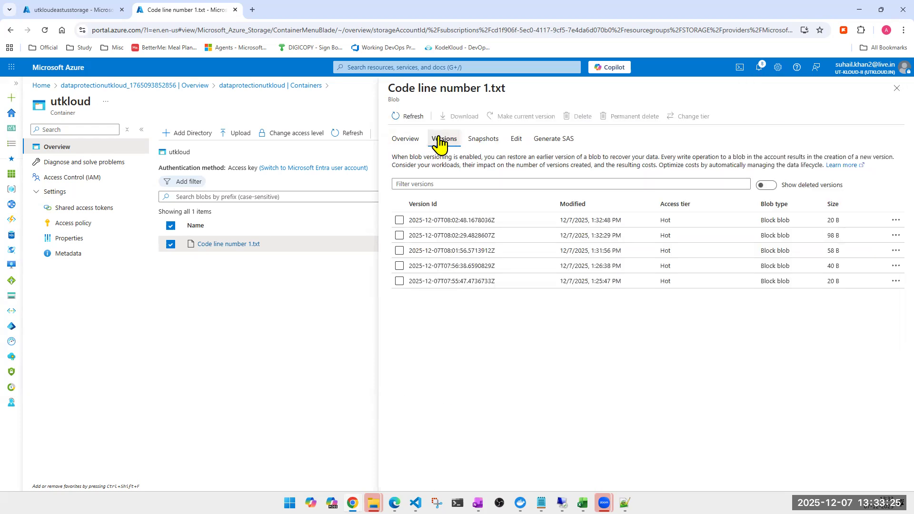
pyautogui.click(515, 139)
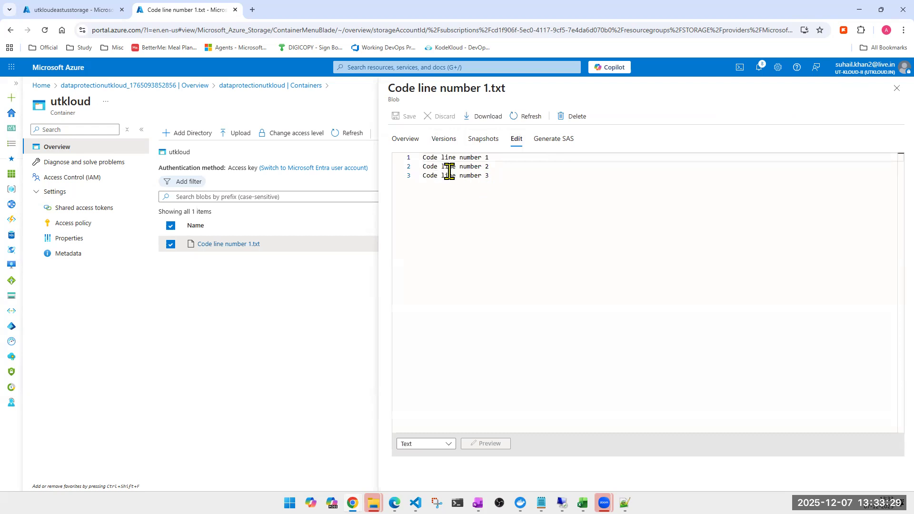
pyautogui.click(404, 139)
pyautogui.click(444, 139)
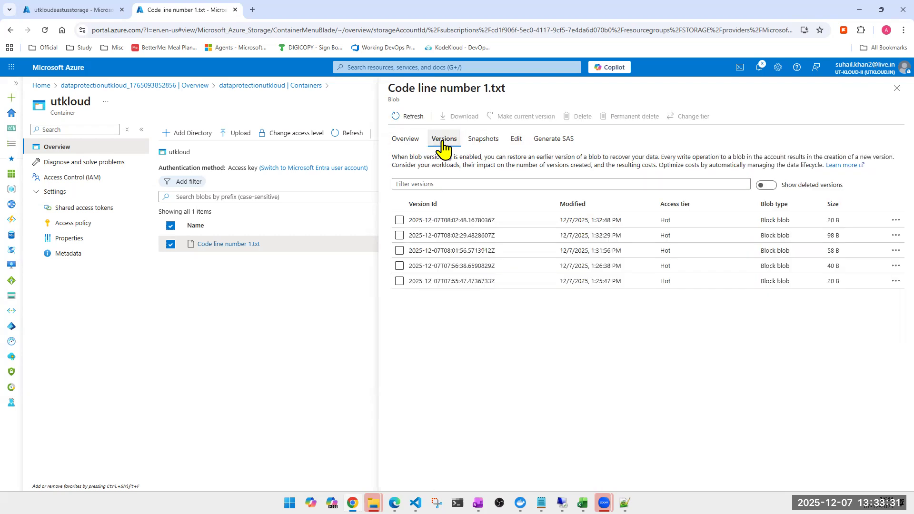
pyautogui.click(399, 236)
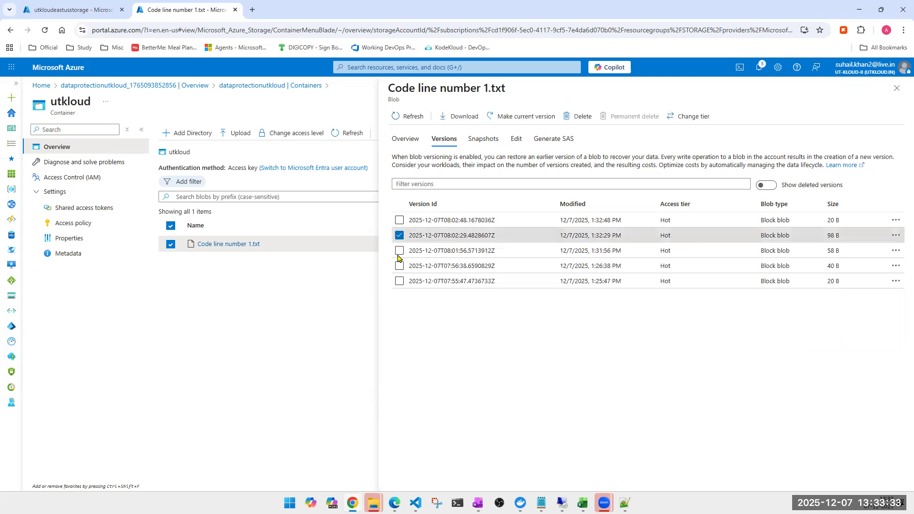
pyautogui.click(399, 266)
pyautogui.click(399, 281)
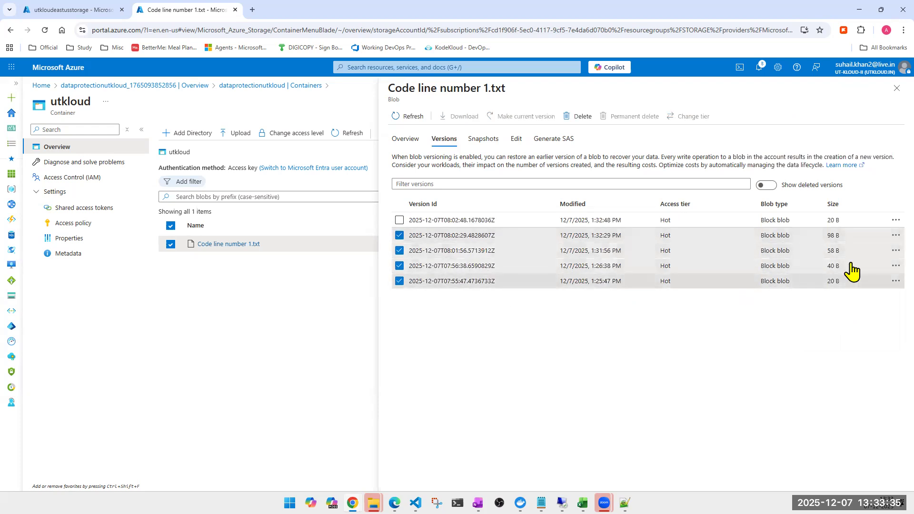
pyautogui.click(895, 281)
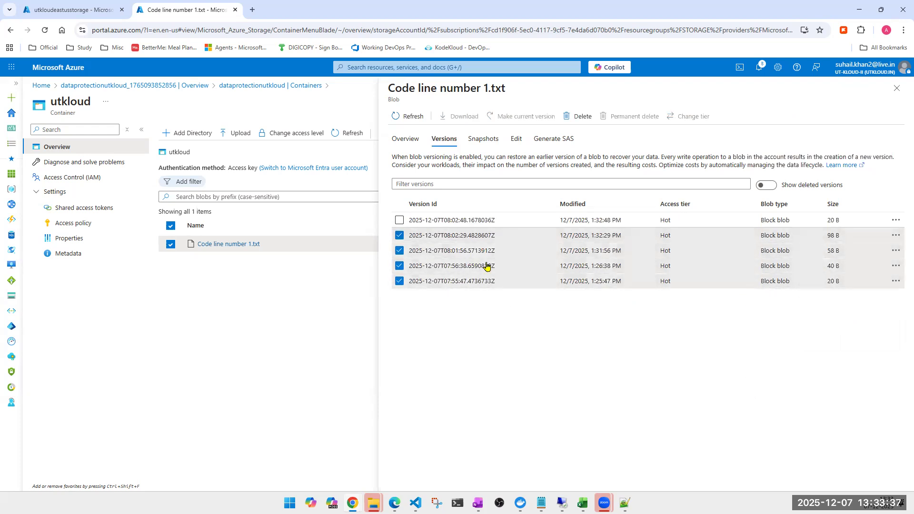
pyautogui.click(399, 236)
pyautogui.click(399, 250)
pyautogui.click(399, 266)
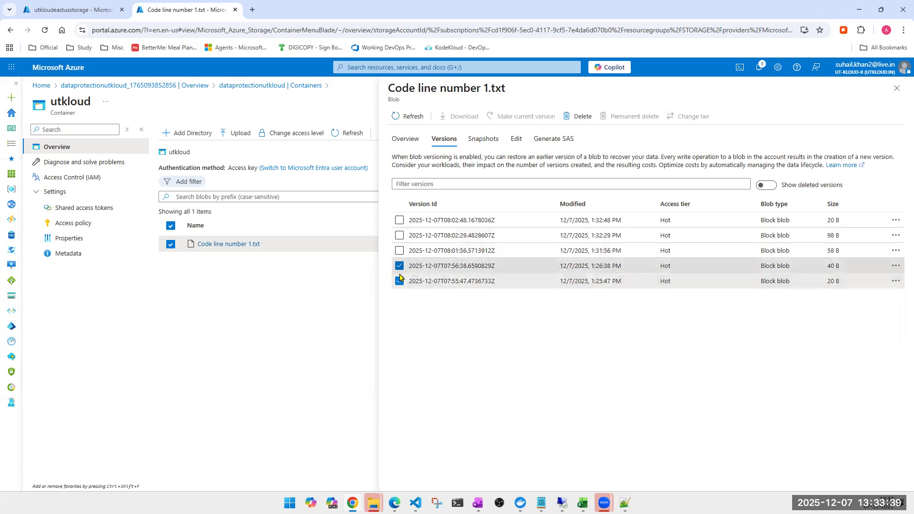
# - Delete the two oldest blob versions, modified at 1:25:47 PM and 1:26:38 PM
pyautogui.click(895, 282)
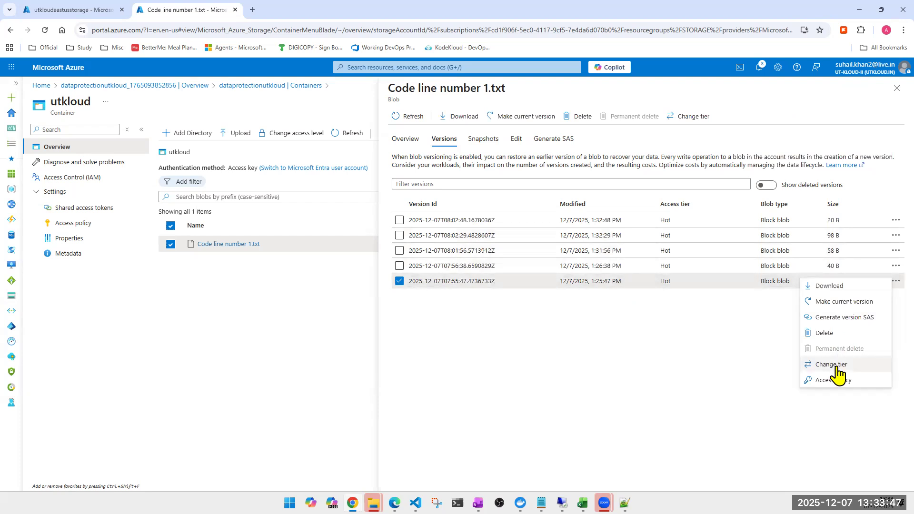
pyautogui.click(743, 333)
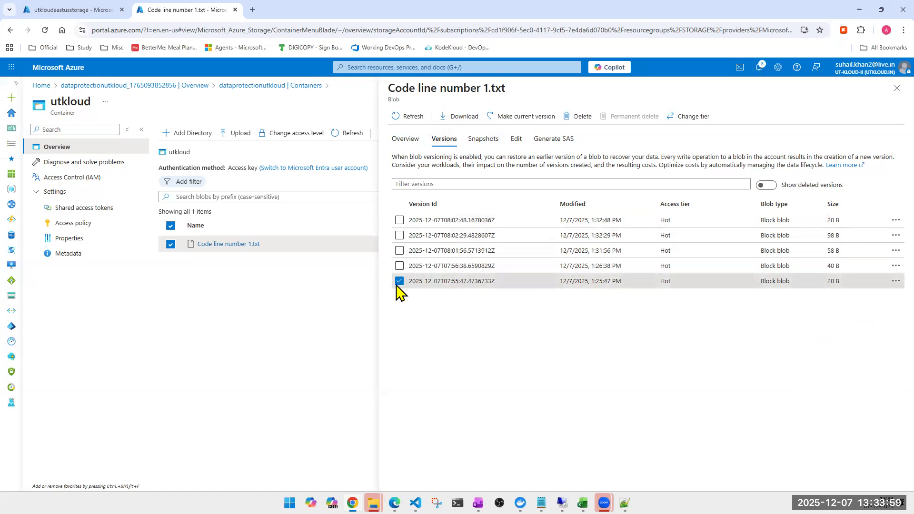
pyautogui.click(399, 265)
pyautogui.click(578, 121)
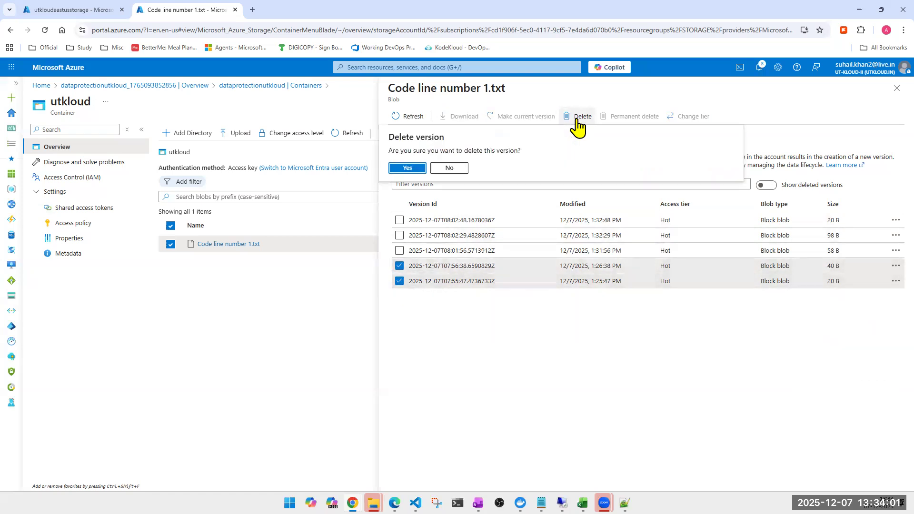
pyautogui.click(414, 170)
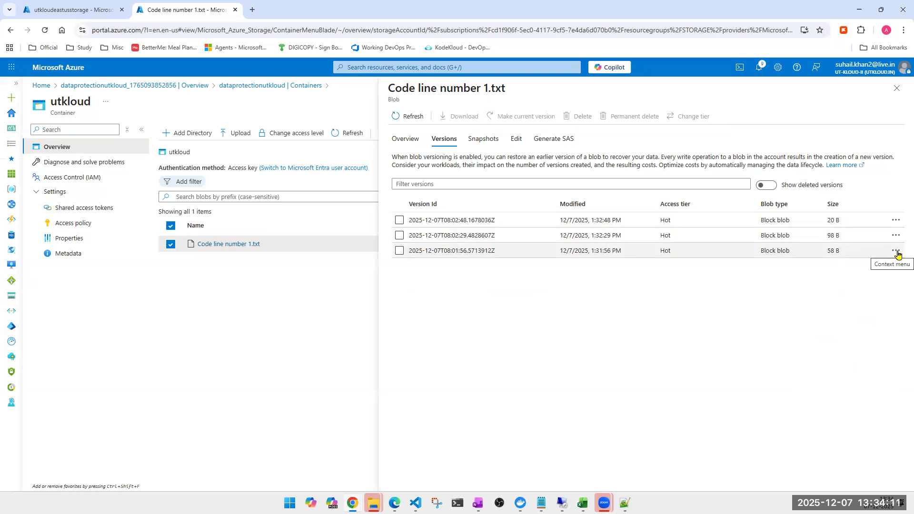
pyautogui.click(61, 13)
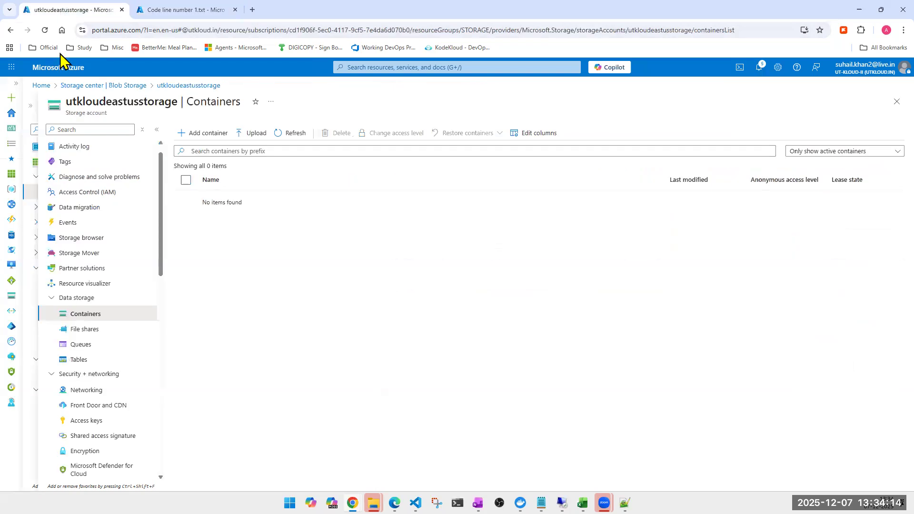
pyautogui.click(386, 70)
pyautogui.click(413, 216)
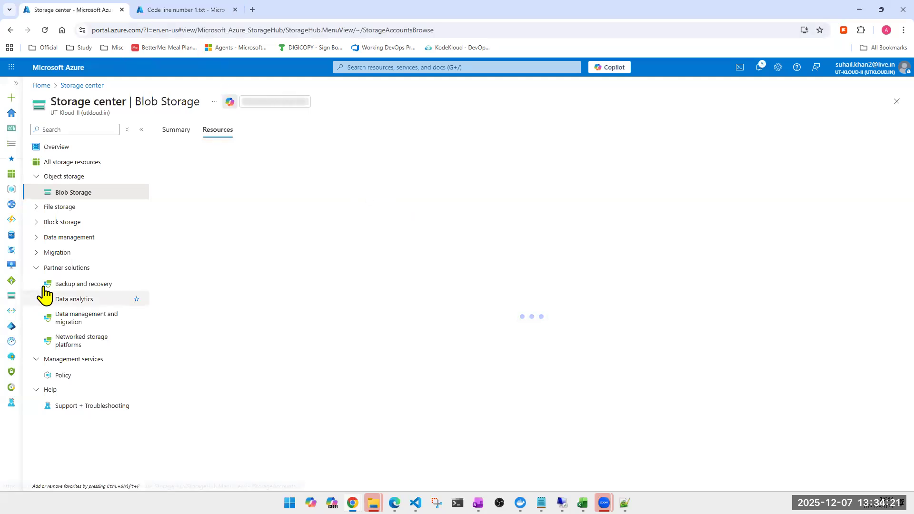
pyautogui.click(181, 10)
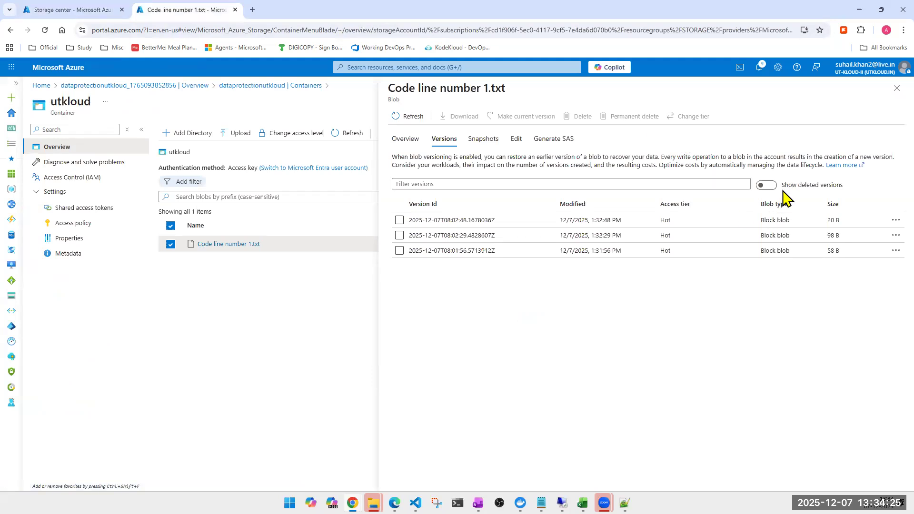
# - Show deleted versions and permanently delete the one modified at 1:26:38 PM, confirming with "yes"
pyautogui.click(765, 188)
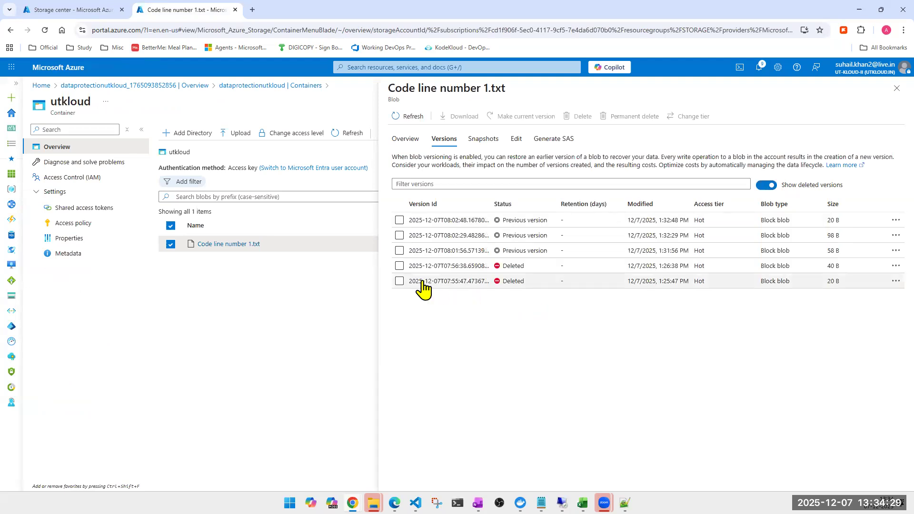
pyautogui.click(399, 266)
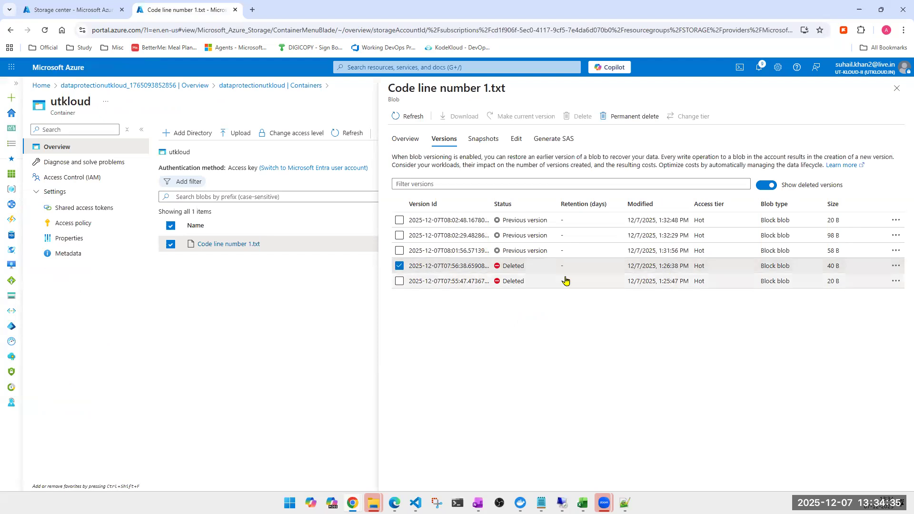
pyautogui.click(627, 122)
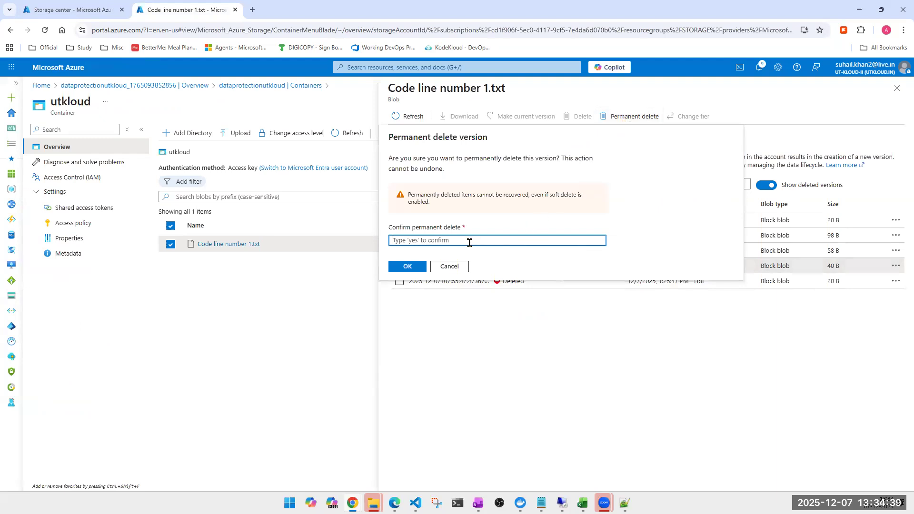
pyautogui.write('yes')
pyautogui.click(402, 268)
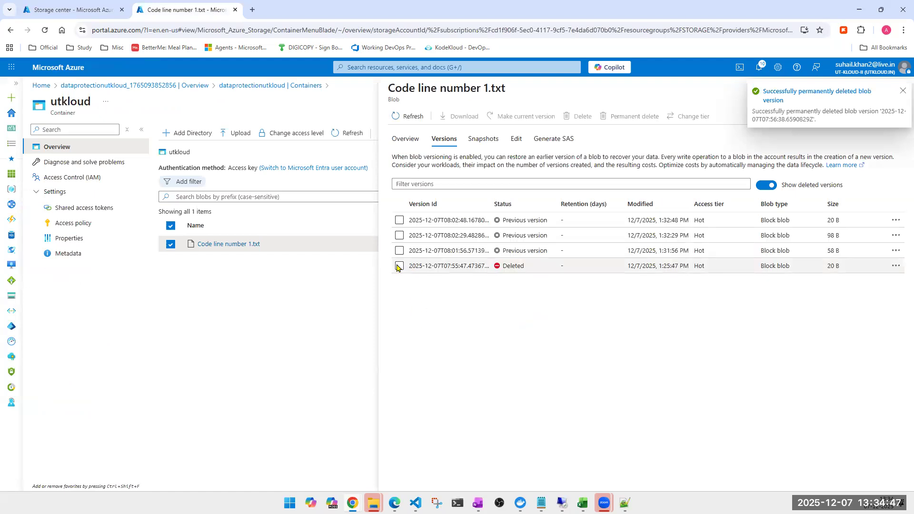
# - View the available actions and properties of the deleted 1:25:47 PM version and copy its URL
pyautogui.click(399, 266)
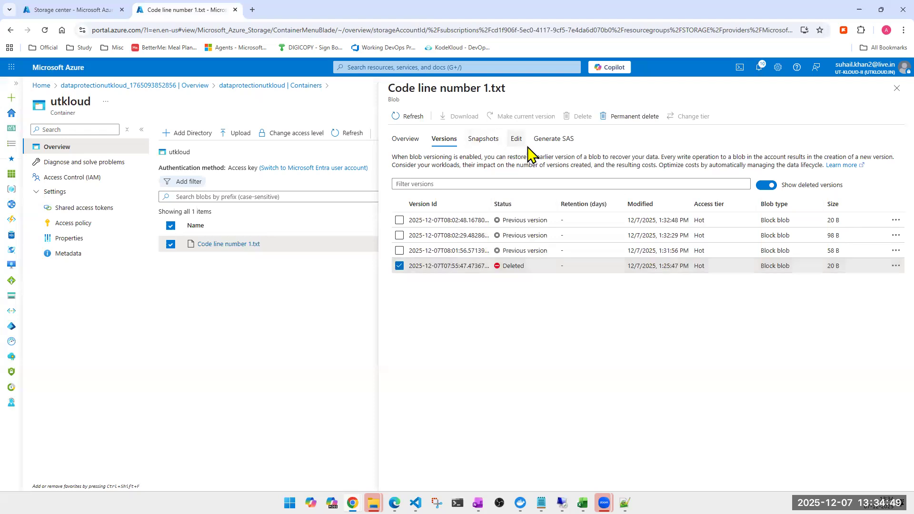
pyautogui.click(896, 267)
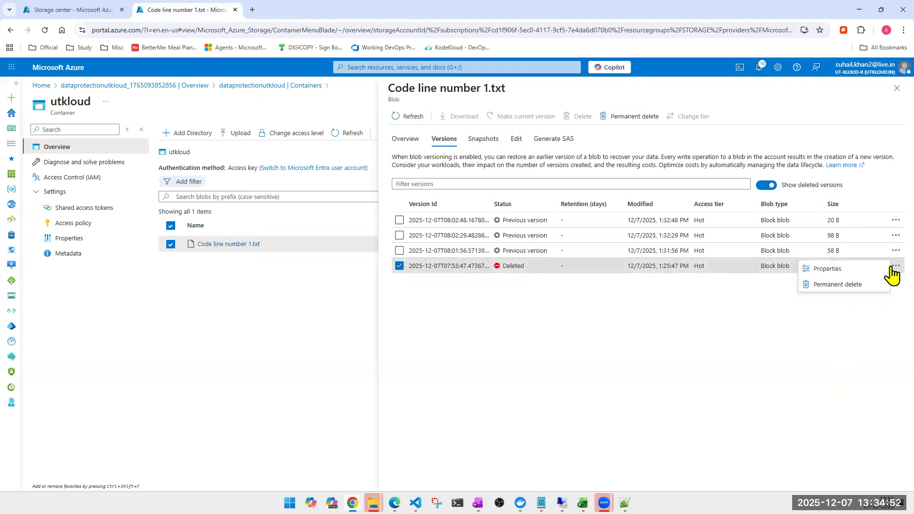
pyautogui.click(576, 351)
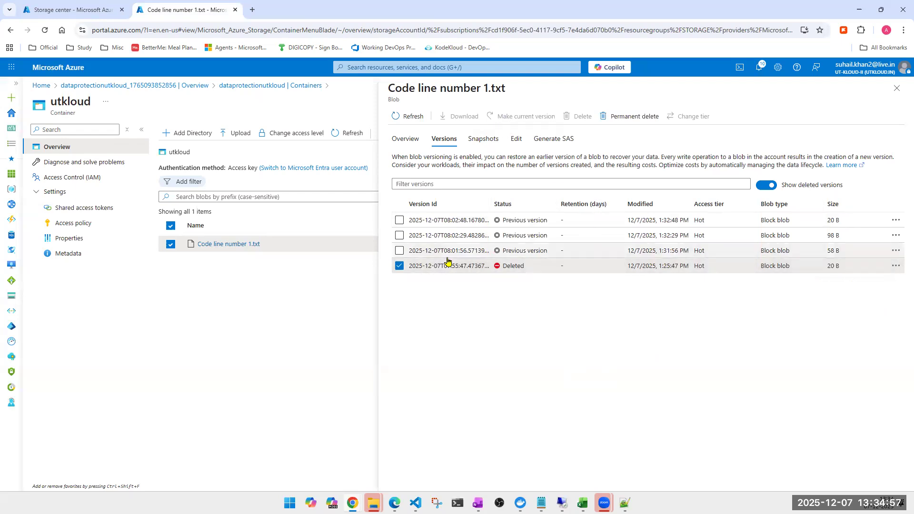
pyautogui.click(426, 266)
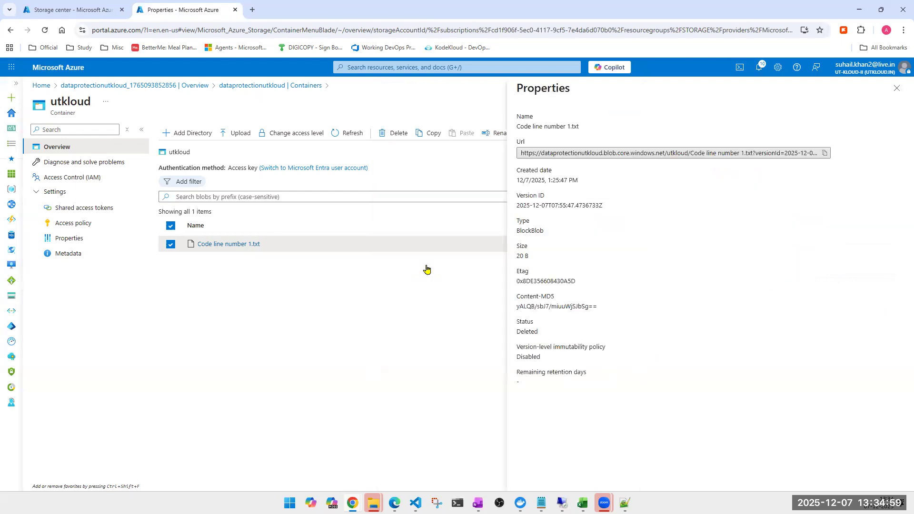
pyautogui.click(825, 154)
pyautogui.click(896, 89)
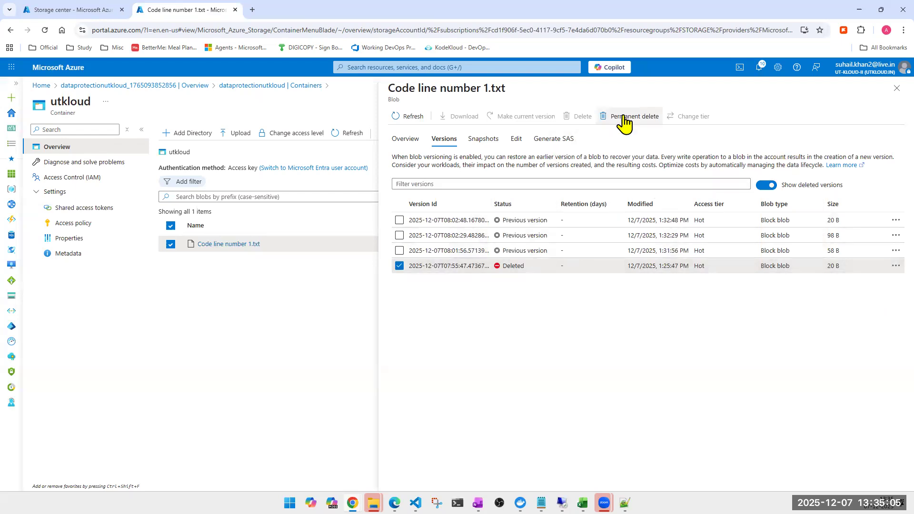
# - Refresh the version list, reopen the properties of the deleted 1:25:47 PM version and copy its URL again
pyautogui.click(399, 265)
pyautogui.click(405, 117)
pyautogui.click(399, 266)
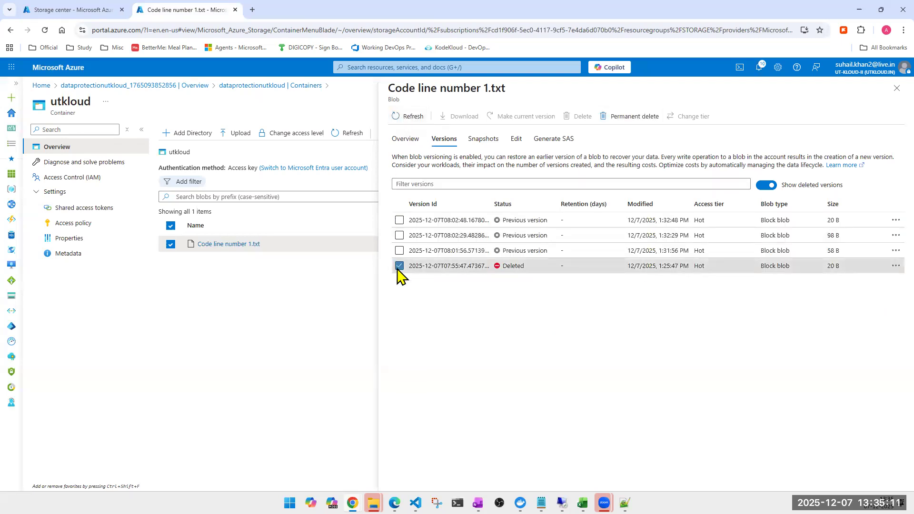
pyautogui.click(896, 266)
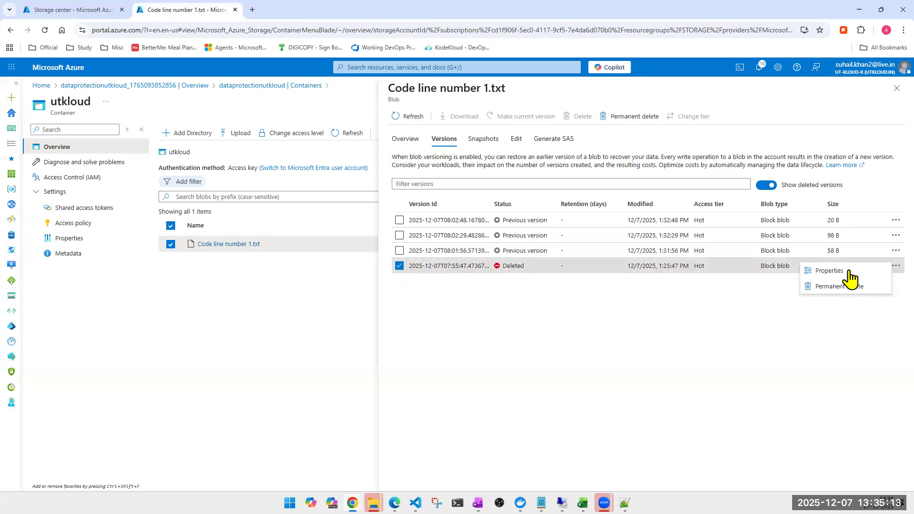
pyautogui.click(830, 271)
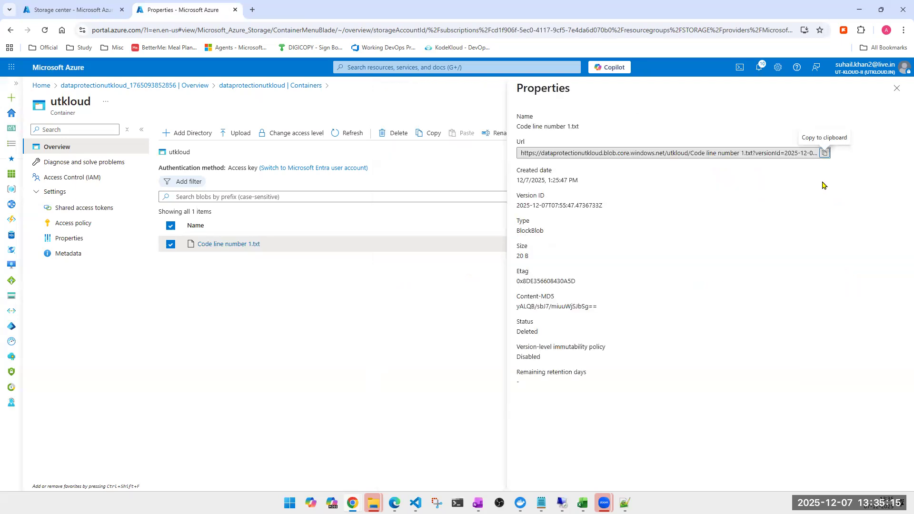
pyautogui.click(825, 153)
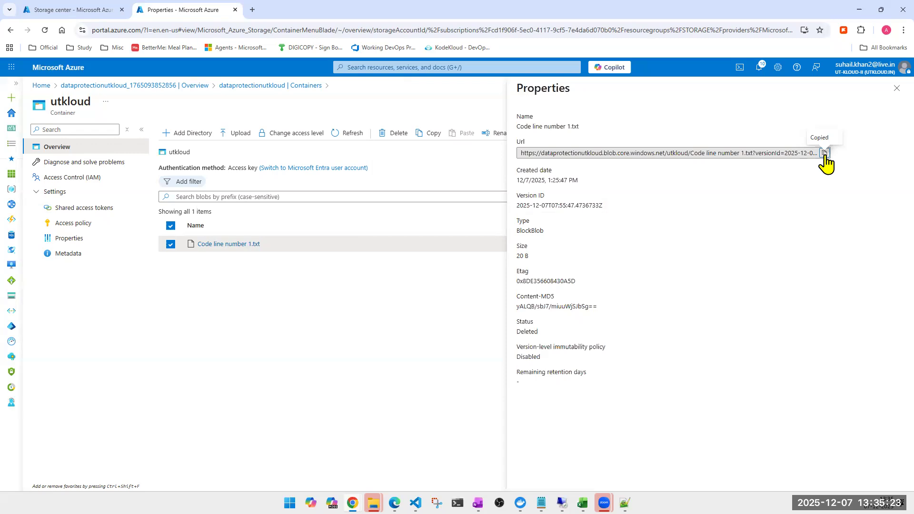
pyautogui.click(898, 88)
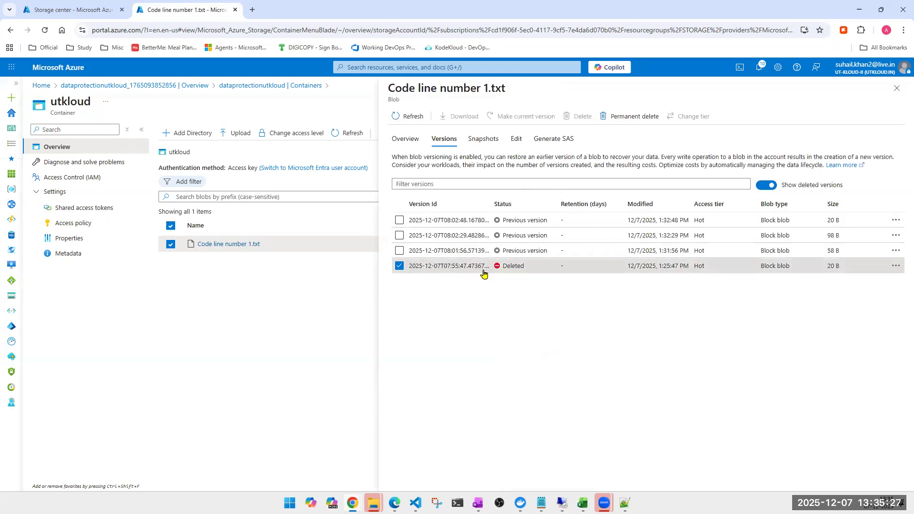
# - Open the properties of the deleted version modified at 1:25:47 PM and copy its URL
pyautogui.click(468, 270)
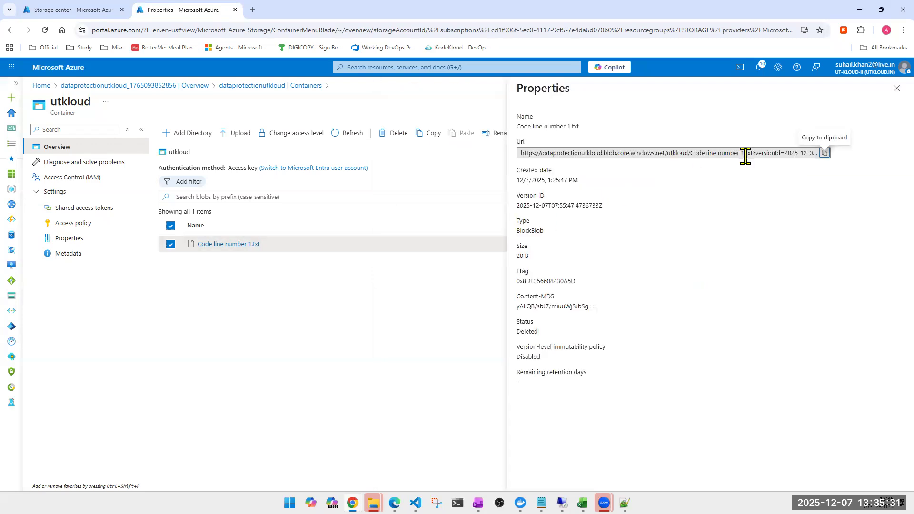
pyautogui.click(824, 155)
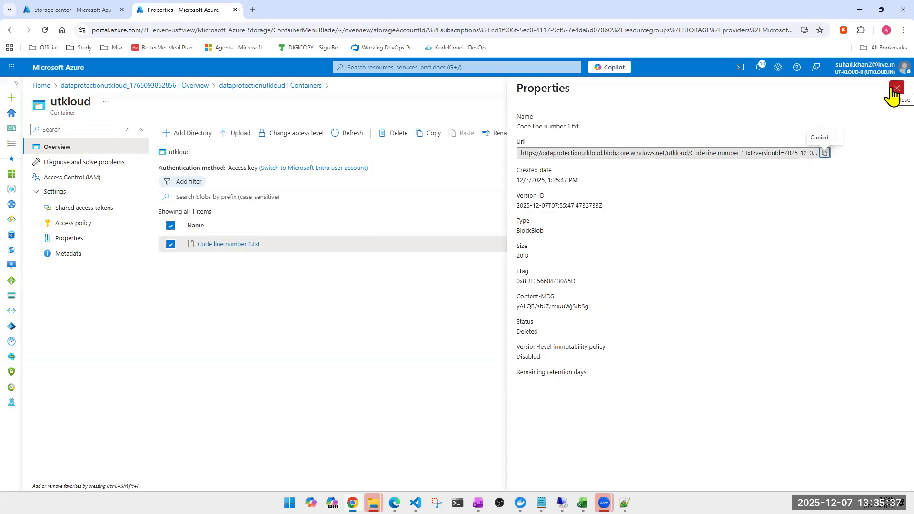
pyautogui.click(893, 89)
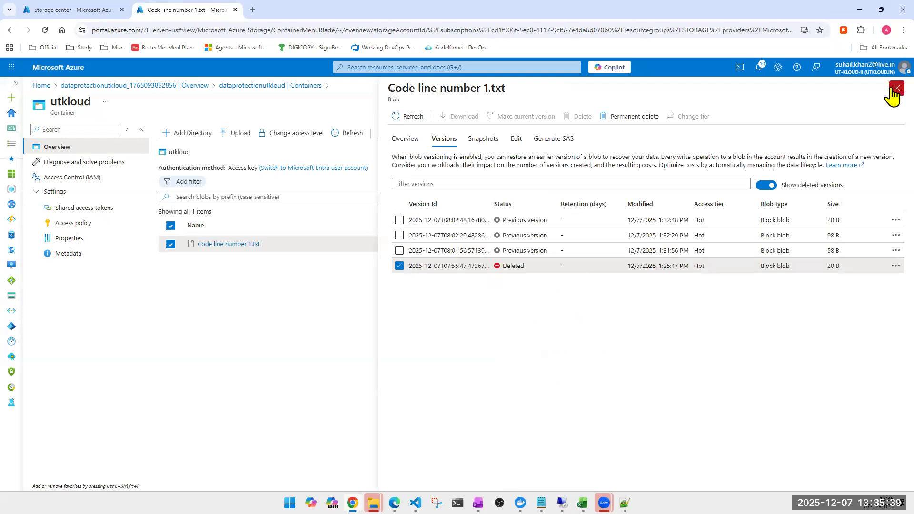
# - Check the blob's snapshot list and return to its version list
pyautogui.click(476, 142)
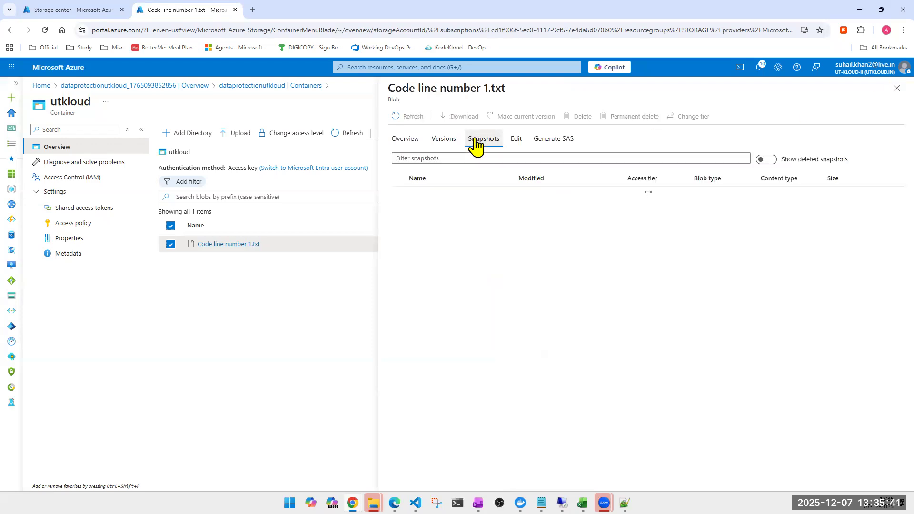
pyautogui.click(444, 141)
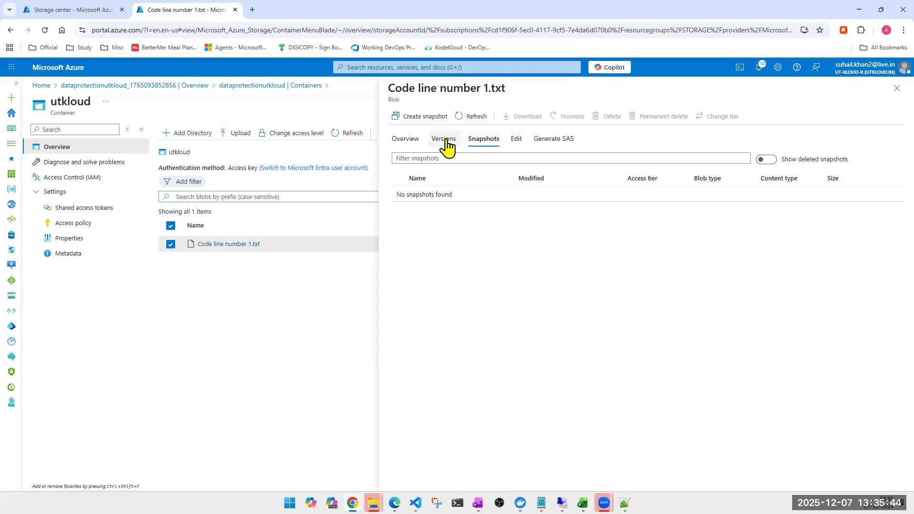
pyautogui.click(486, 143)
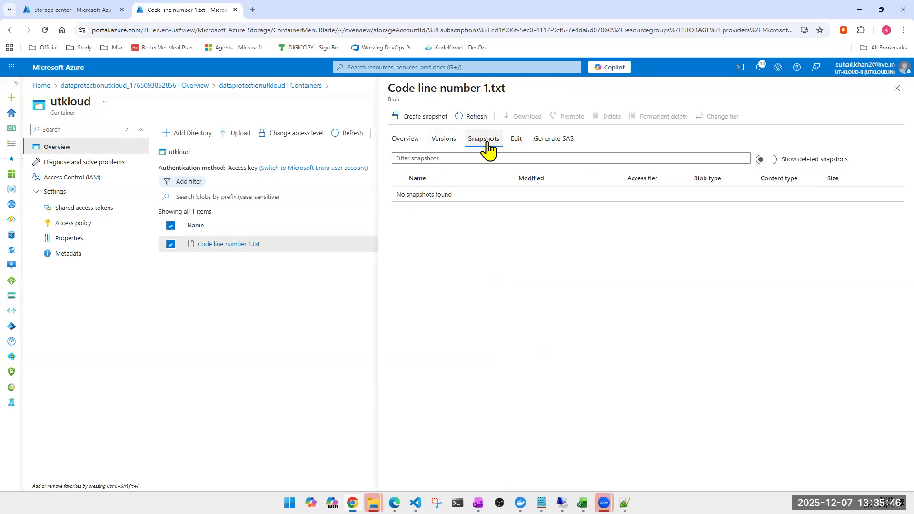
pyautogui.click(428, 143)
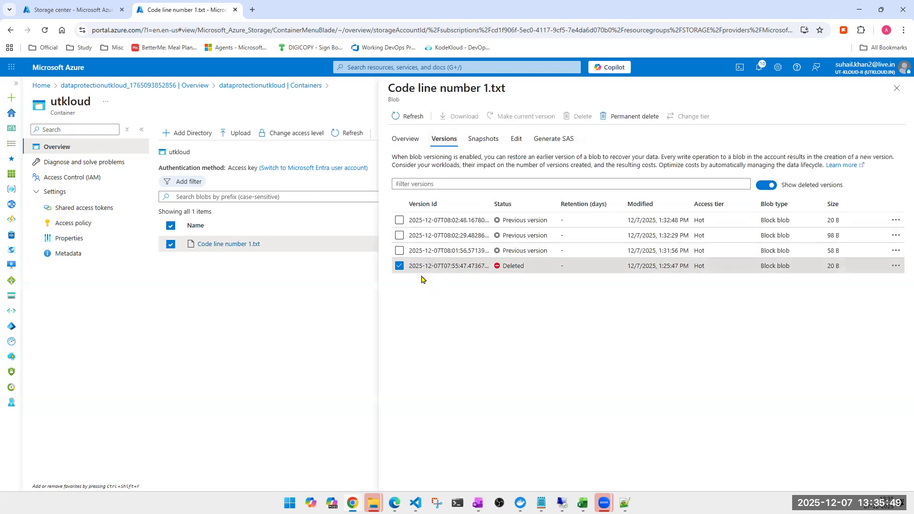
# - Compare the actions available for the previous version modified at 1:31:56 PM with those for the deleted 1:25:47 PM version
pyautogui.click(399, 266)
pyautogui.click(399, 251)
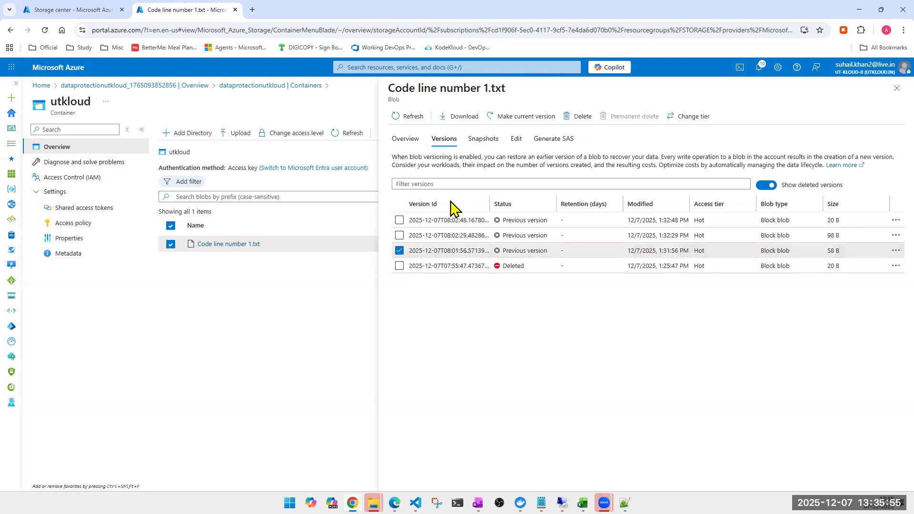
pyautogui.click(895, 252)
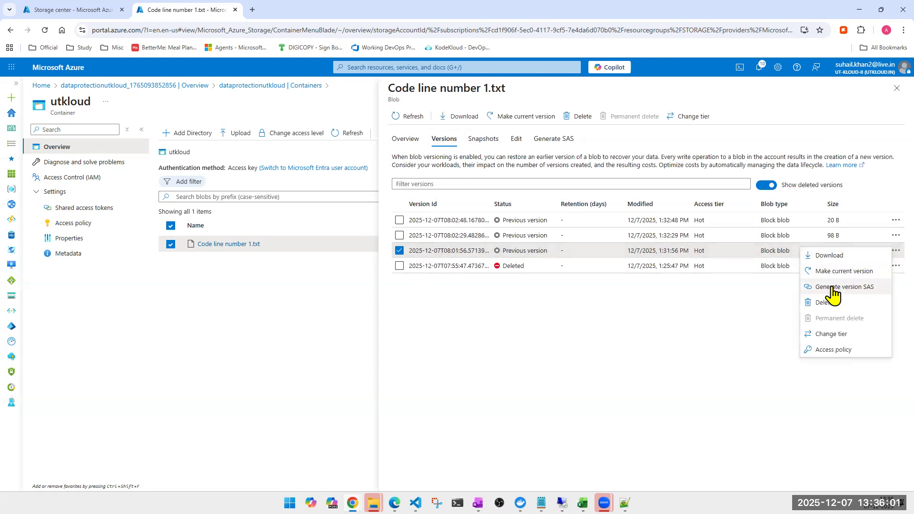
pyautogui.click(616, 359)
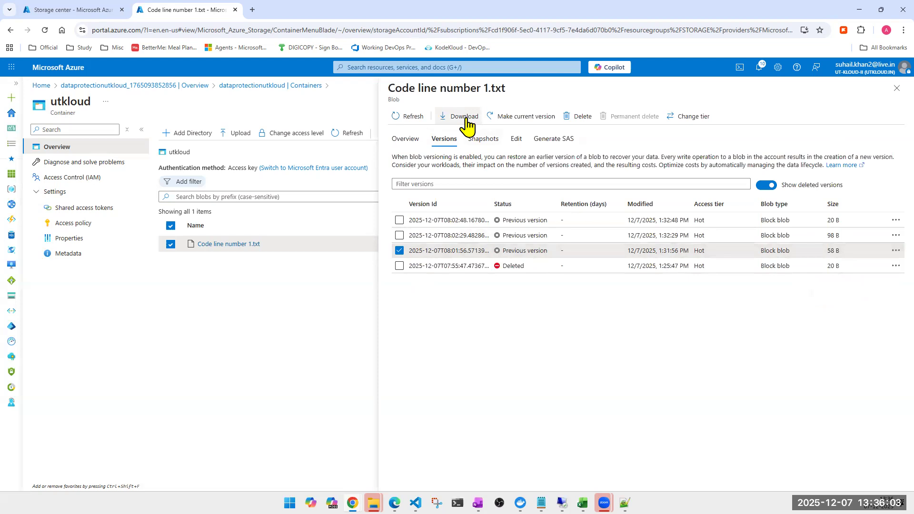
pyautogui.click(400, 266)
pyautogui.click(399, 250)
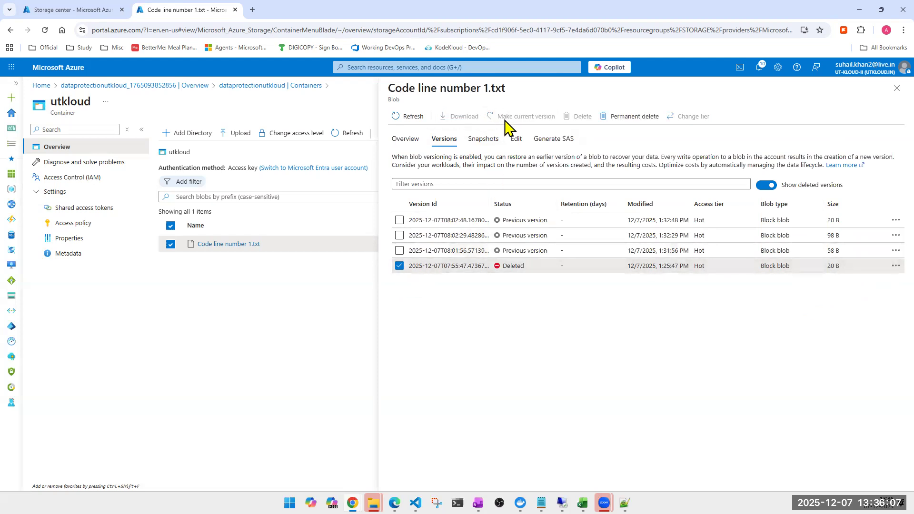
# - Create a snapshot of Code line number 1.txt with deleted snapshots shown, and review the blob's version list
pyautogui.click(478, 139)
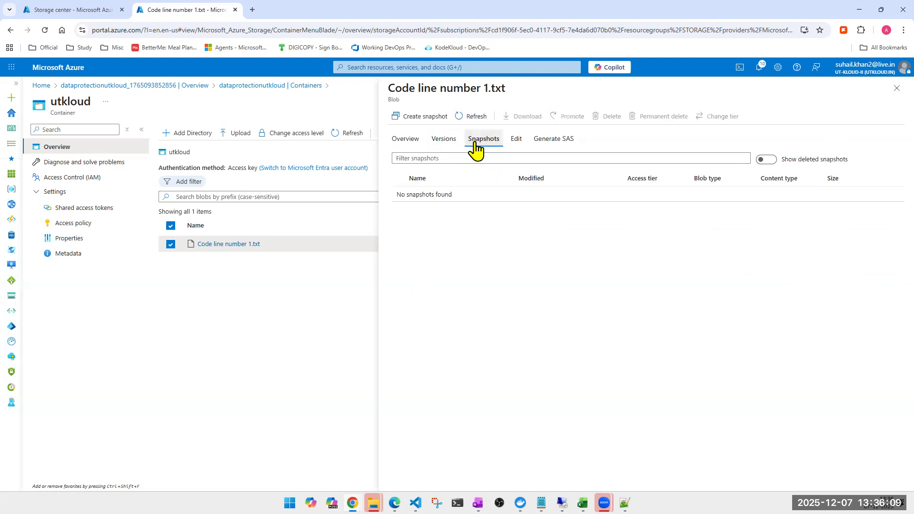
pyautogui.click(764, 161)
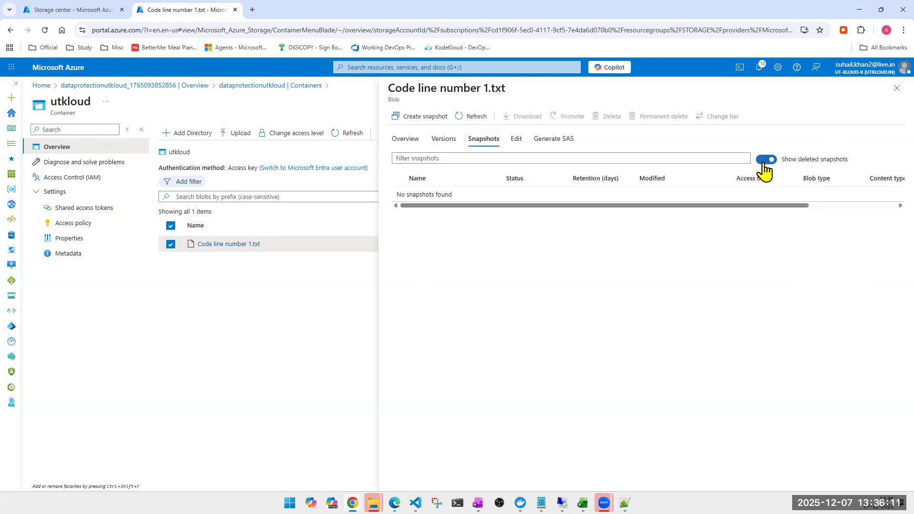
pyautogui.click(416, 115)
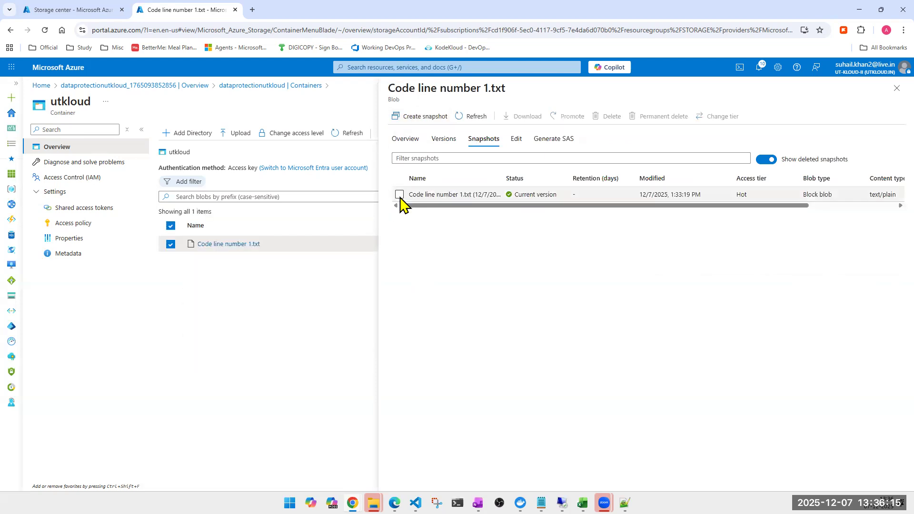
pyautogui.click(400, 195)
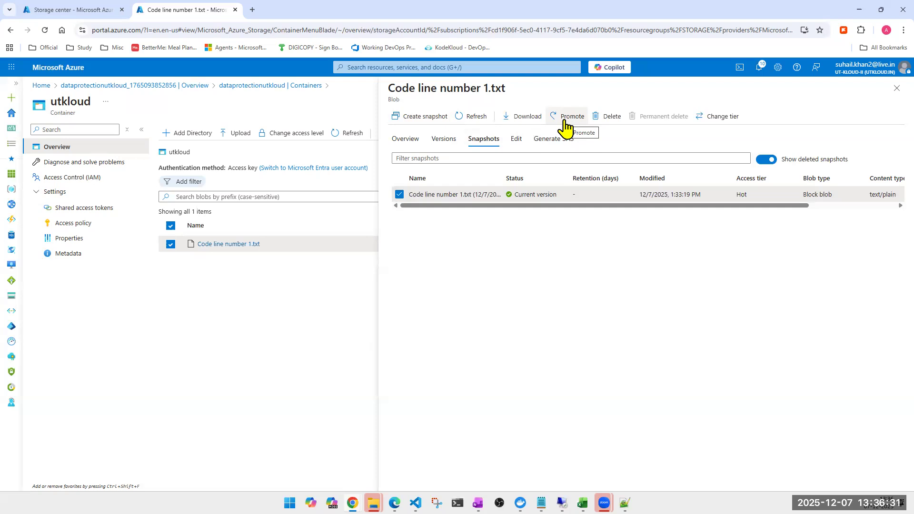
pyautogui.click(447, 142)
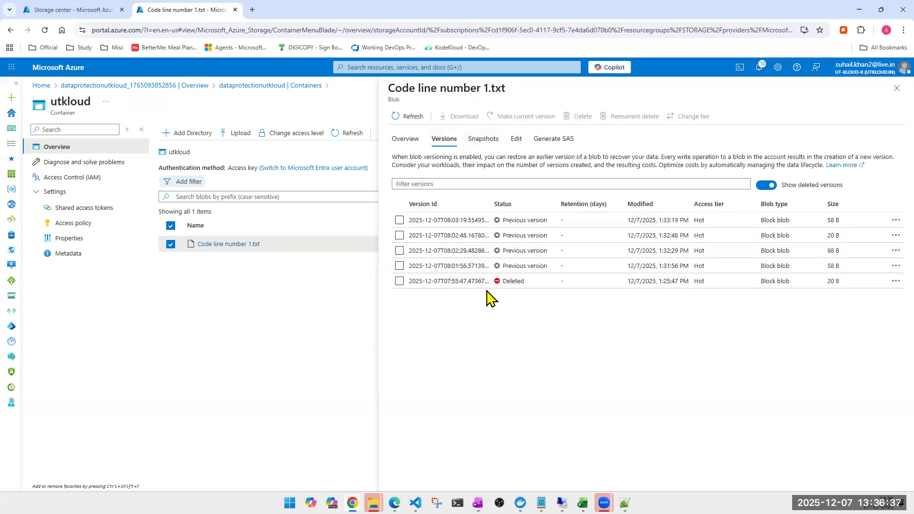
# - Add the lines "Code line number 4", "Code line number 5", "Code line number 6" and "Code line number 8" to the blob's text and save it
pyautogui.click(516, 141)
pyautogui.moveTo(508, 176); pyautogui.dragTo(398, 183)
pyautogui.hotkey('ctrl', 'c')
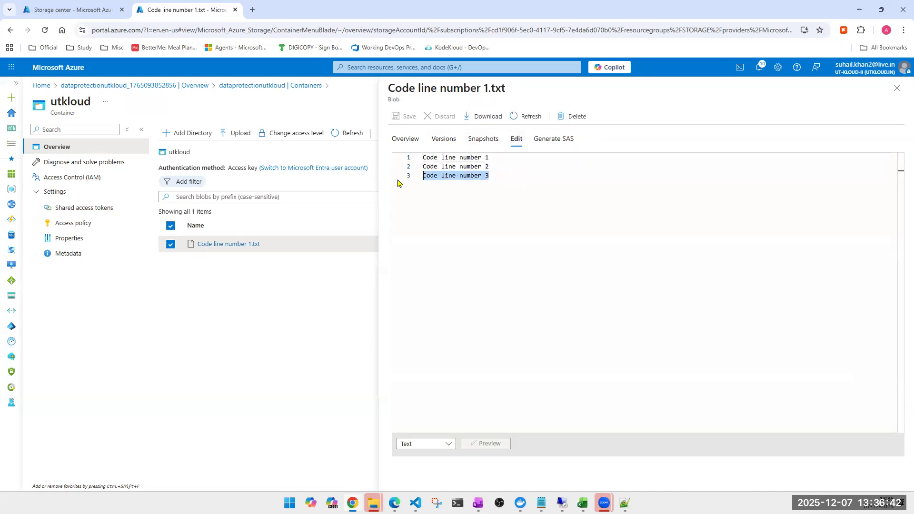
pyautogui.click(547, 178)
pyautogui.press('Return')
pyautogui.hotkey('ctrl', 'v')
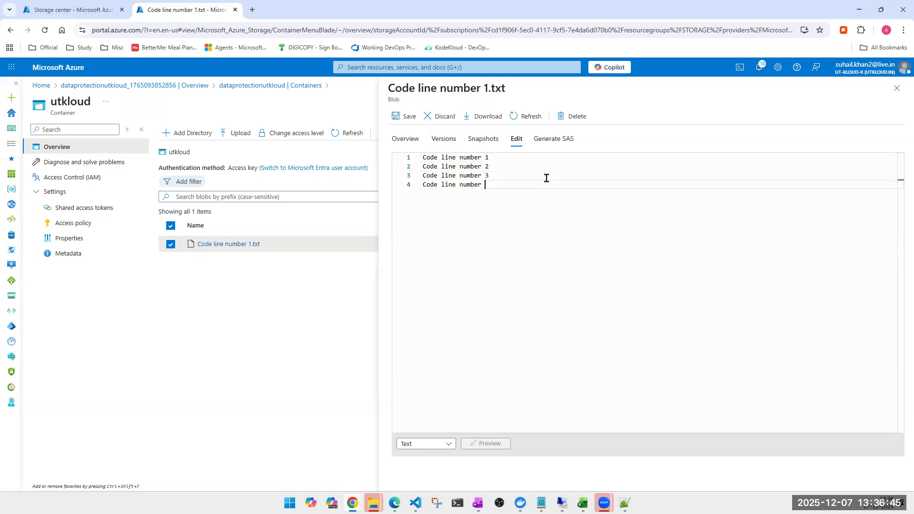
pyautogui.press('Return')
pyautogui.hotkey('ctrl', 'v')
pyautogui.press('Return')
pyautogui.hotkey('ctrl', 'v')
pyautogui.press('Return')
pyautogui.hotkey('ctrl', 'v')
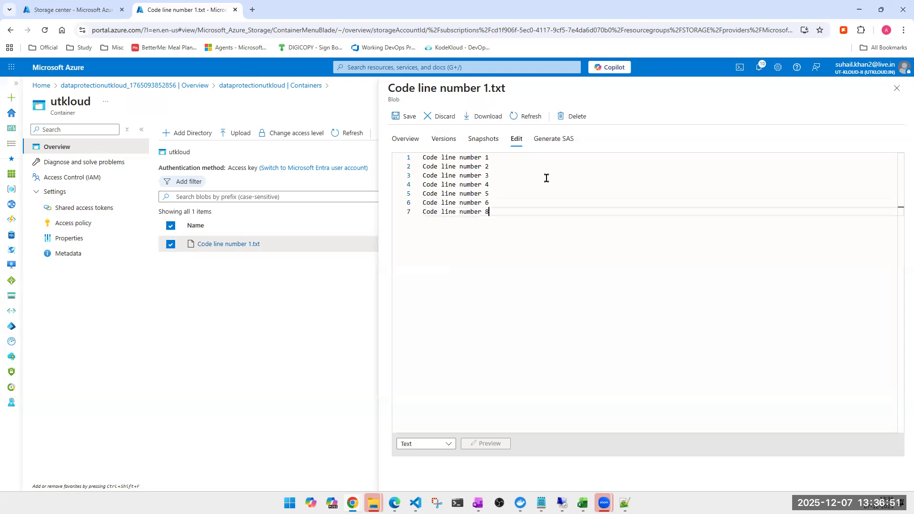
pyautogui.click(407, 116)
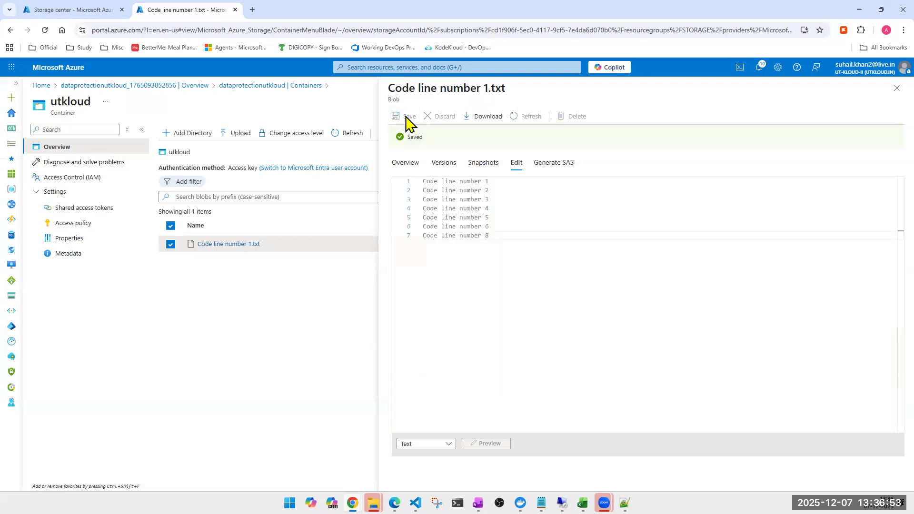
# - Review the edited blob's versions, overview properties and snapshots
pyautogui.click(405, 163)
pyautogui.click(434, 142)
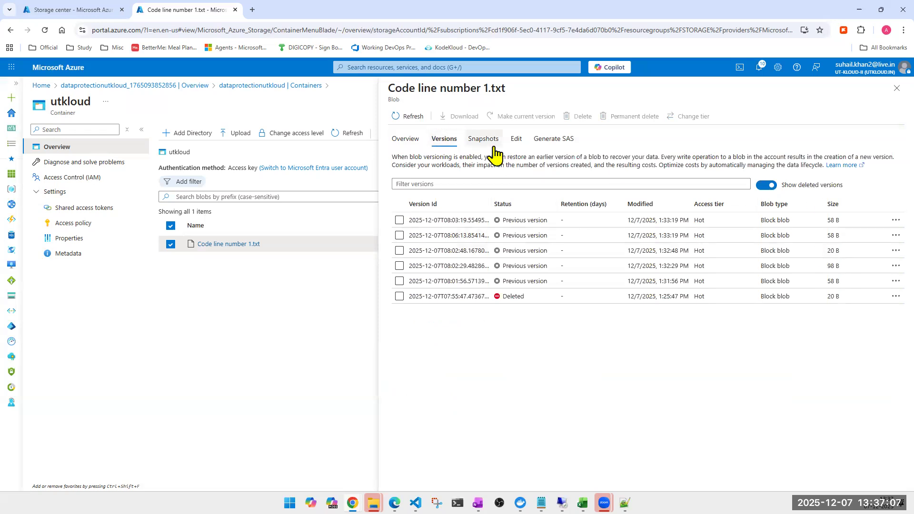
pyautogui.click(404, 137)
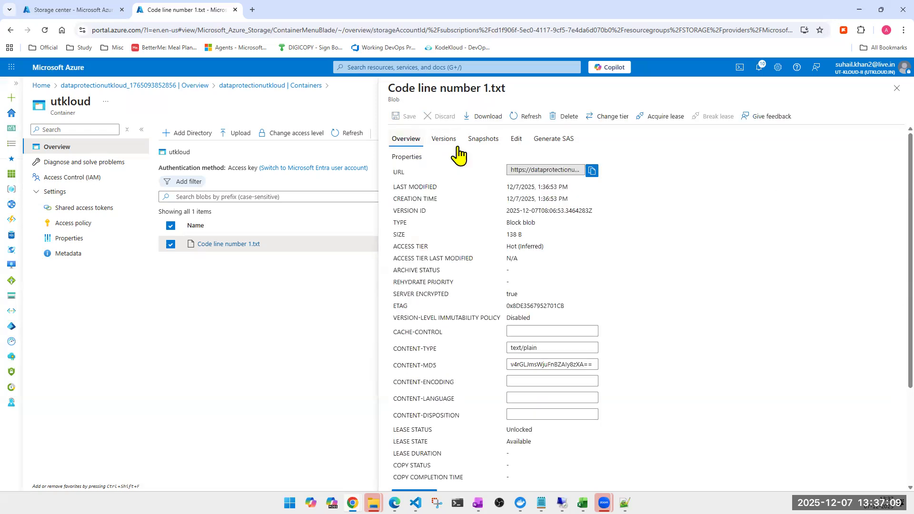
pyautogui.click(485, 146)
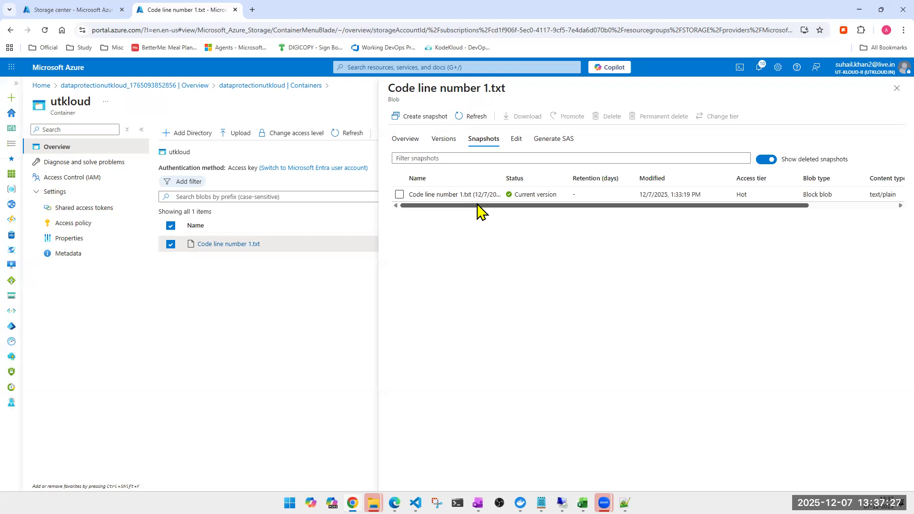
# - Hide deleted snapshots and promote the blob's snapshot modified at 1:33:19 PM
pyautogui.click(765, 160)
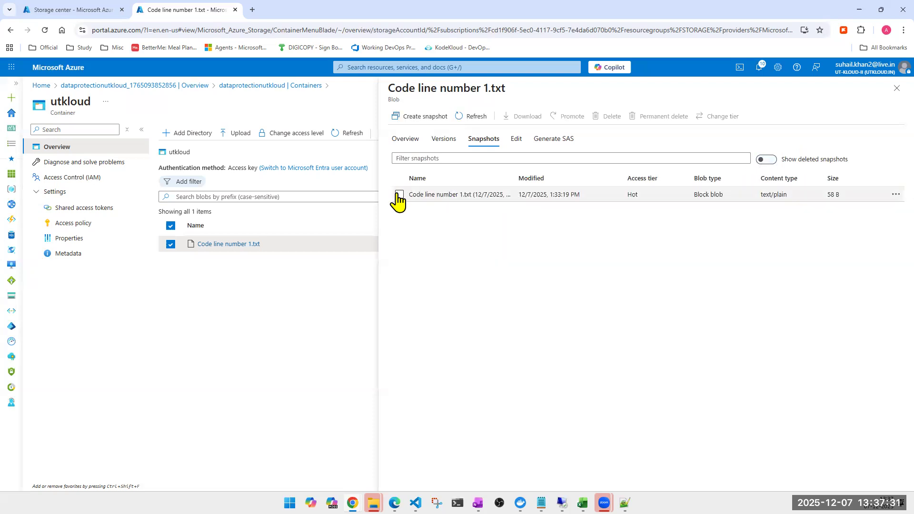
pyautogui.click(399, 195)
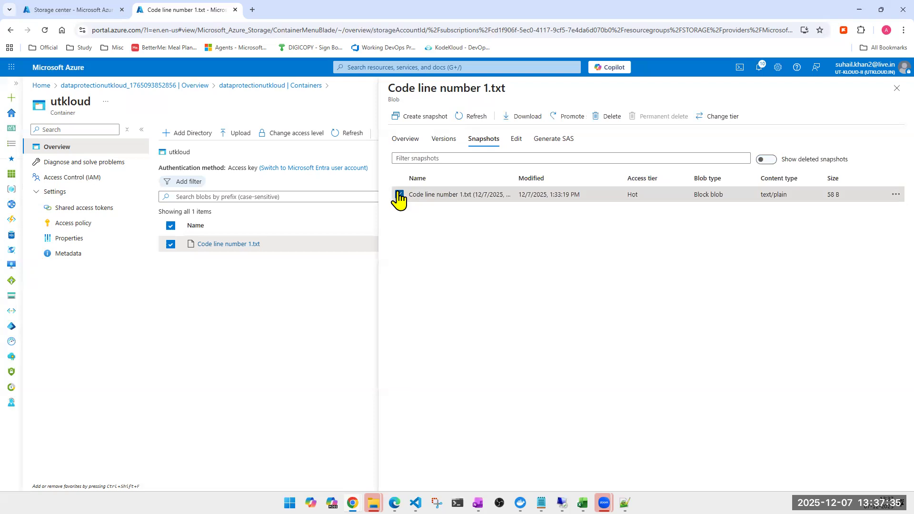
pyautogui.click(566, 116)
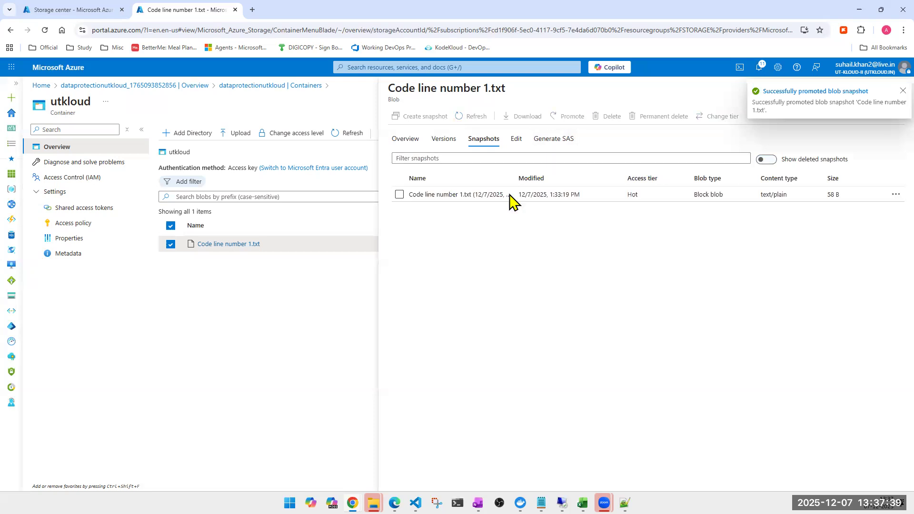
# - Check the promoted blob's version list and text content, then close it and refresh the utkloud blob list
pyautogui.click(435, 142)
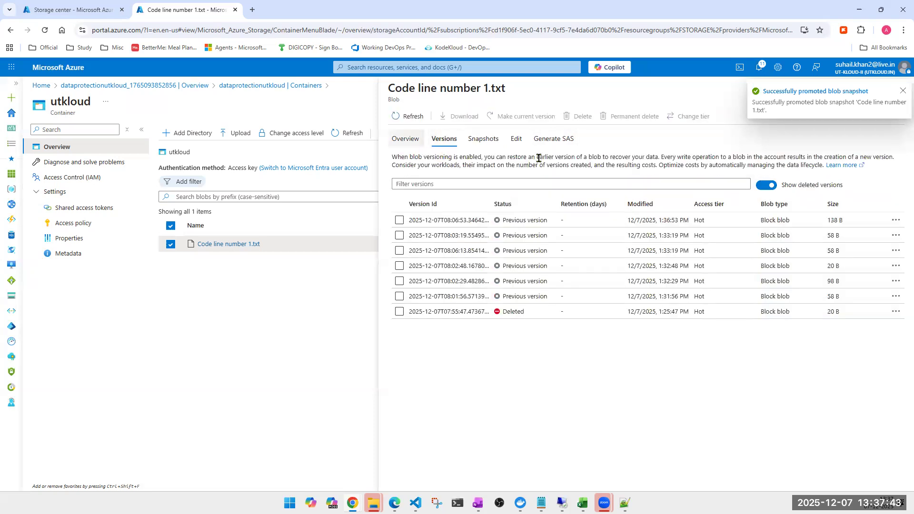
pyautogui.click(515, 143)
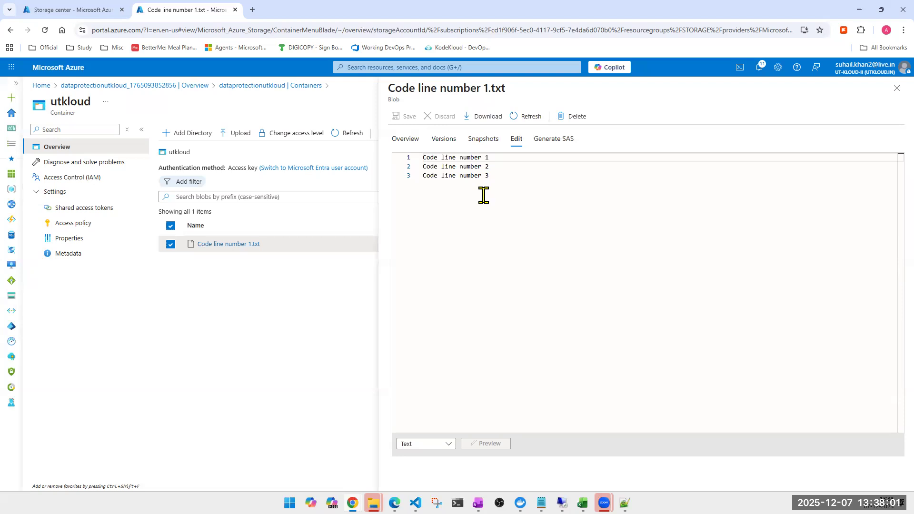
pyautogui.click(898, 89)
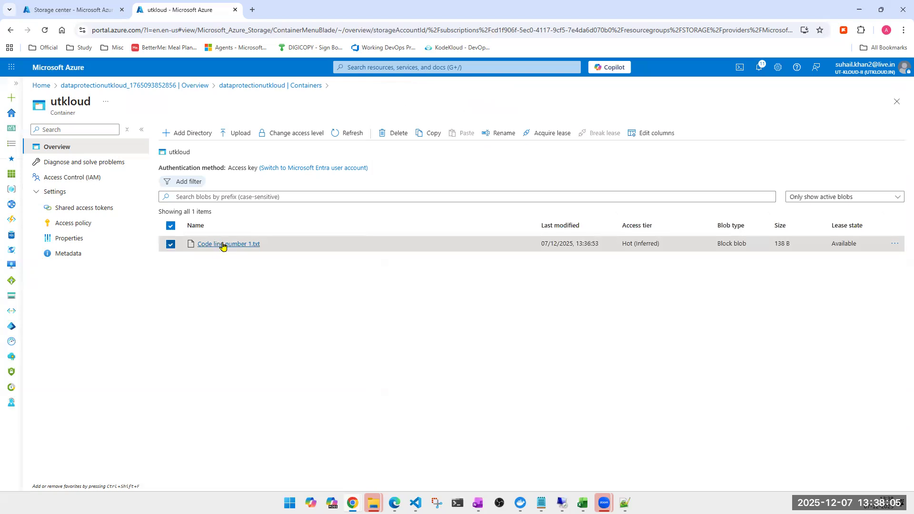
pyautogui.click(335, 133)
# - Return to the storage account's container list, delete the utkloud container with confirmation and refresh the list
pyautogui.click(896, 102)
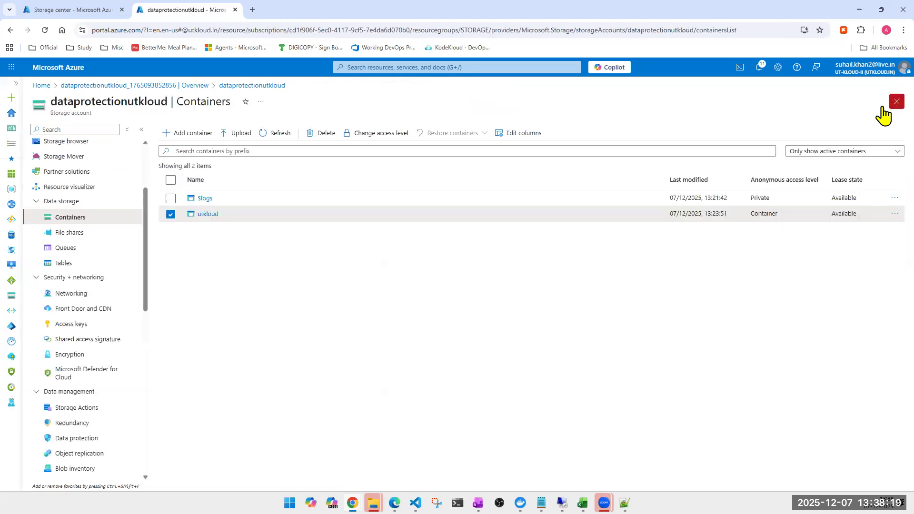
pyautogui.click(287, 134)
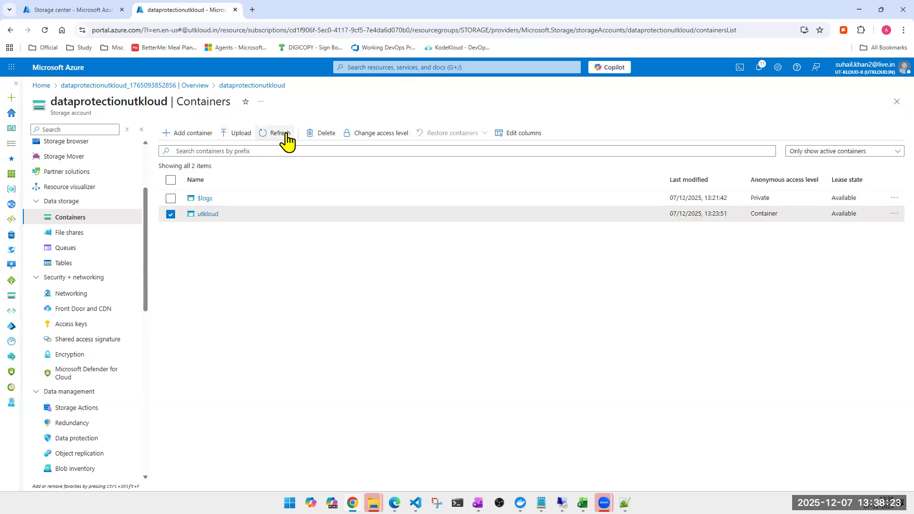
pyautogui.click(327, 139)
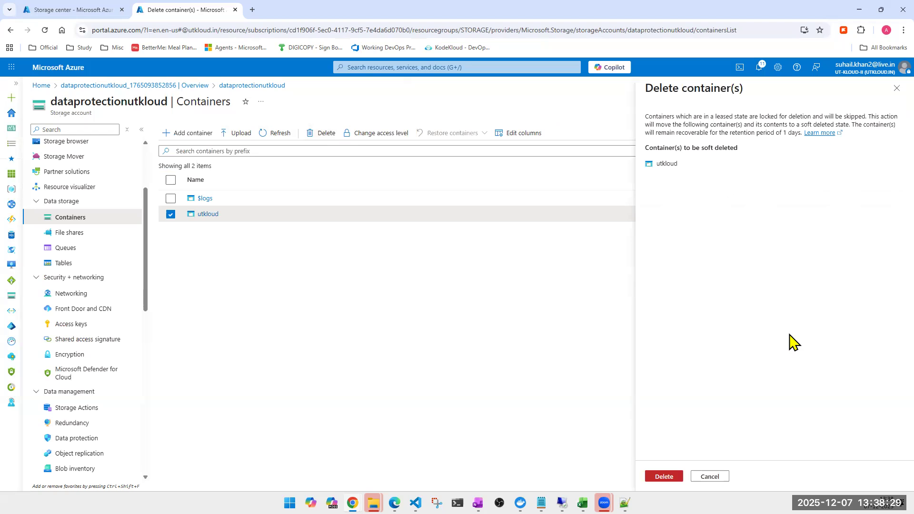
pyautogui.click(665, 479)
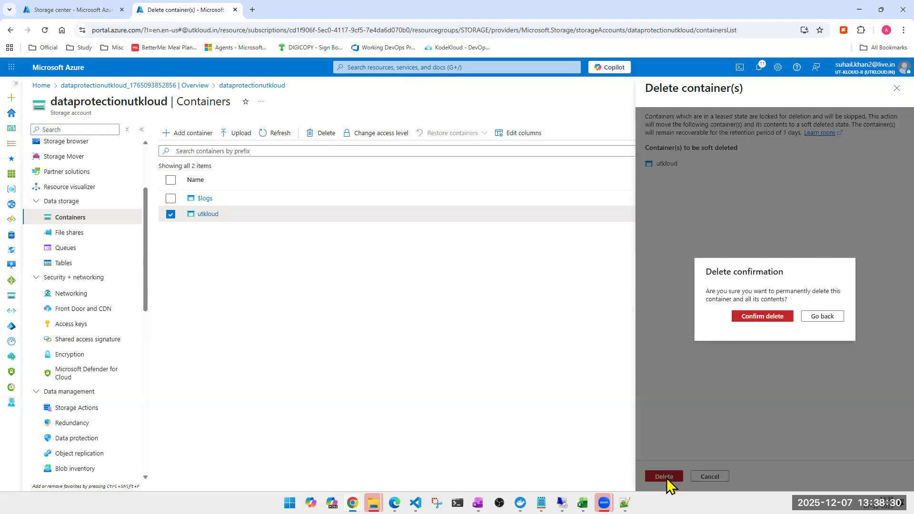
pyautogui.click(751, 318)
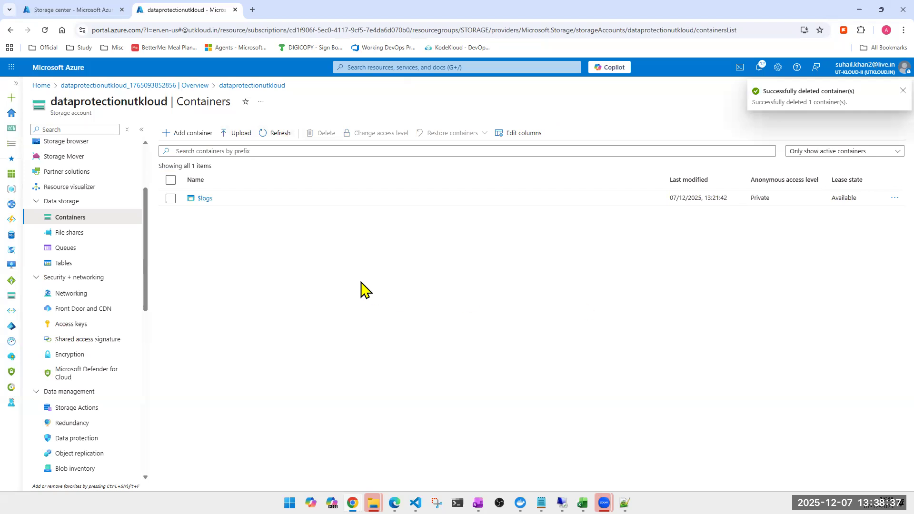
pyautogui.click(280, 136)
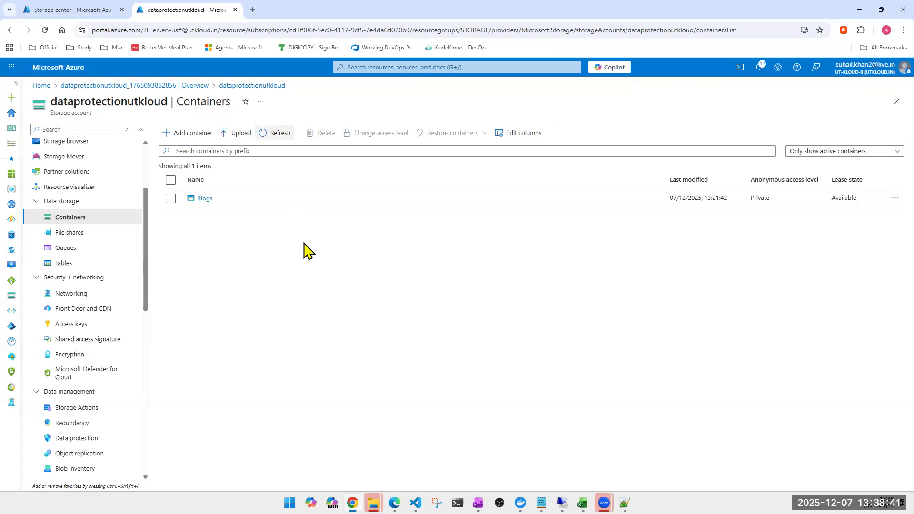
# - Show active and deleted containers in the list and undelete the utkloud container
pyautogui.click(863, 154)
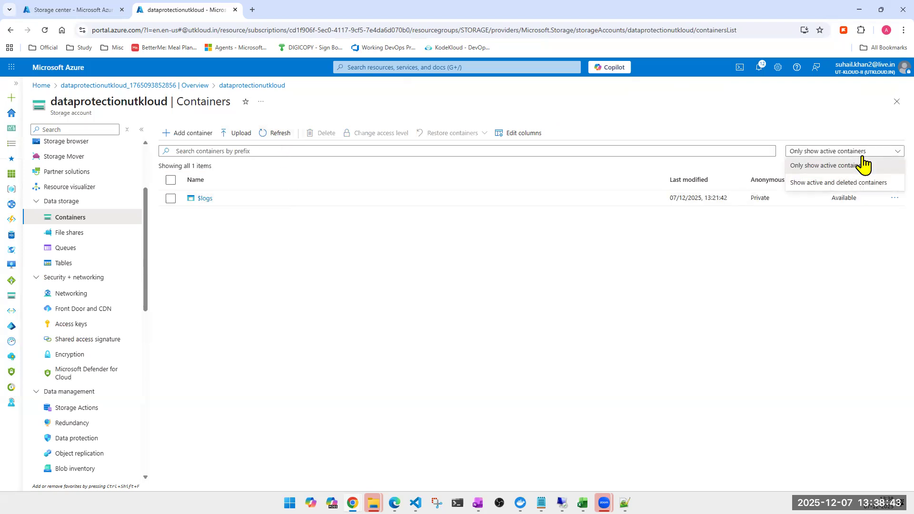
pyautogui.click(860, 186)
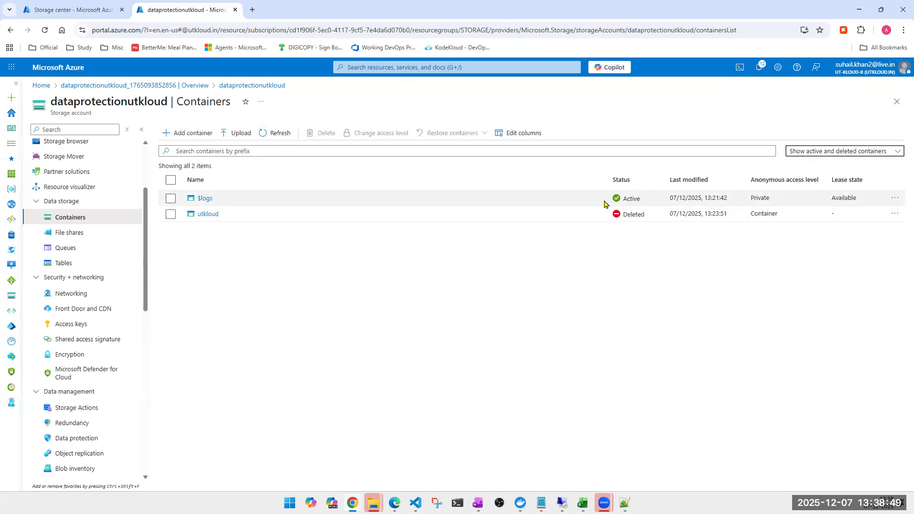
pyautogui.click(170, 214)
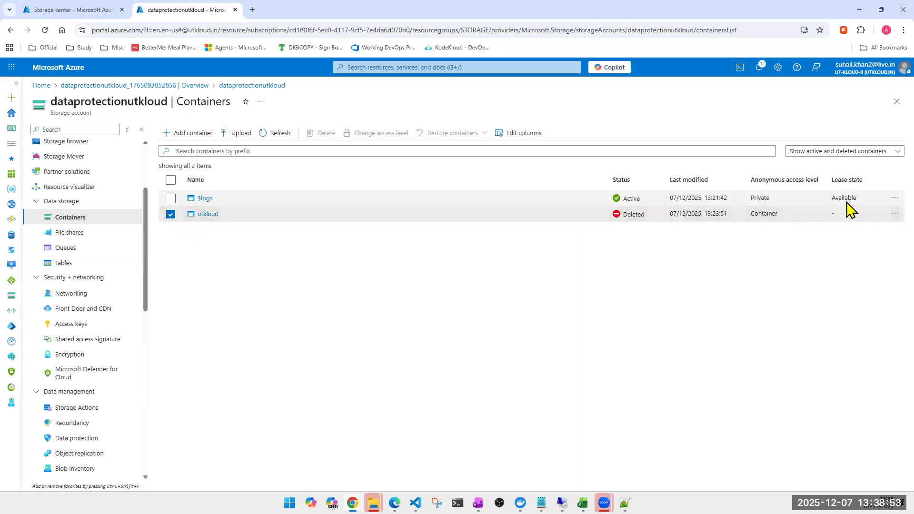
pyautogui.click(891, 214)
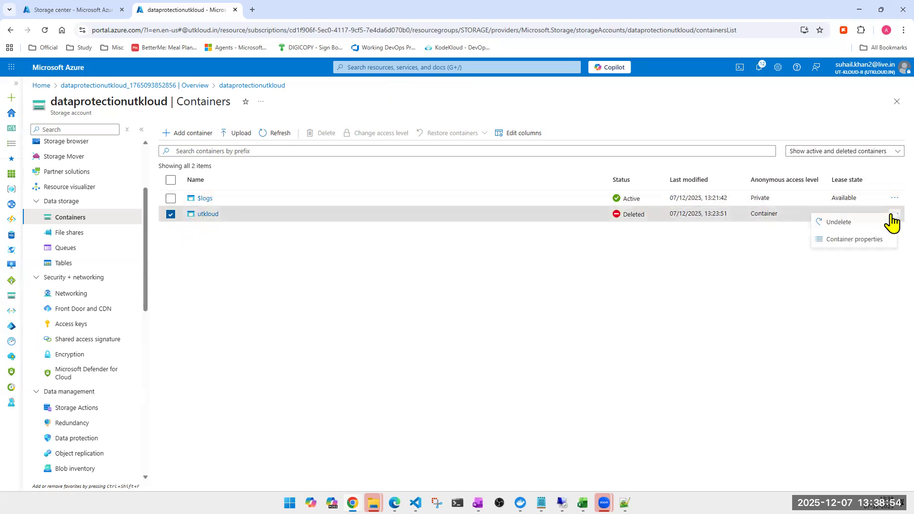
pyautogui.click(858, 222)
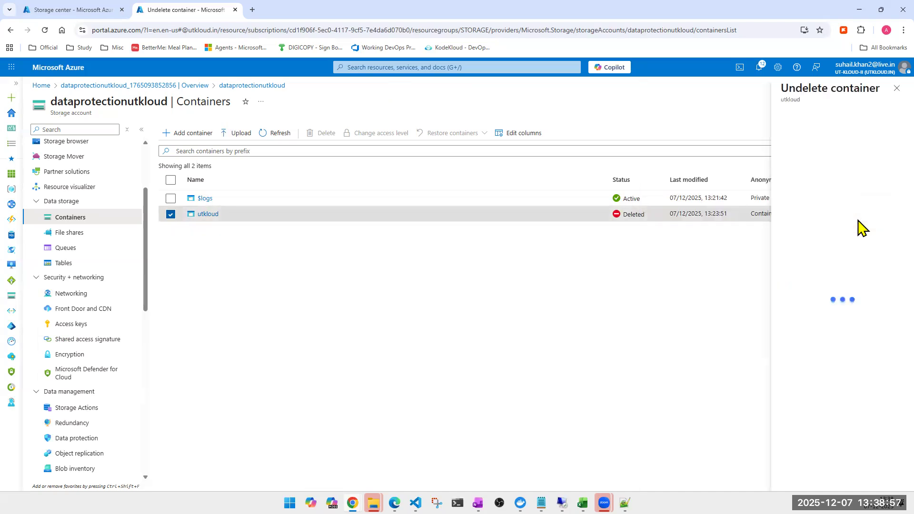
pyautogui.click(805, 478)
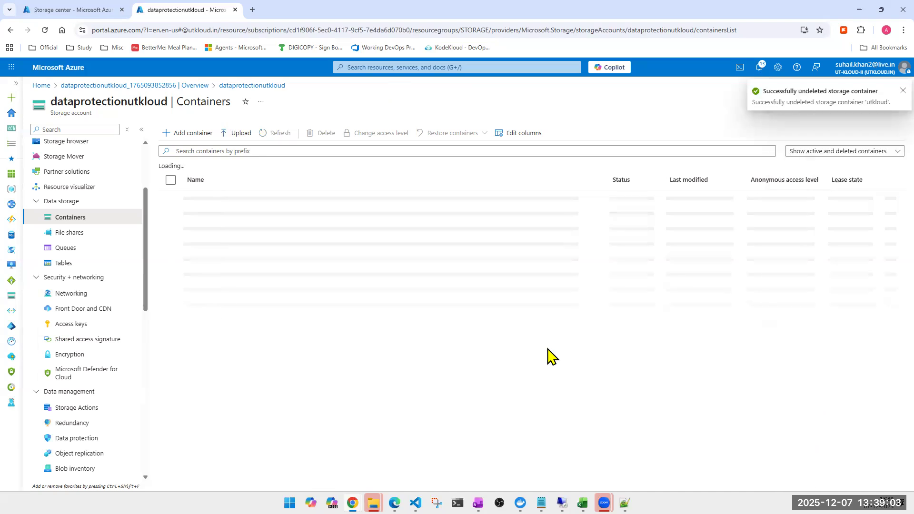
# - Check the versions and snapshots of Code line number 1.txt in the utkloud container, and return to the container list
pyautogui.click(203, 216)
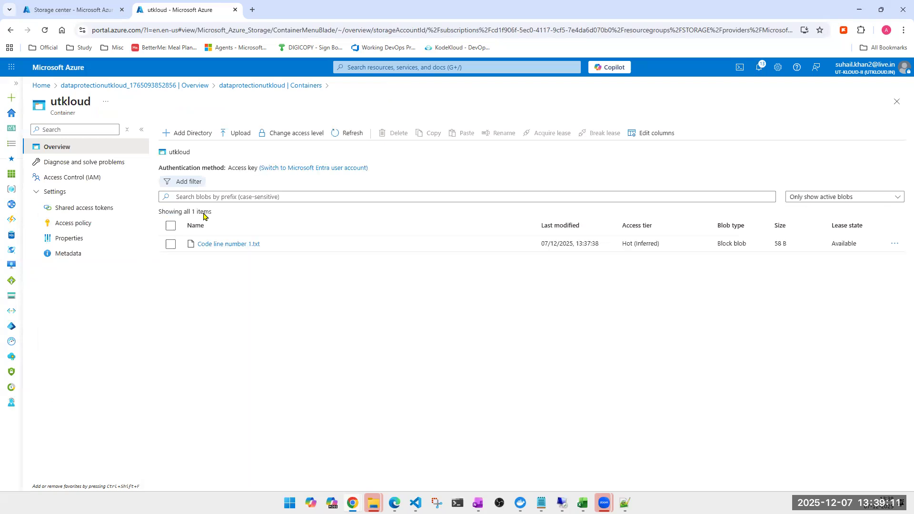
pyautogui.click(223, 245)
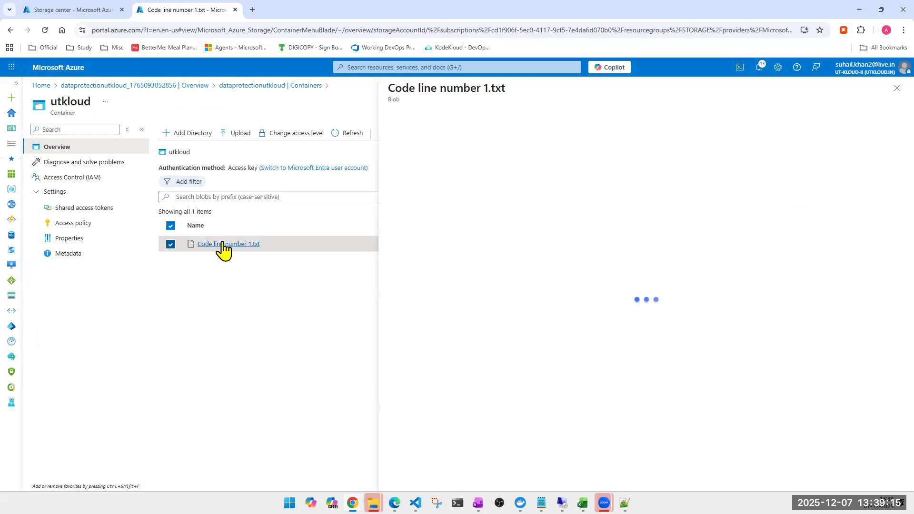
pyautogui.click(444, 140)
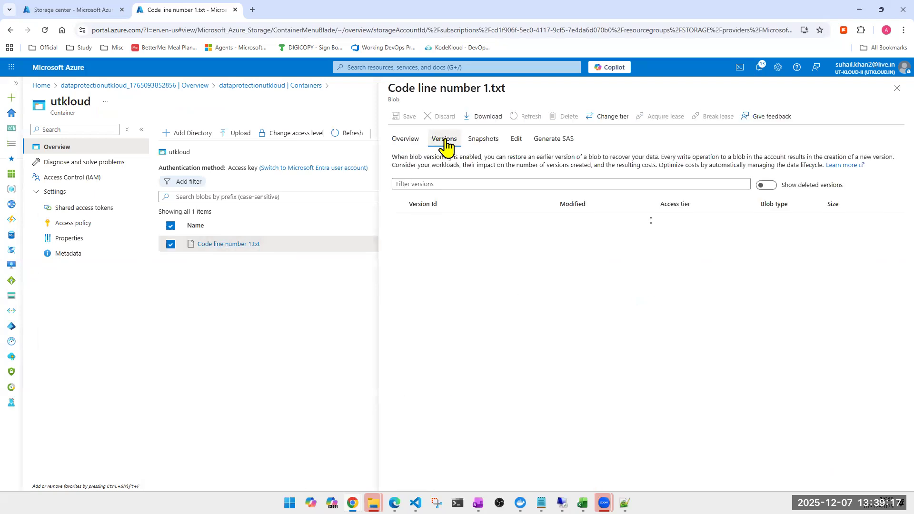
pyautogui.click(487, 146)
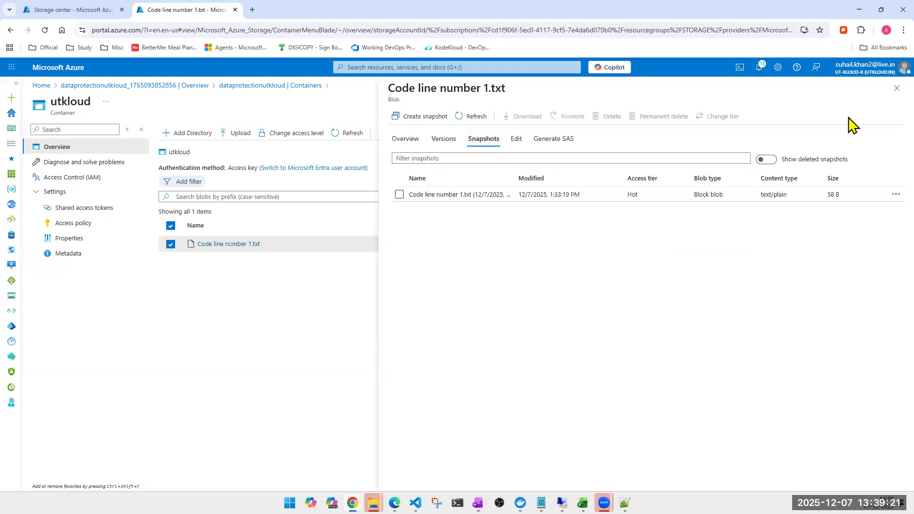
pyautogui.click(896, 89)
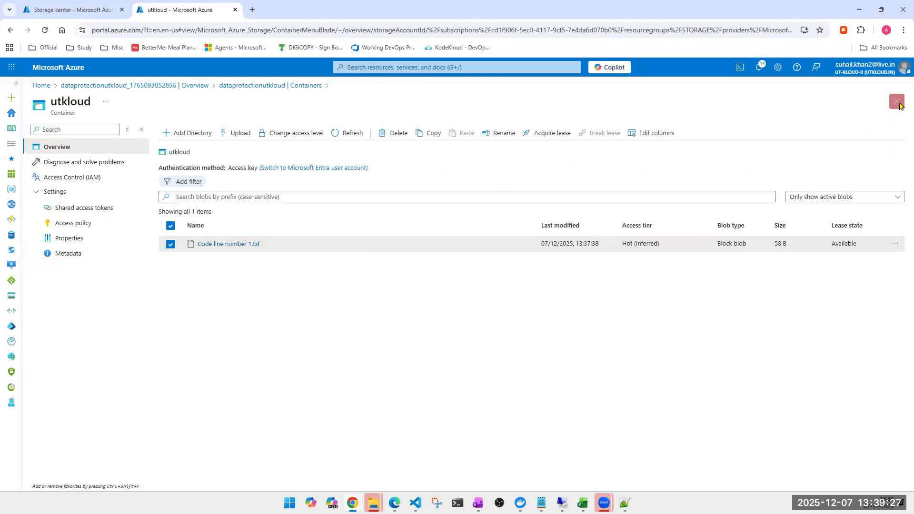
pyautogui.click(899, 102)
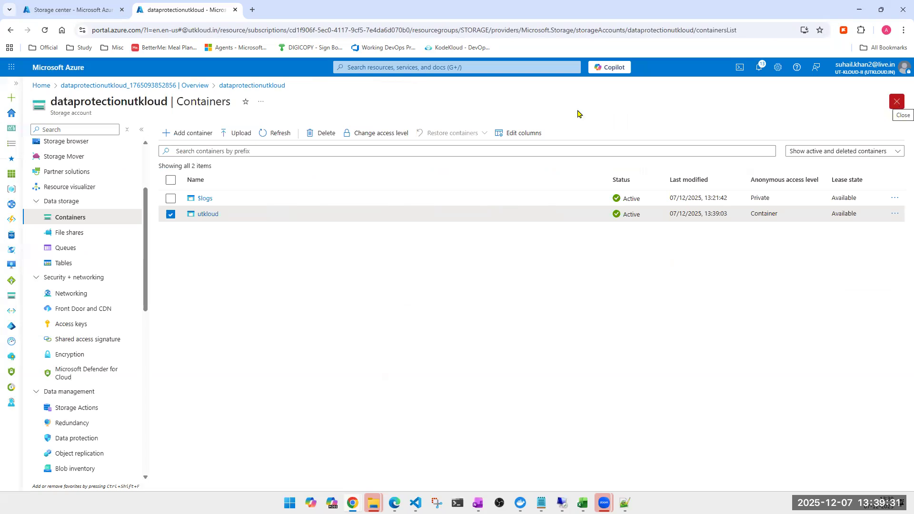
# - View the container list's column settings, select the Status column and save
pyautogui.click(533, 134)
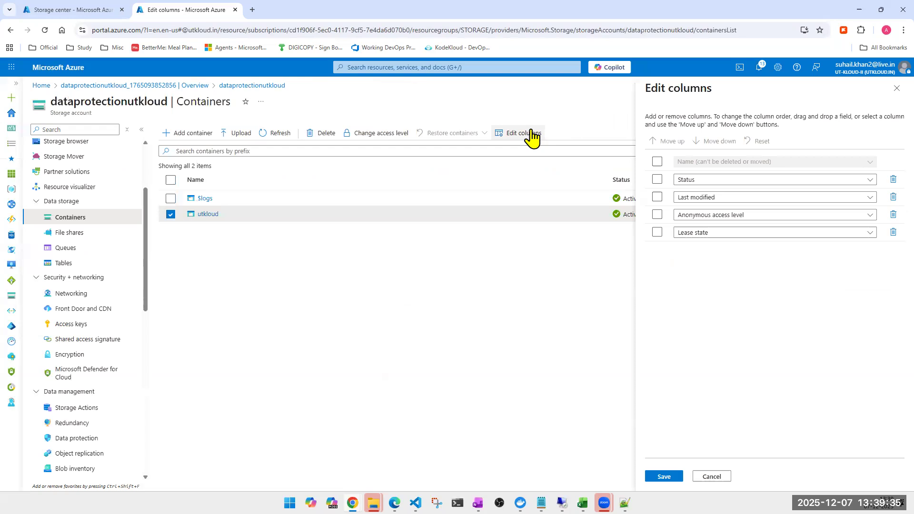
pyautogui.click(657, 179)
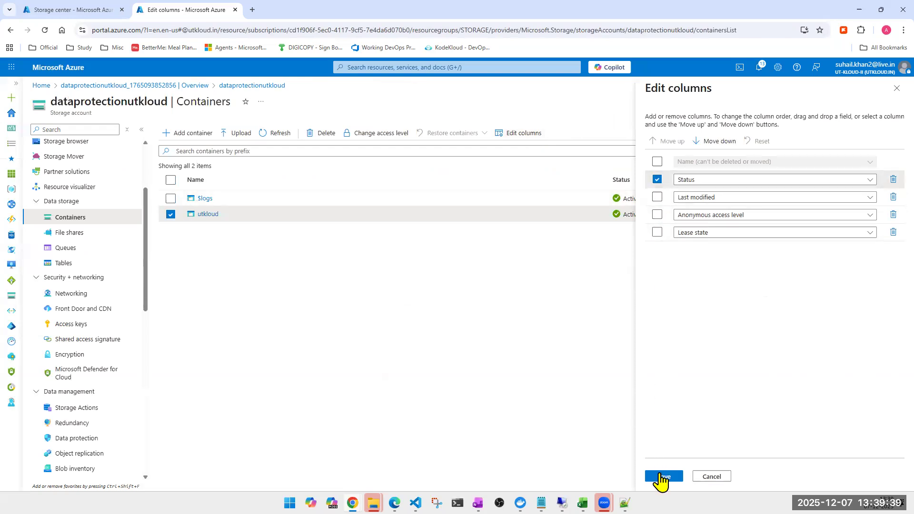
pyautogui.click(663, 477)
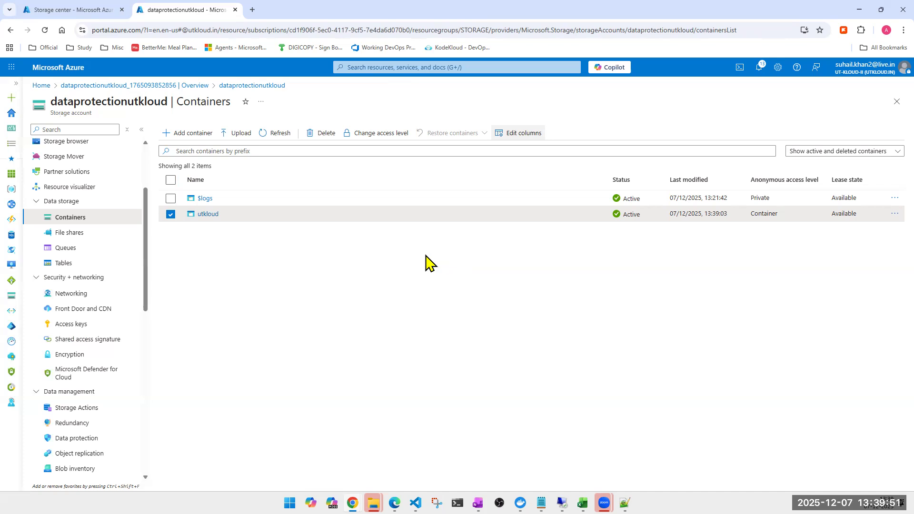
# - Examine the File storage, Block storage, Data management and Migration service categories in Storage center
pyautogui.click(65, 9)
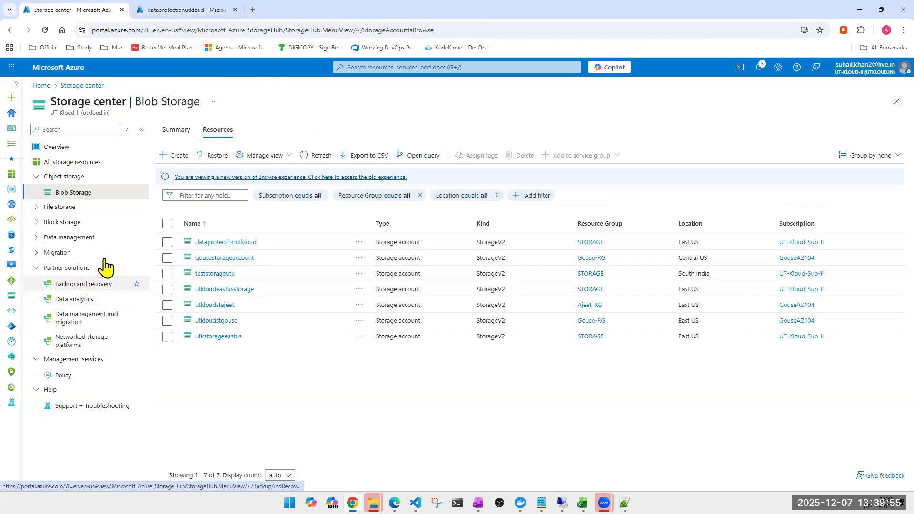
pyautogui.click(39, 208)
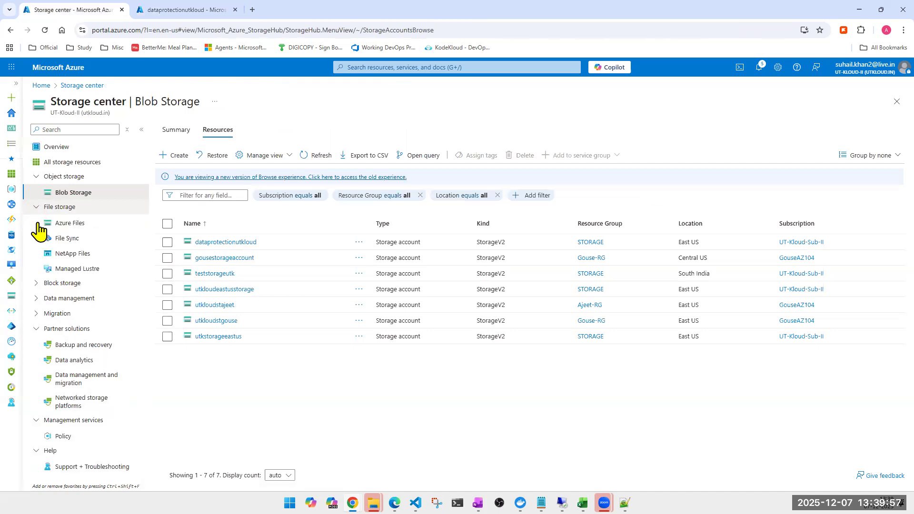
pyautogui.click(38, 285)
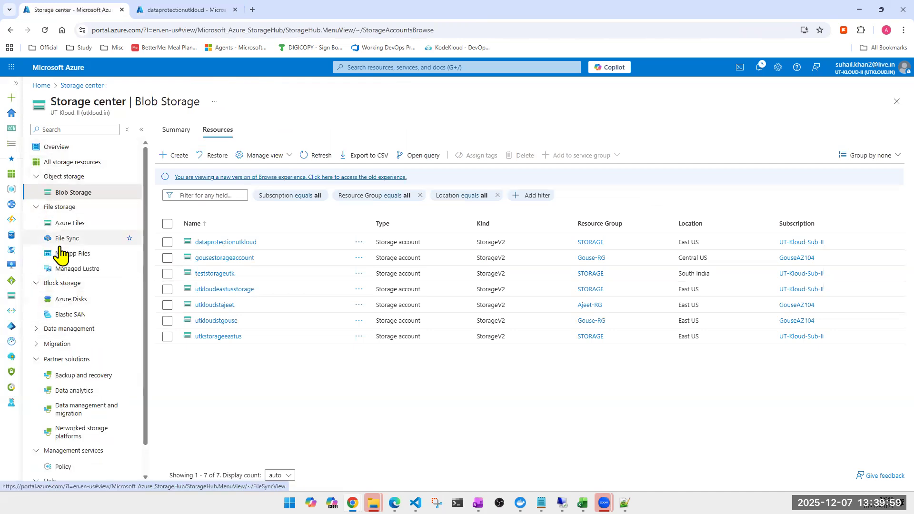
pyautogui.scroll(-1, 52, 286)
pyautogui.click(40, 299)
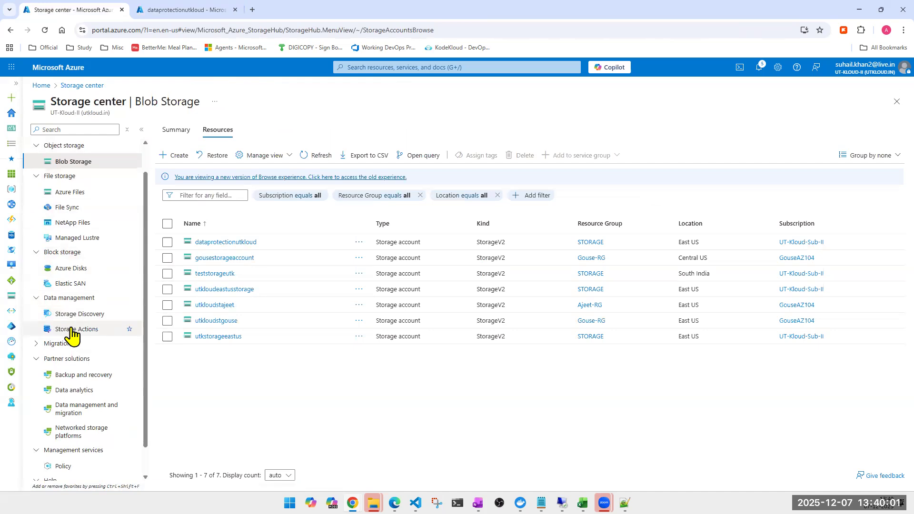
pyautogui.click(45, 343)
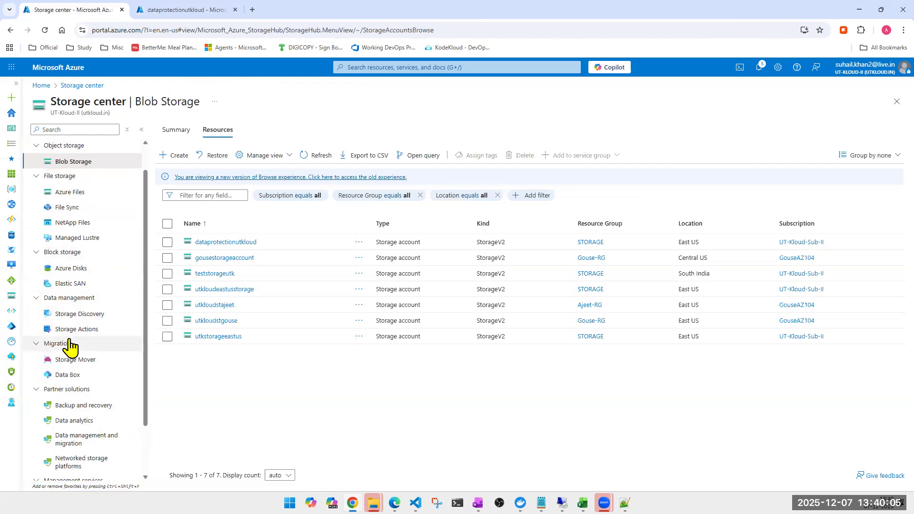
pyautogui.scroll(-2, 71, 345)
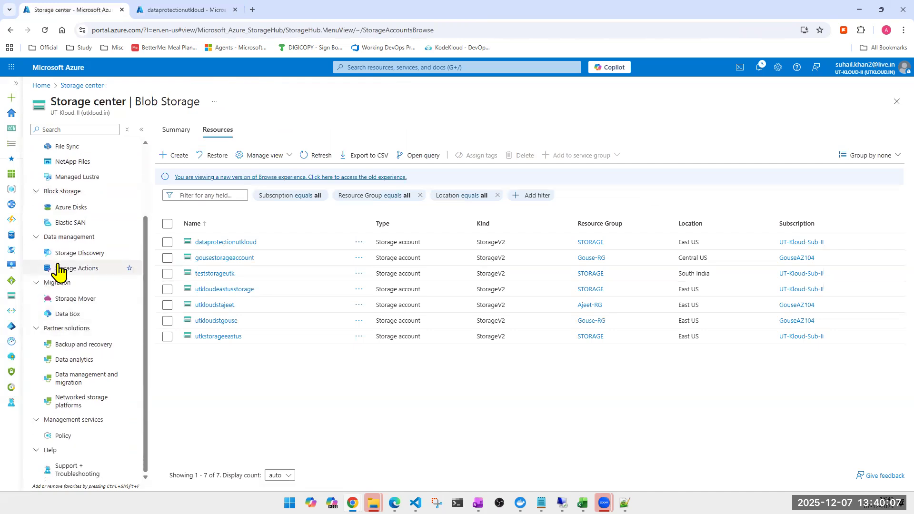
pyautogui.scroll(3, 59, 270)
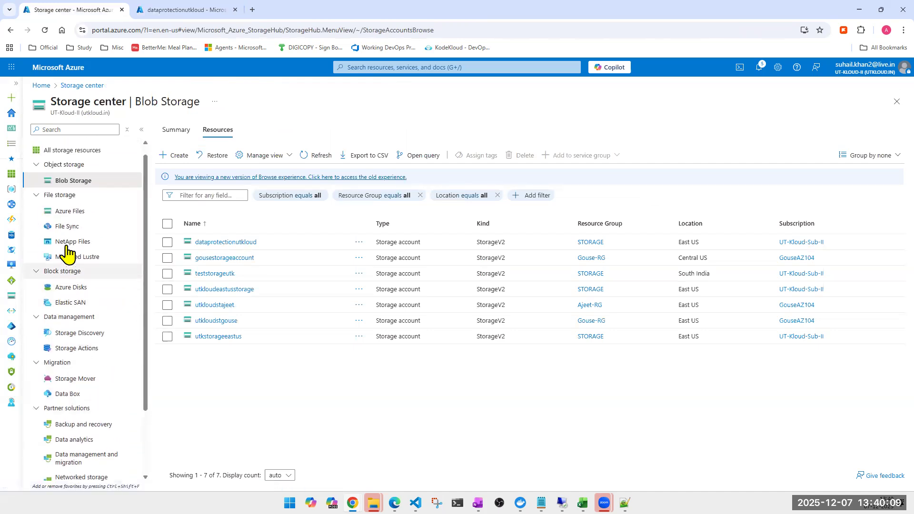
# - Return to the dataprotectionutkloud account, review the utkloud container's properties and blob list, and close the container
pyautogui.click(162, 10)
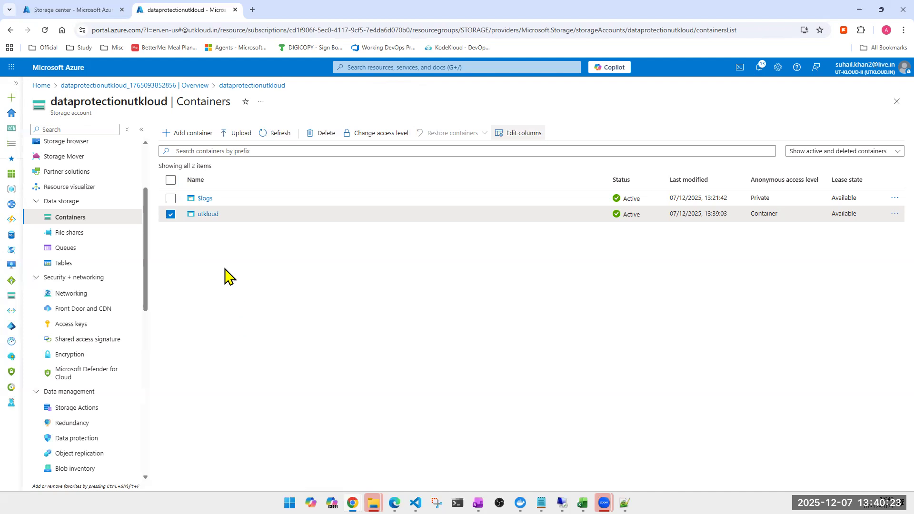
pyautogui.click(204, 214)
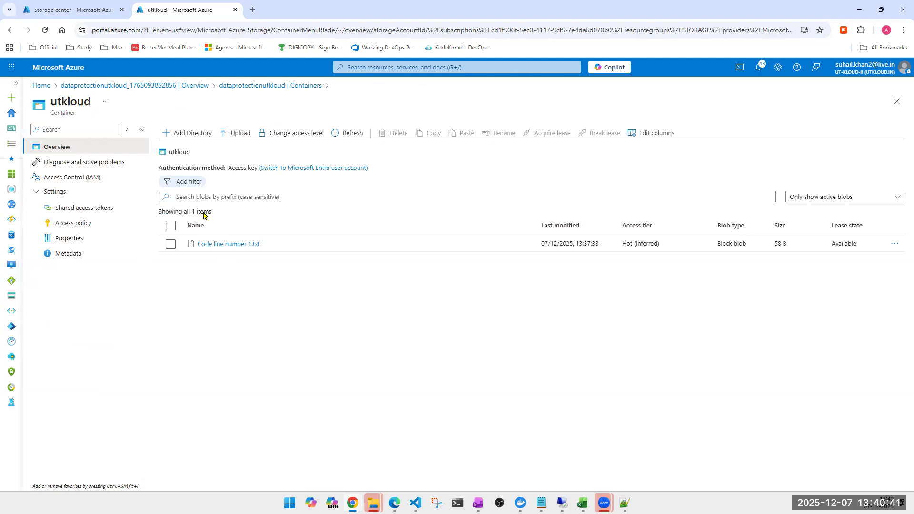
pyautogui.click(67, 241)
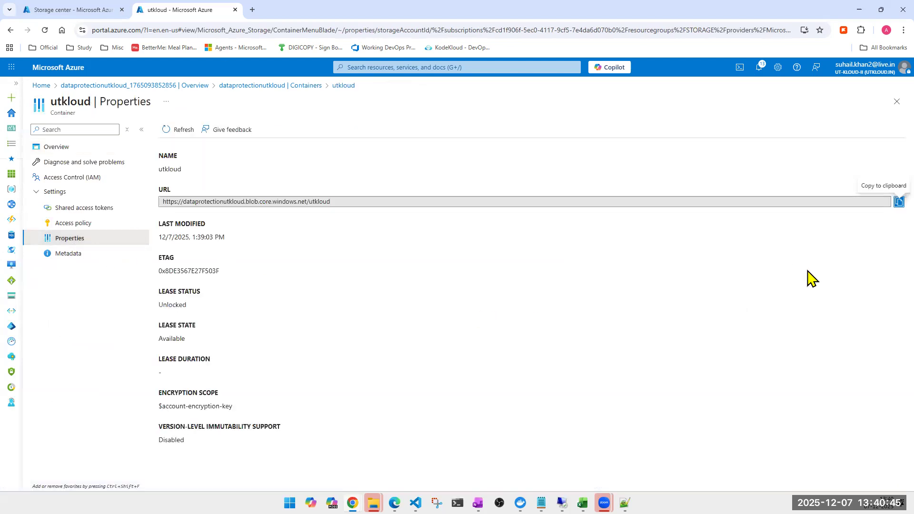
pyautogui.click(897, 103)
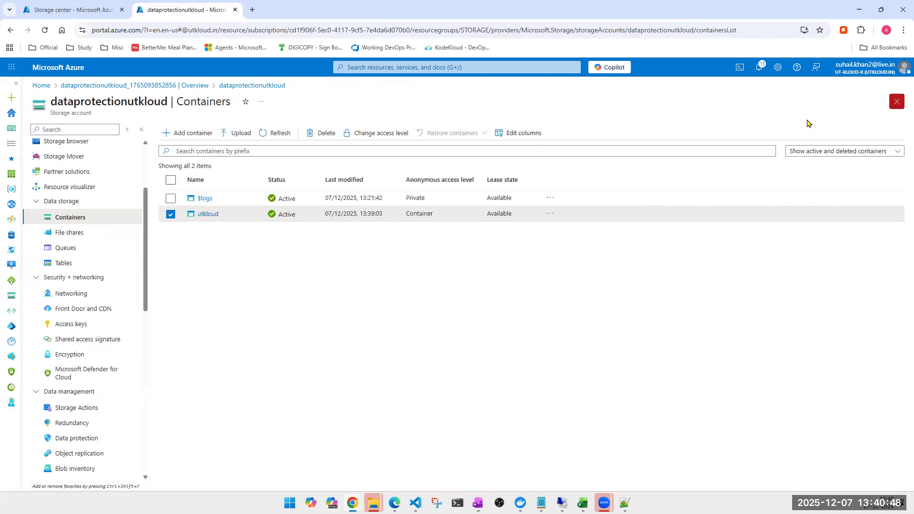
pyautogui.click(210, 215)
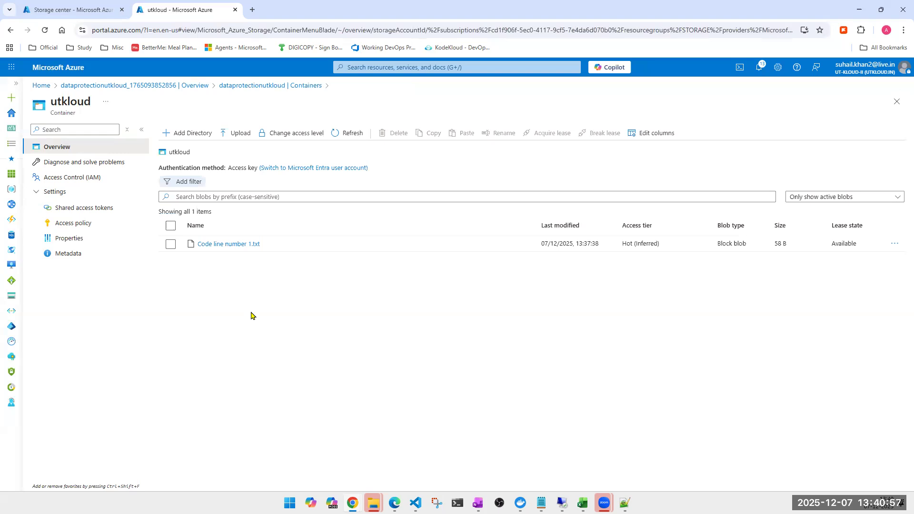
pyautogui.click(897, 102)
# - Change the utkloud container's anonymous access level to Blob (anonymous read access for blobs only)
pyautogui.click(170, 214)
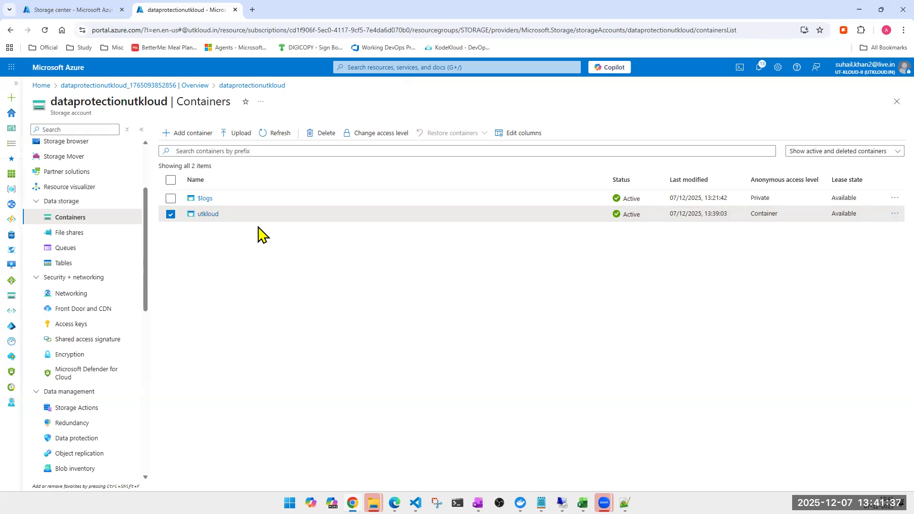
pyautogui.click(895, 215)
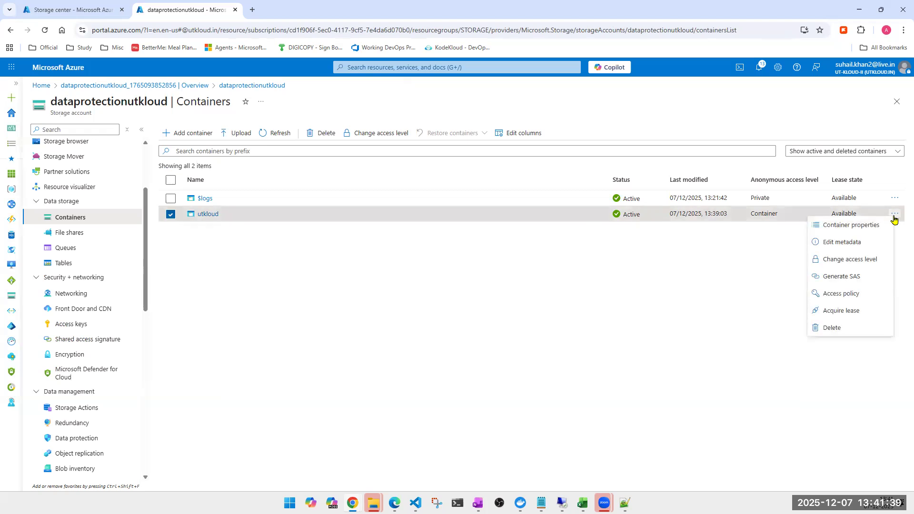
pyautogui.click(857, 259)
pyautogui.click(234, 190)
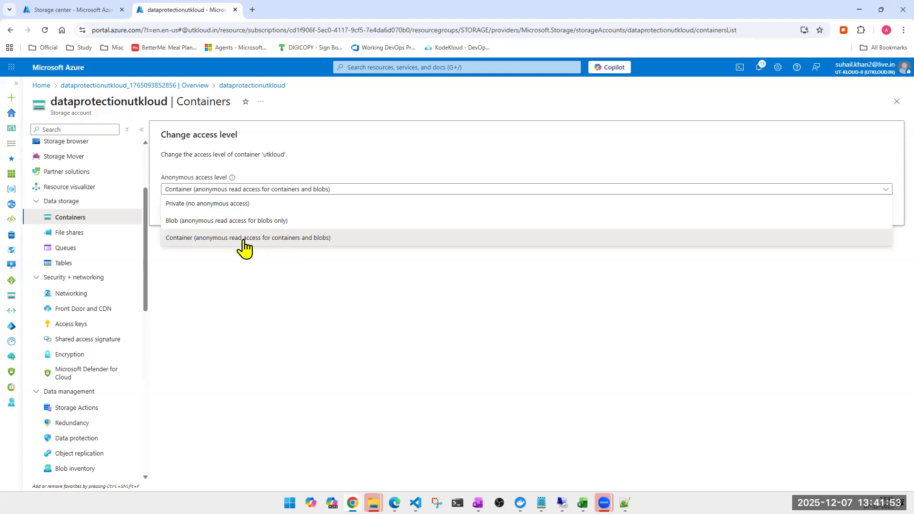
pyautogui.click(193, 222)
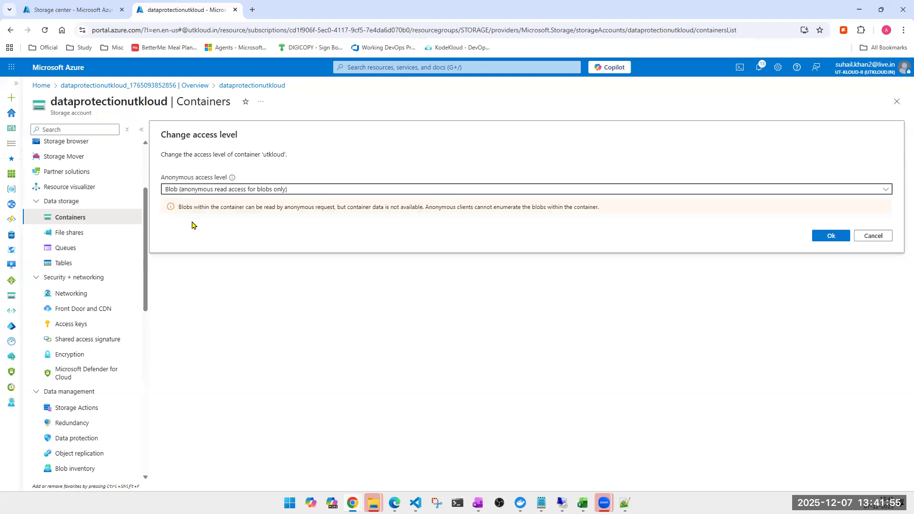
pyautogui.click(831, 236)
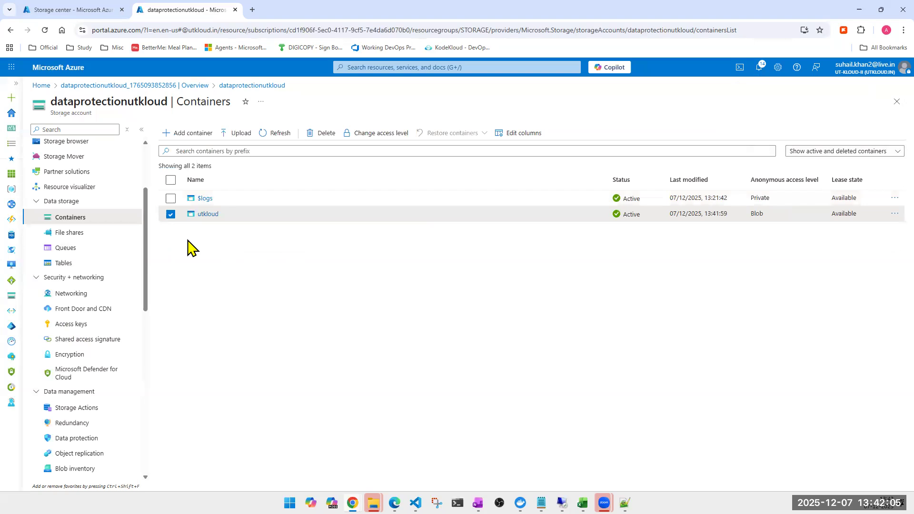
# - Open the utkloud container, view its blob index filter options and cancel the filter
pyautogui.click(205, 214)
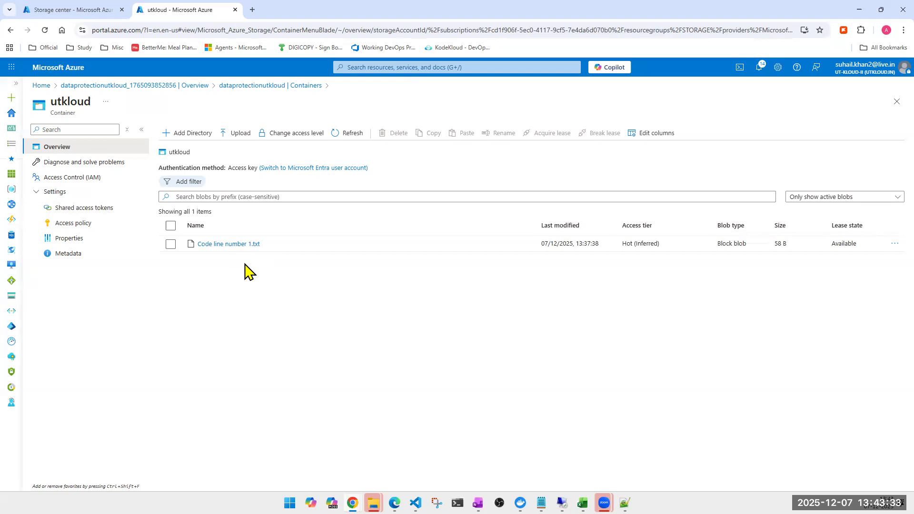
pyautogui.click(187, 182)
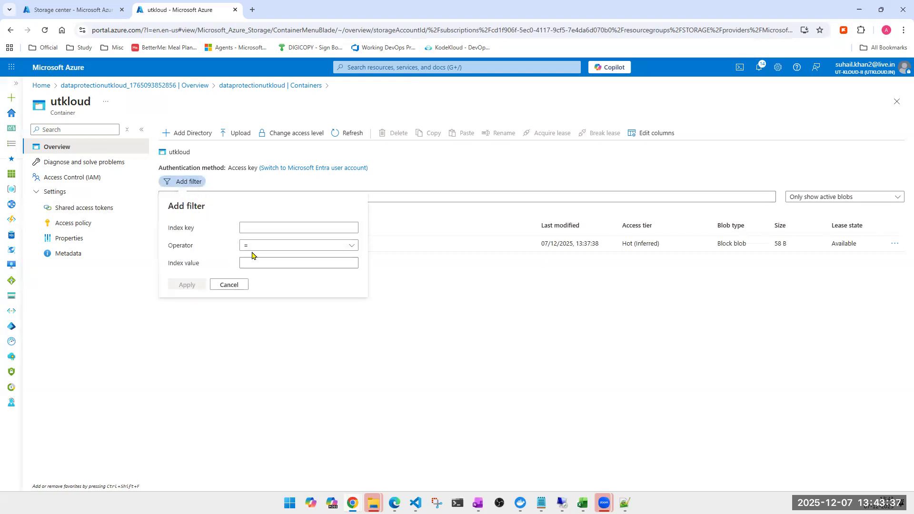
pyautogui.click(233, 286)
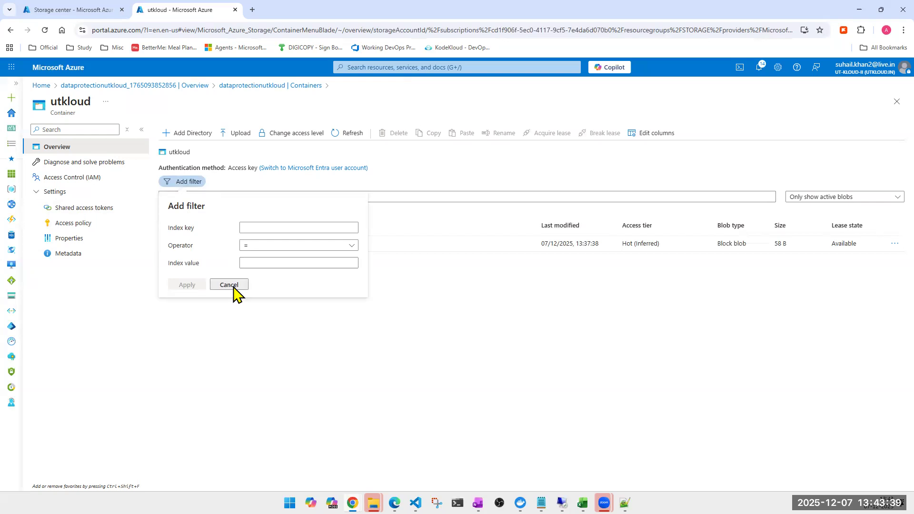
# - Close the utkloud container and compare the storage account's Containers and File shares pages, ending on File shares
pyautogui.click(897, 102)
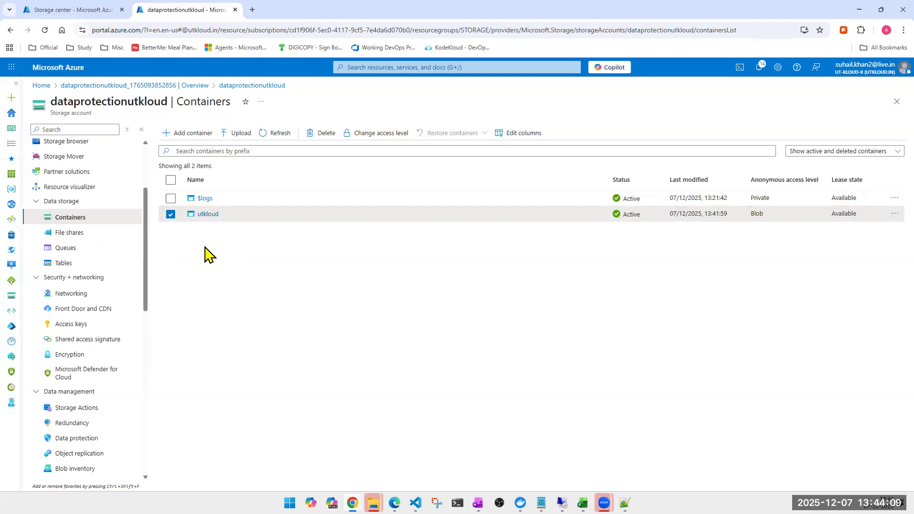
pyautogui.click(89, 241)
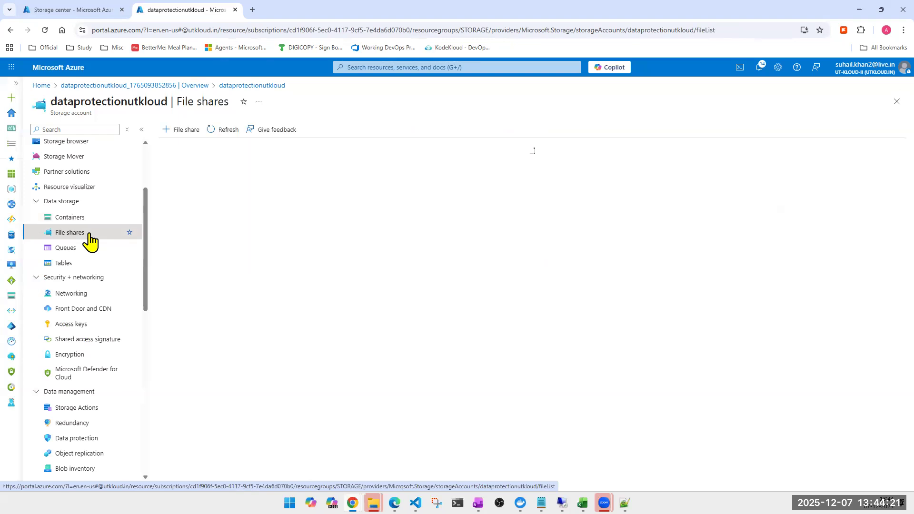
pyautogui.click(60, 221)
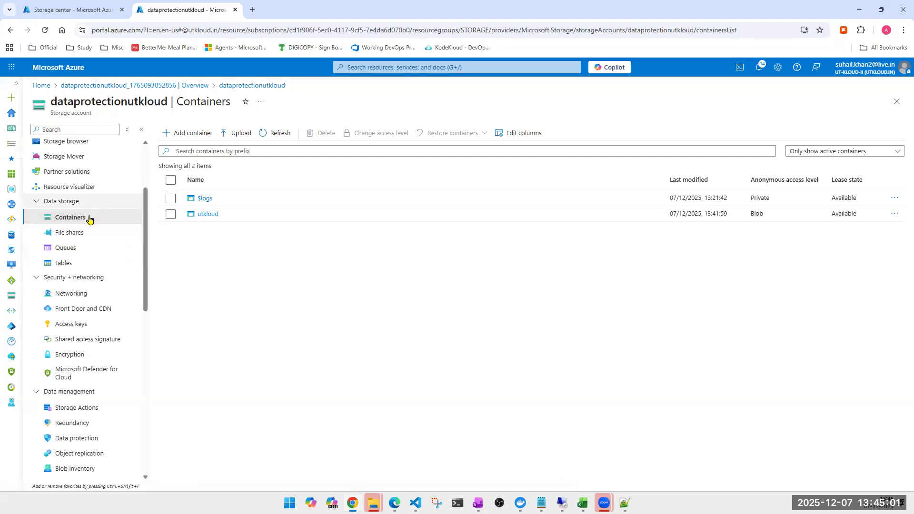
pyautogui.click(69, 235)
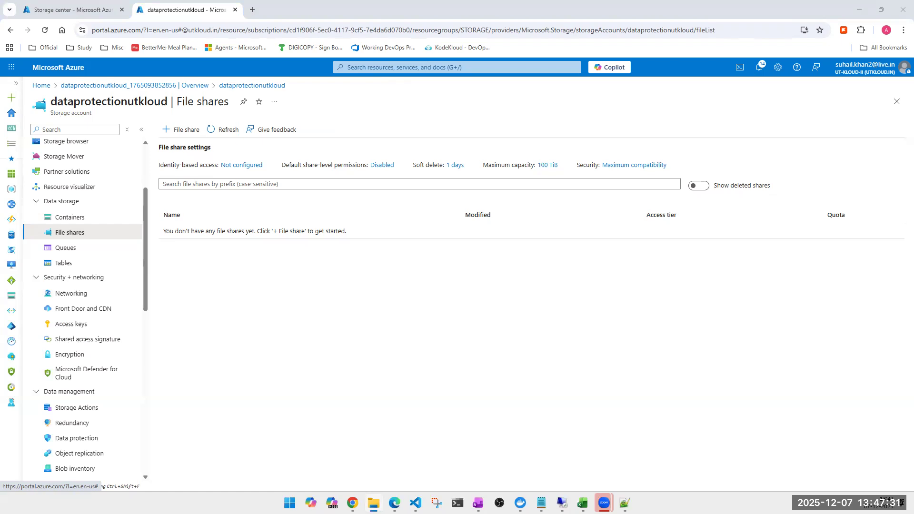
# - Switch to File Explorer and examine the local drives C:, D:, E:, F: and M: listed in This PC
pyautogui.press('super+e')
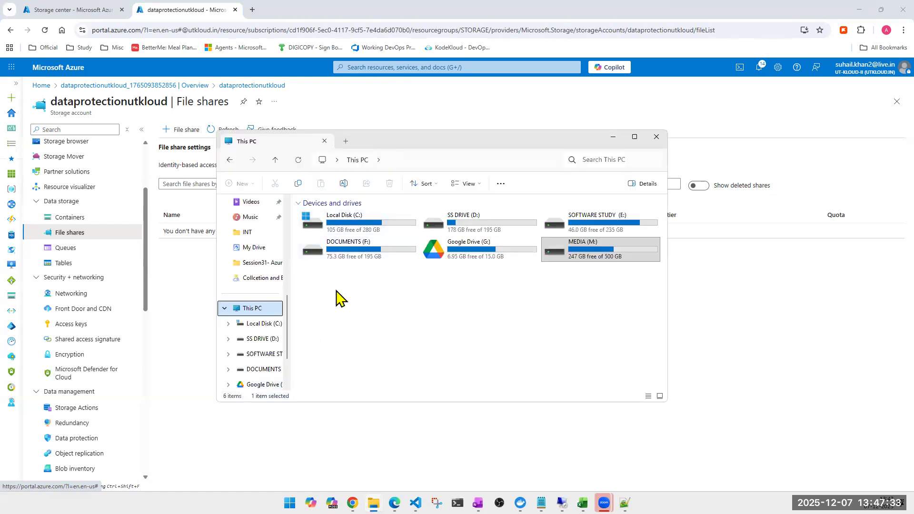
pyautogui.click(357, 229)
pyautogui.click(458, 226)
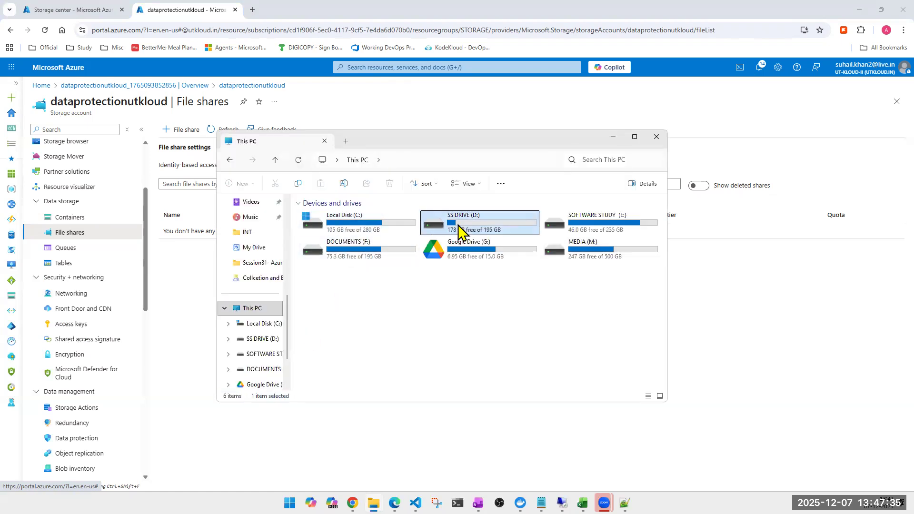
pyautogui.click(581, 230)
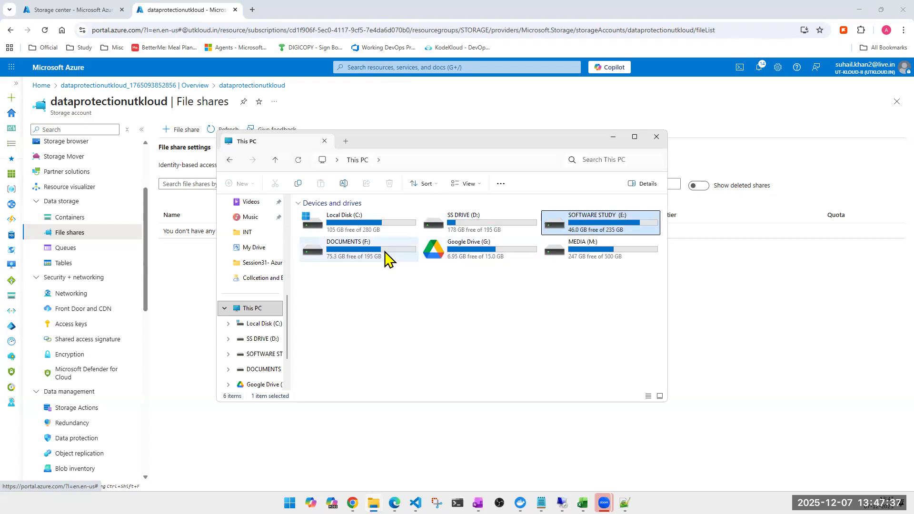
pyautogui.click(341, 252)
pyautogui.click(615, 242)
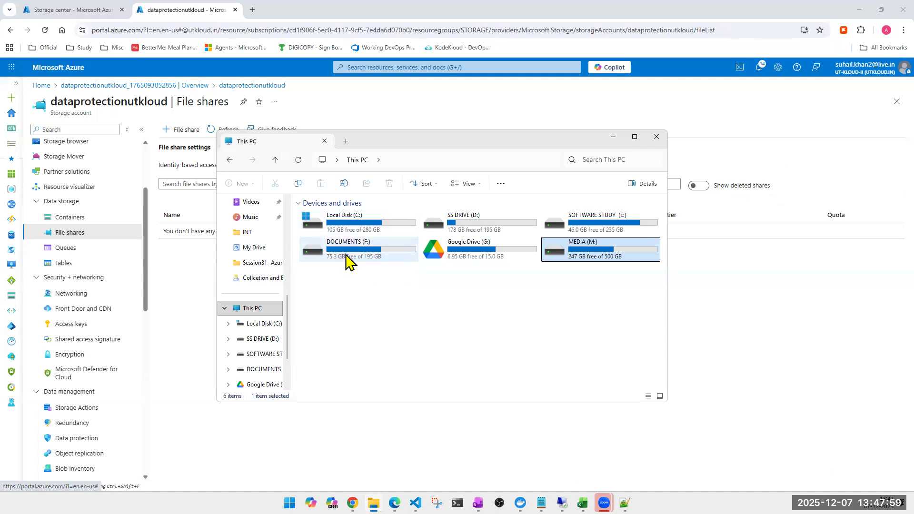
pyautogui.click(595, 223)
pyautogui.click(478, 222)
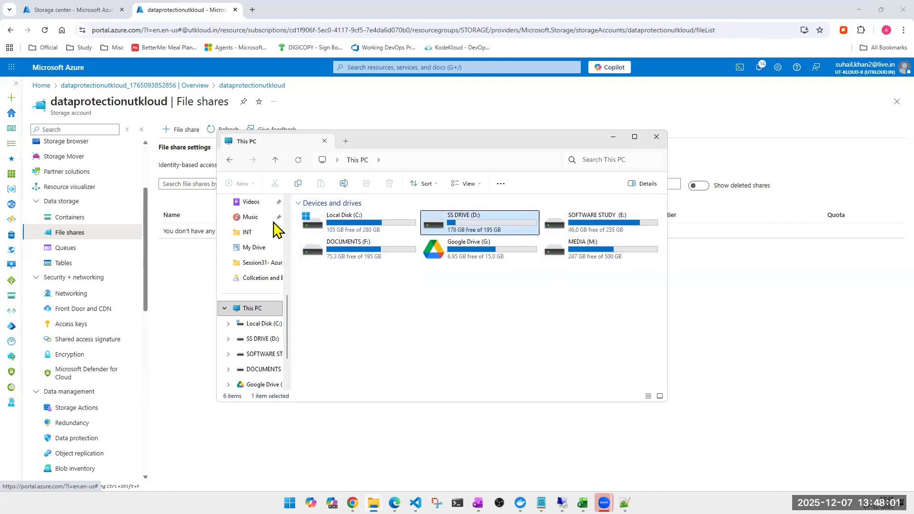
pyautogui.click(333, 230)
pyautogui.click(335, 258)
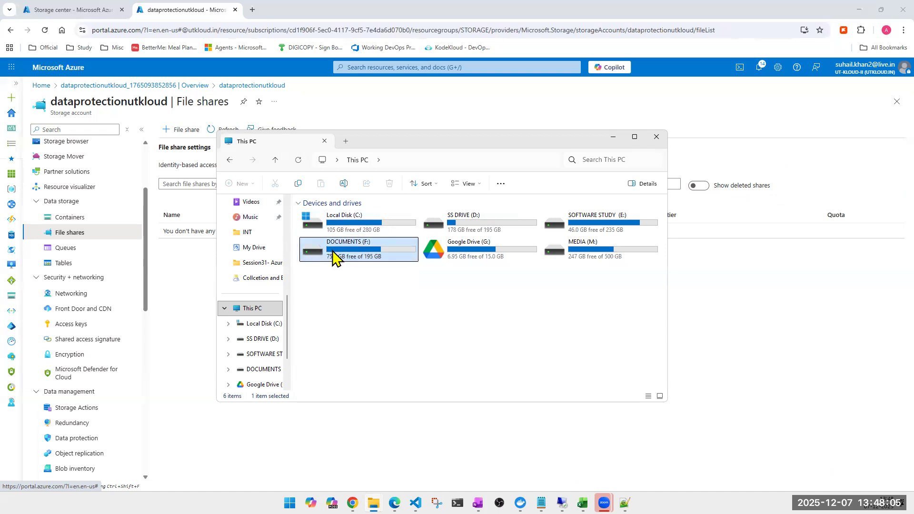
pyautogui.click(495, 313)
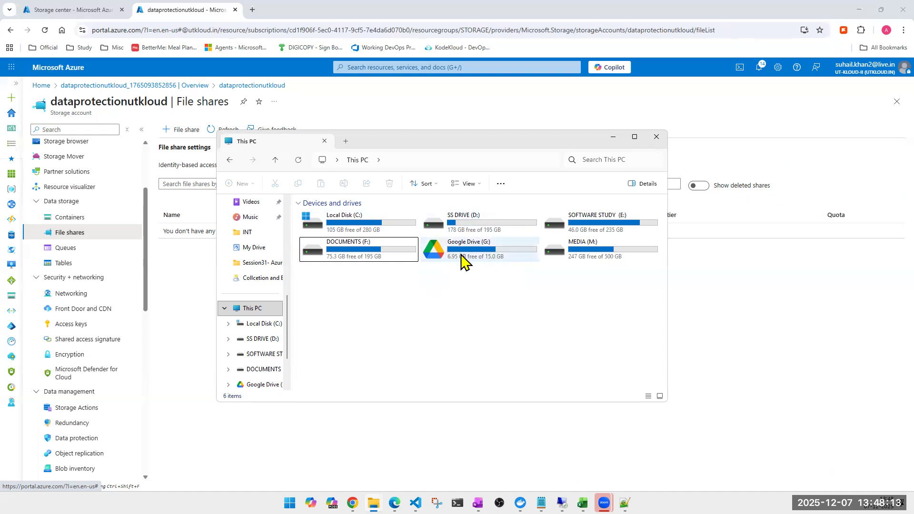
# - View the contents of Google Drive (G:) and its My Drive folder, and return to This PC
pyautogui.doubleClick(479, 260)
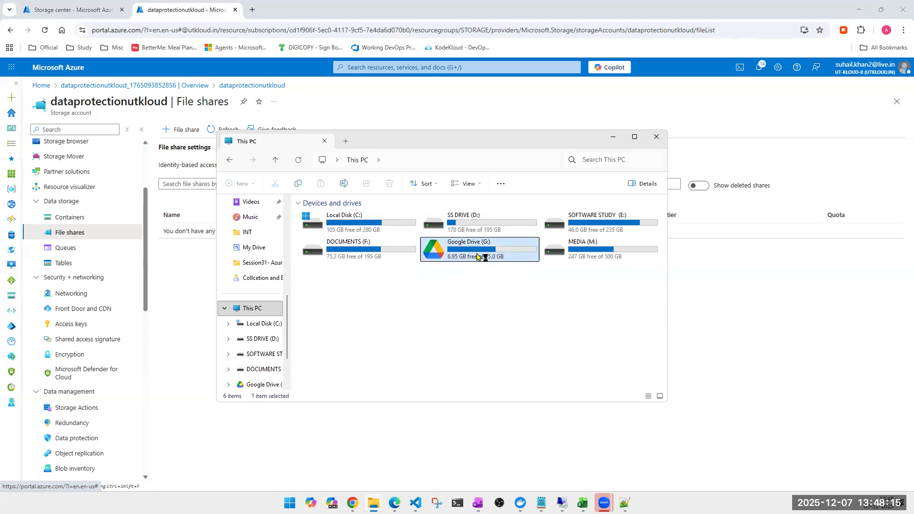
pyautogui.doubleClick(323, 217)
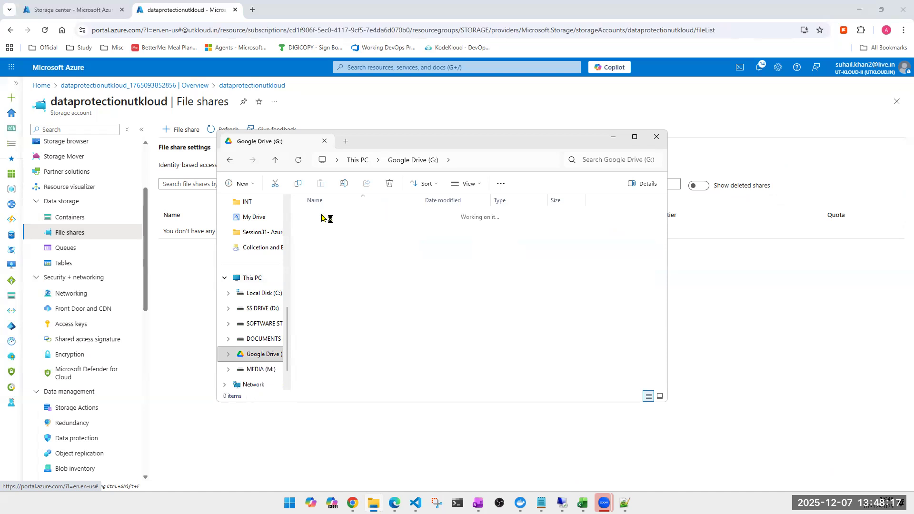
pyautogui.hotkey('alt', 'Left')
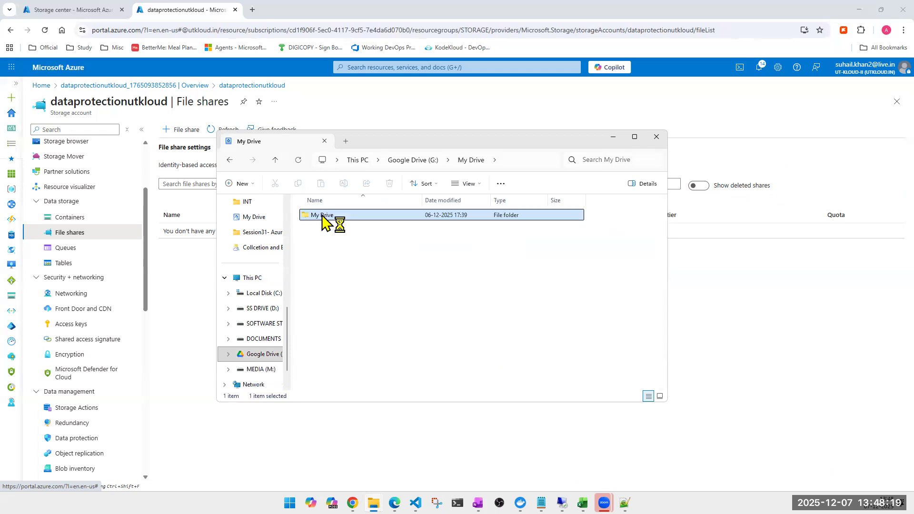
pyautogui.hotkey('alt', 'Left')
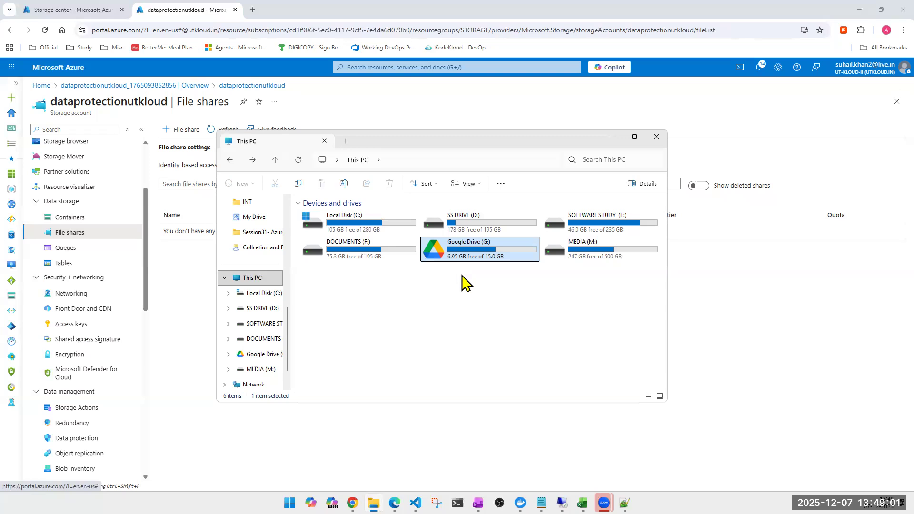
# - Go through the local drives in This PC one by one for comparison with Google Drive (G:)
pyautogui.click(343, 229)
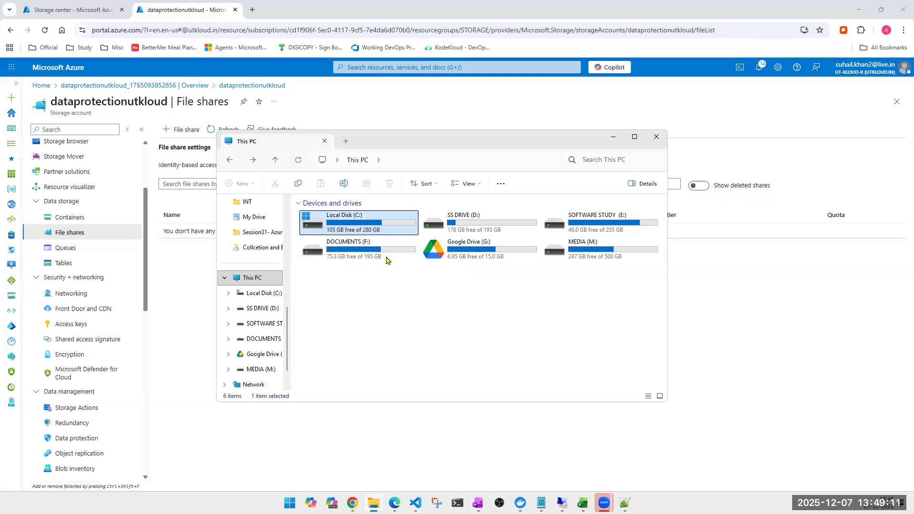
pyautogui.click(488, 224)
pyautogui.click(590, 234)
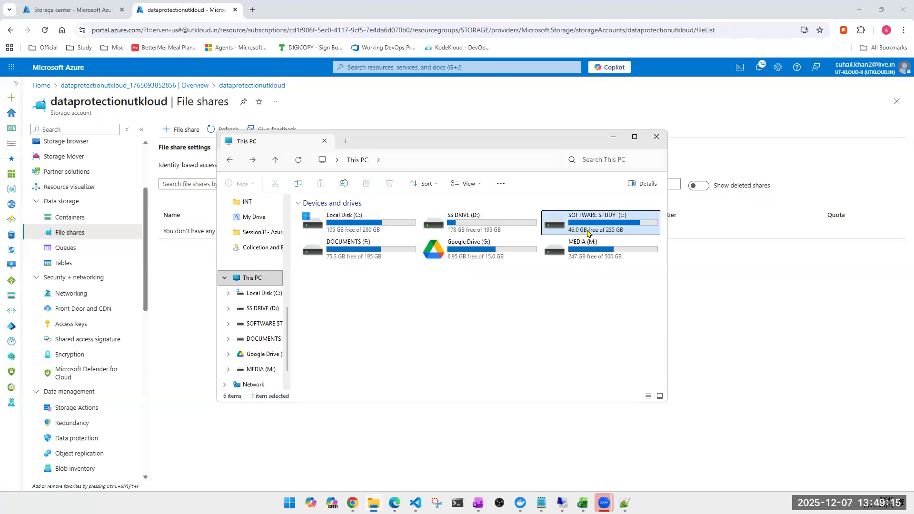
pyautogui.click(591, 253)
pyautogui.click(332, 259)
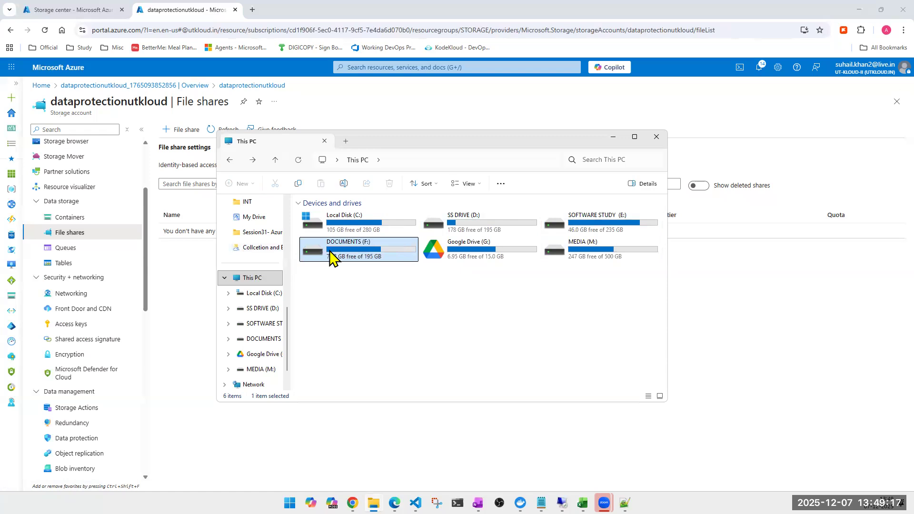
pyautogui.click(474, 260)
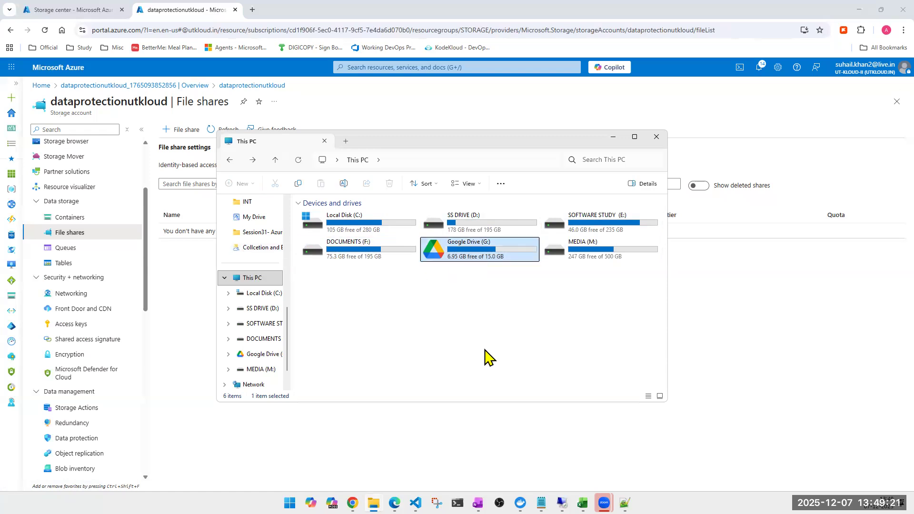
# - View the folders on the MEDIA (M:) drive, return to This PC and close File Explorer
pyautogui.click(605, 257)
pyautogui.doubleClick(604, 257)
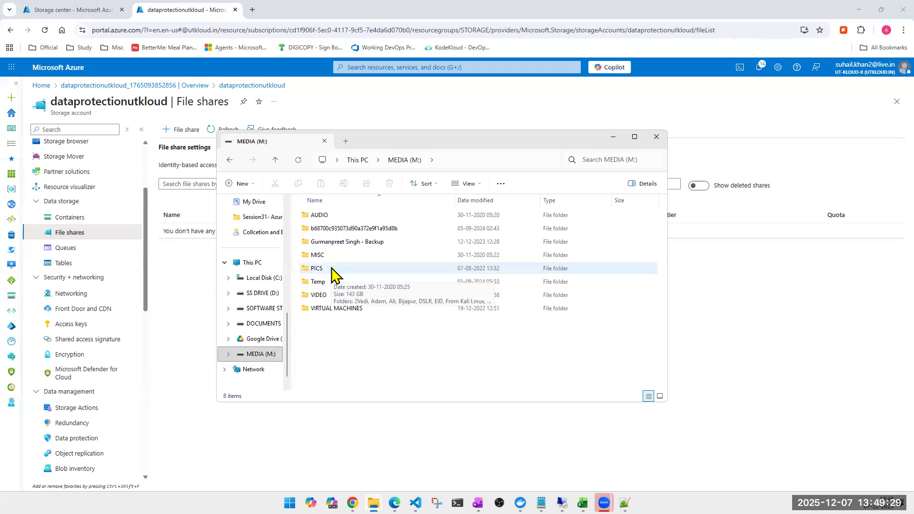
pyautogui.hotkey('alt', 'Left')
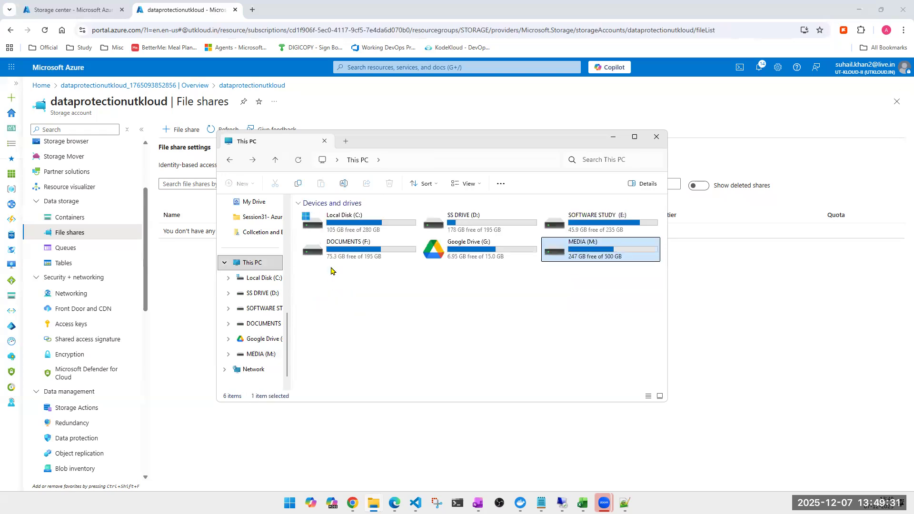
pyautogui.click(493, 309)
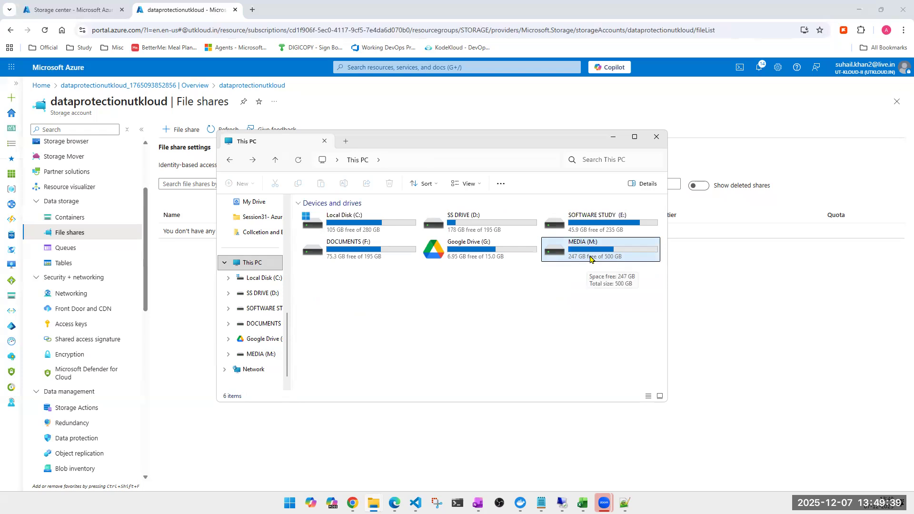
pyautogui.click(460, 255)
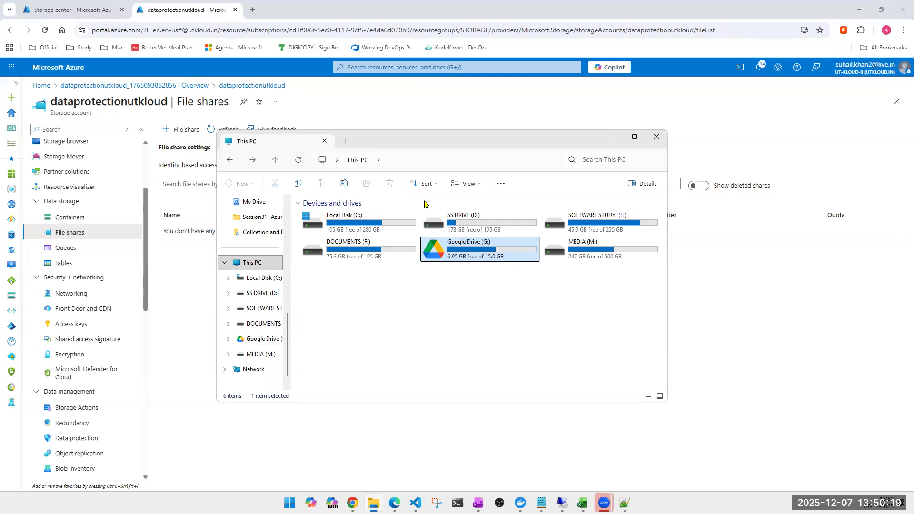
pyautogui.click(656, 137)
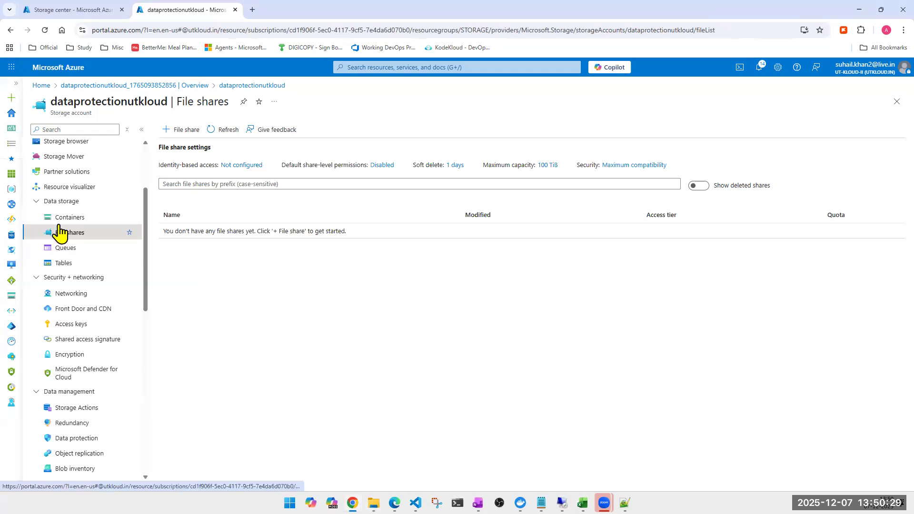
# - Start a new file share named utkloudfileshare with the Transaction optimized access tier
pyautogui.click(182, 134)
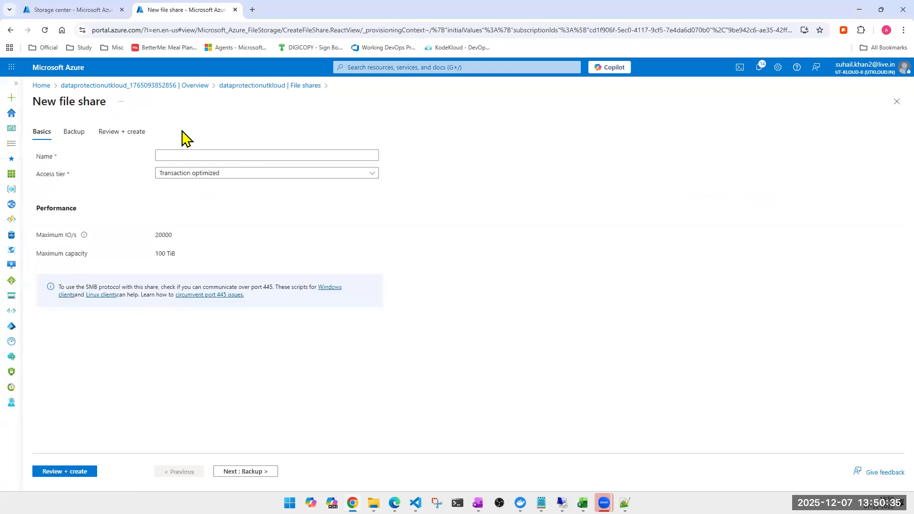
pyautogui.click(197, 158)
pyautogui.click(198, 152)
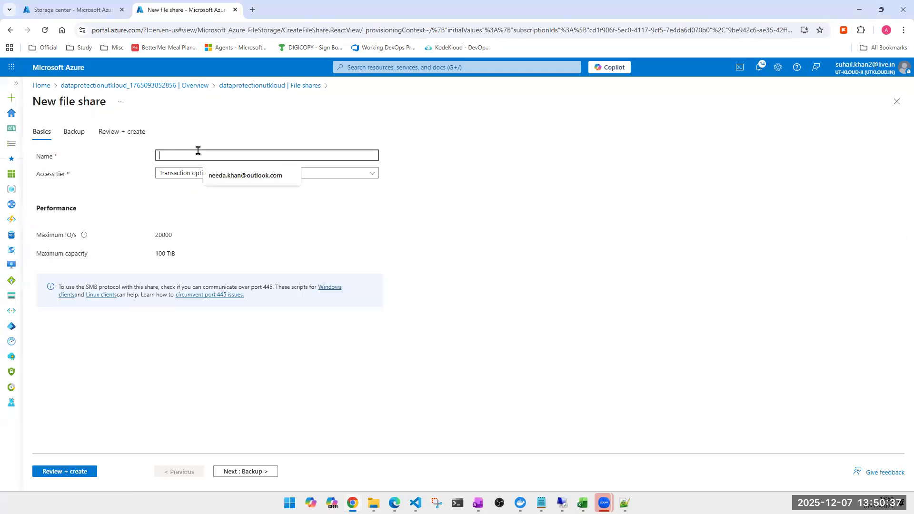
pyautogui.write('oudfileshaere')
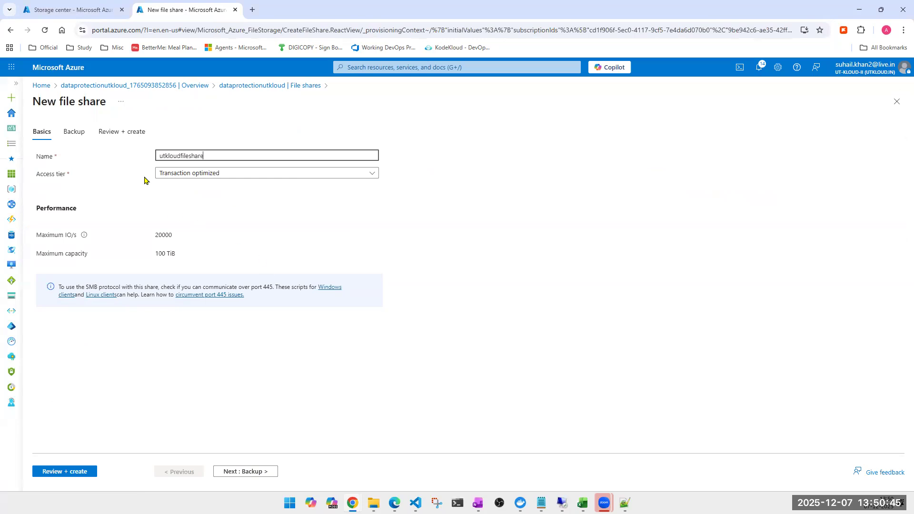
pyautogui.click(205, 174)
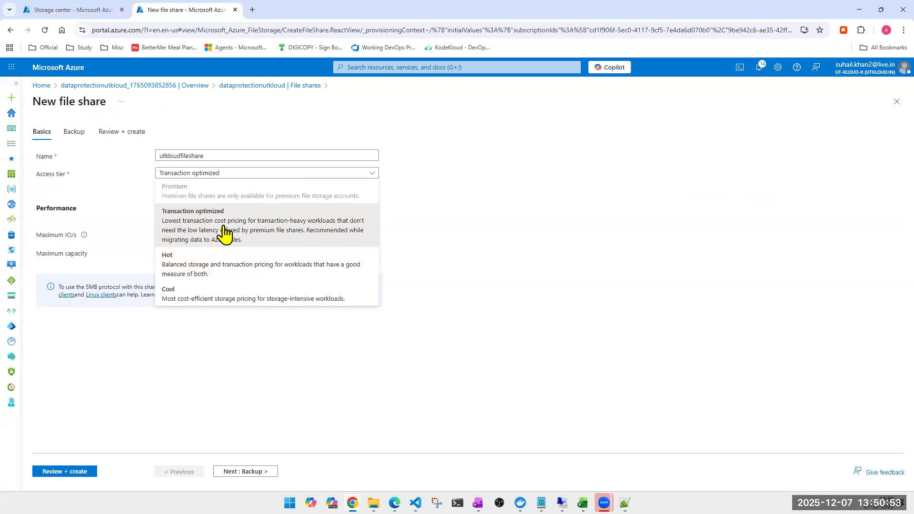
pyautogui.click(261, 233)
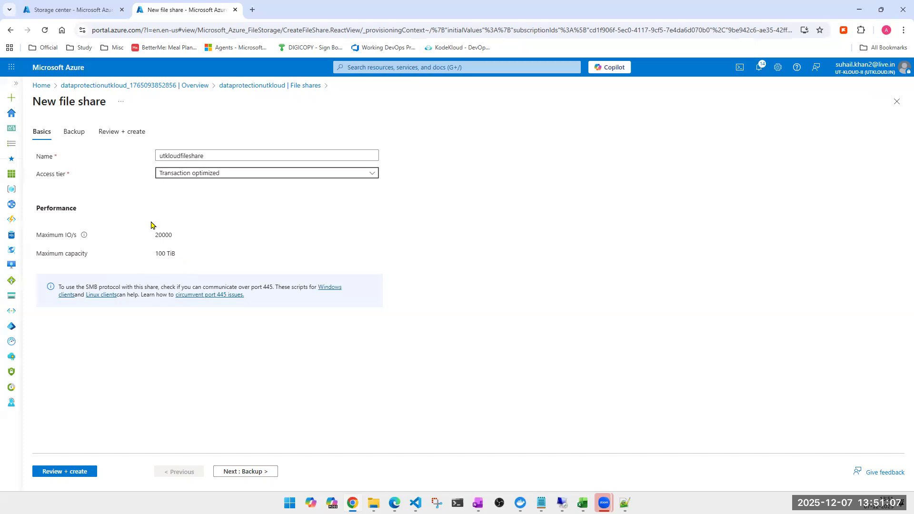
# - Disable backup for the new file share and create it
pyautogui.click(251, 471)
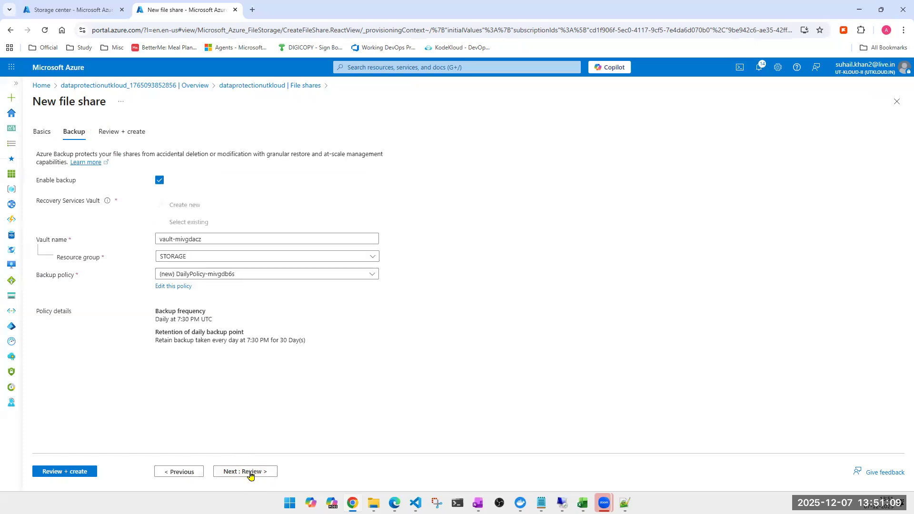
pyautogui.click(160, 181)
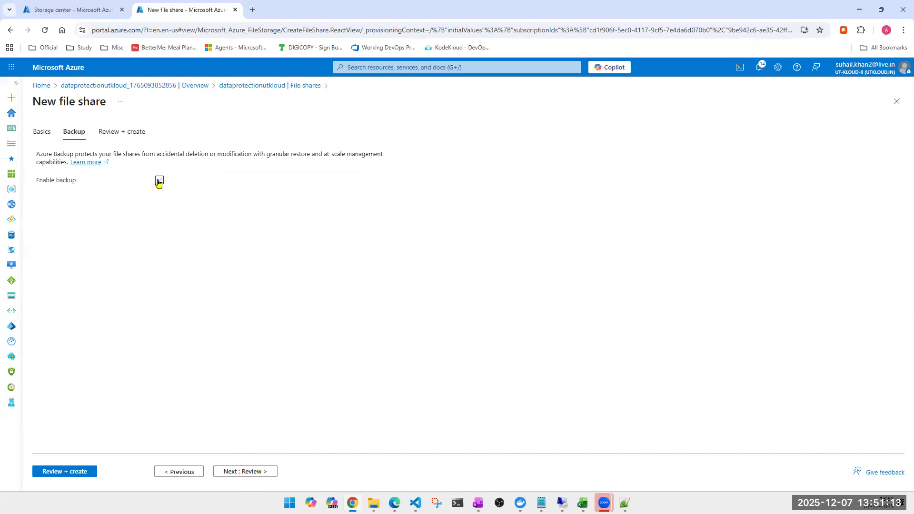
pyautogui.click(235, 472)
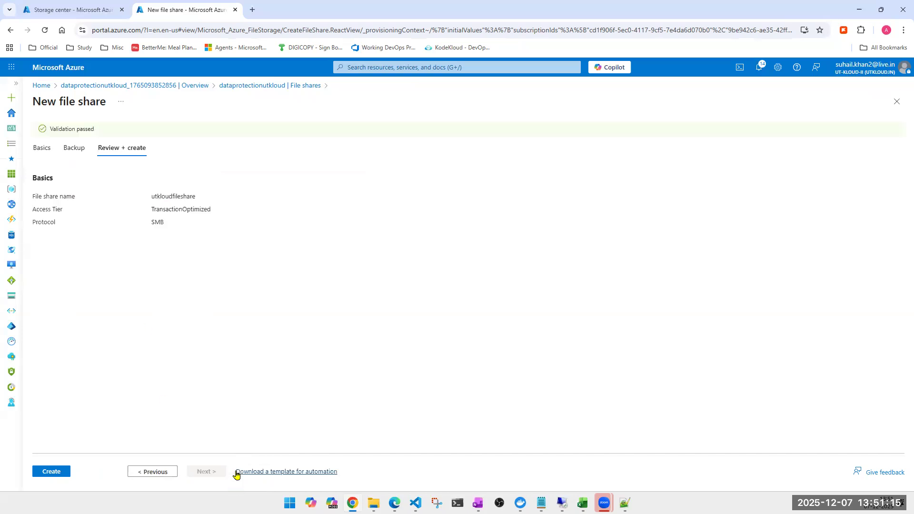
pyautogui.click(49, 472)
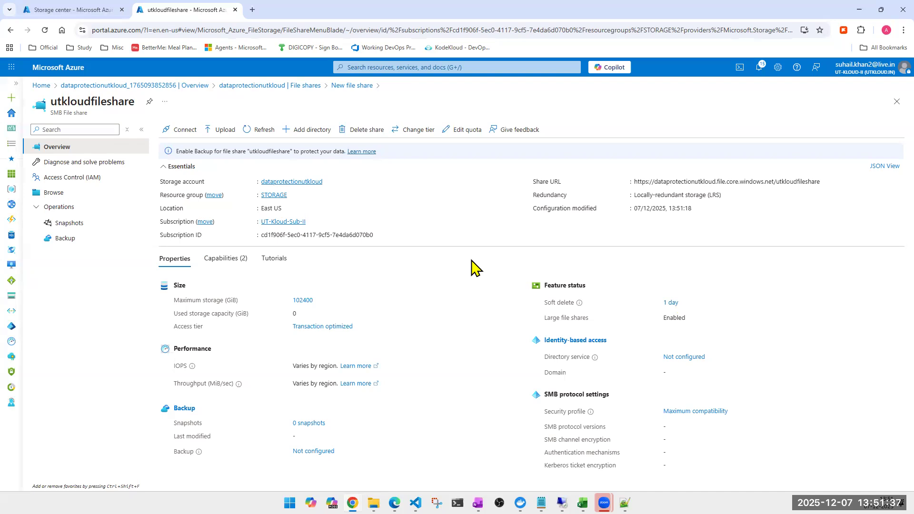
# - Set the quota of the utkloudfileshare file share to 5 GiB
pyautogui.click(461, 130)
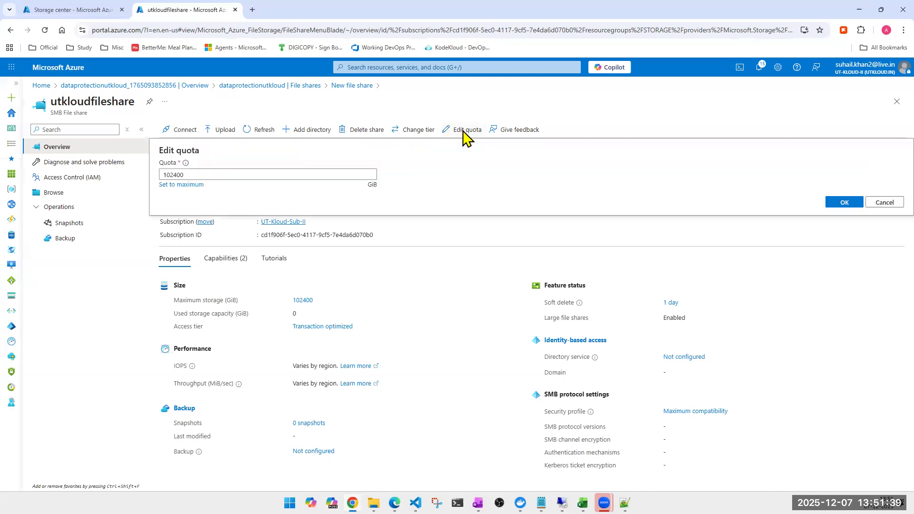
pyautogui.doubleClick(277, 175)
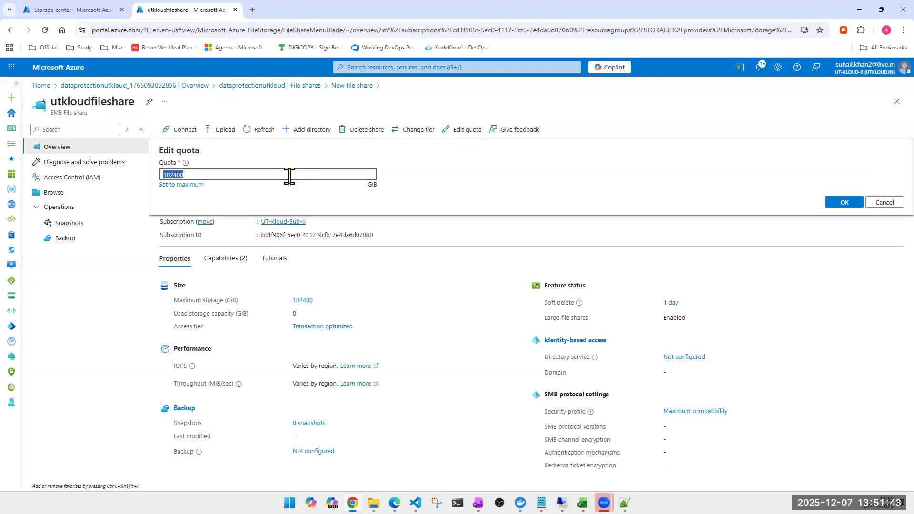
pyautogui.click(289, 176)
pyautogui.write('5')
pyautogui.click(845, 203)
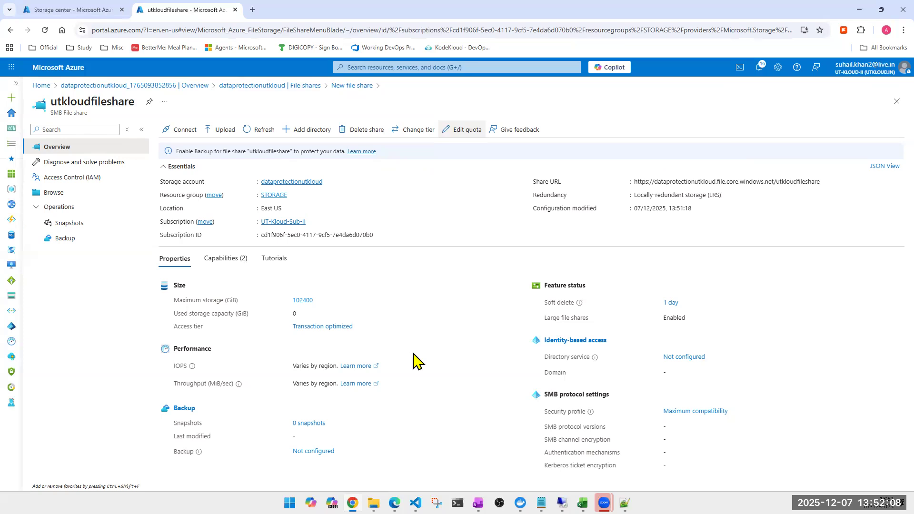
# - In the file share's browse view, choose Code line number 1.txt and lifecycle-mgmt.jpeg from the Desktop for upload
pyautogui.click(51, 195)
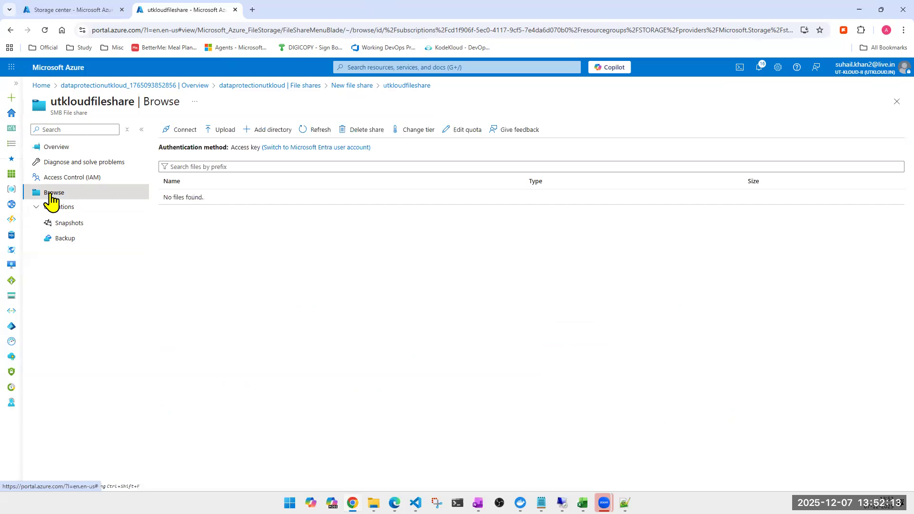
pyautogui.click(221, 134)
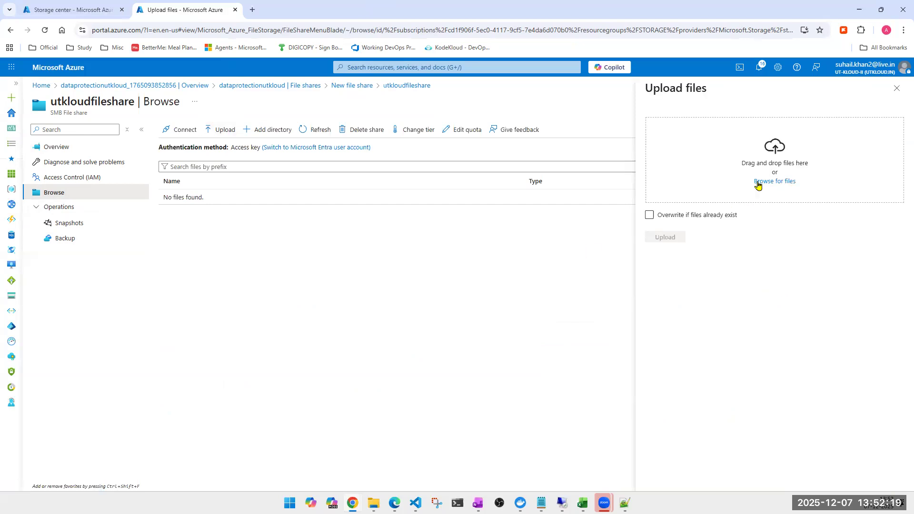
pyautogui.click(775, 182)
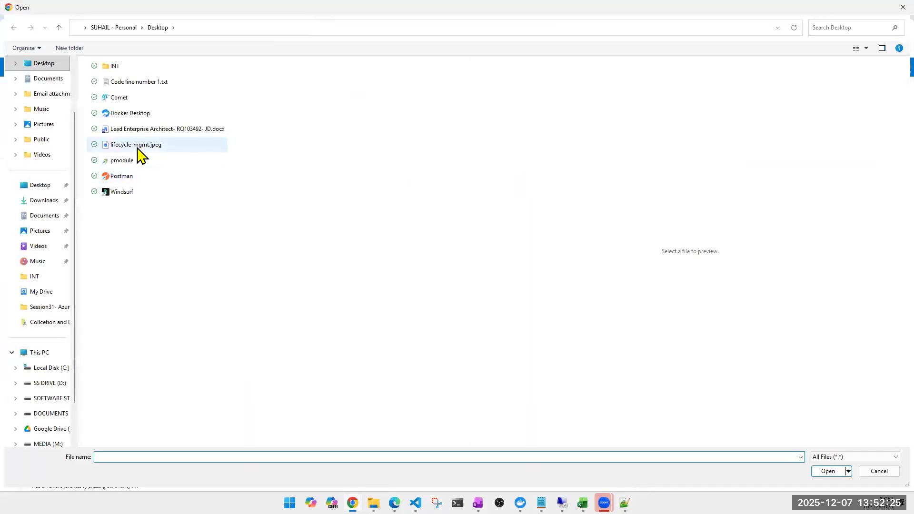
pyautogui.click(138, 146)
pyautogui.keyDown('ctrl'); pyautogui.click(135, 83); pyautogui.keyUp('ctrl')
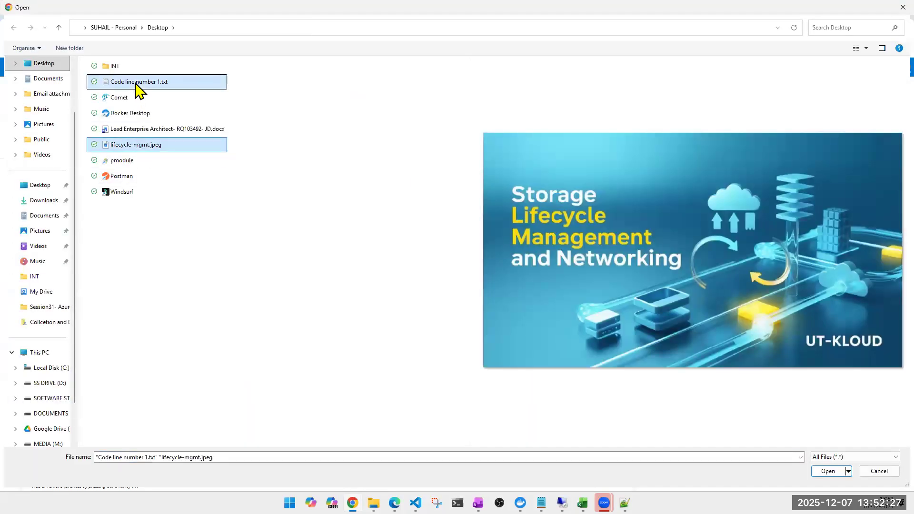
pyautogui.press('Return')
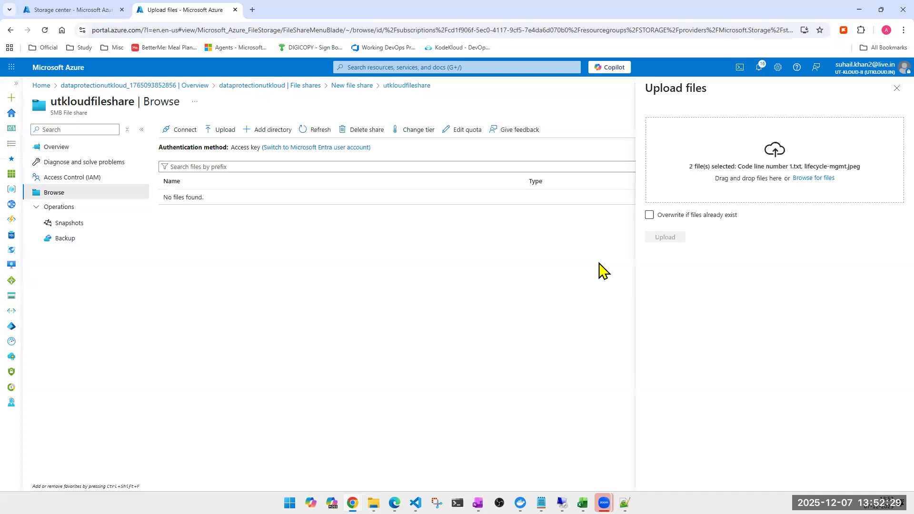
# - Upload the two chosen files with overwriting of existing files enabled, and close the upload pane
pyautogui.click(650, 215)
pyautogui.click(664, 238)
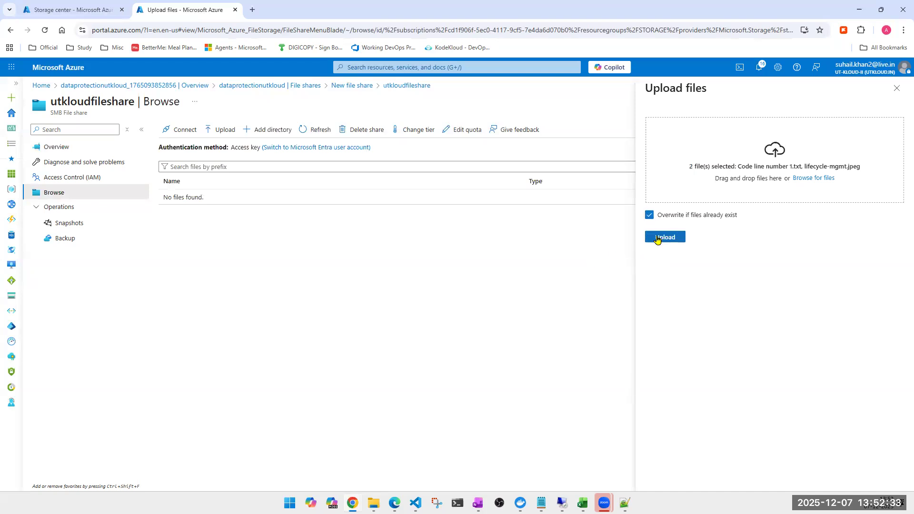
pyautogui.click(661, 240)
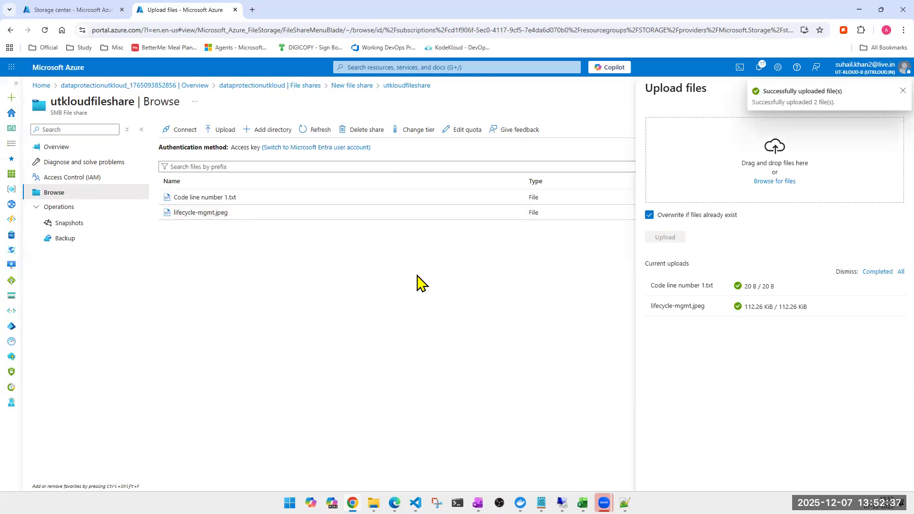
pyautogui.click(901, 92)
pyautogui.click(900, 91)
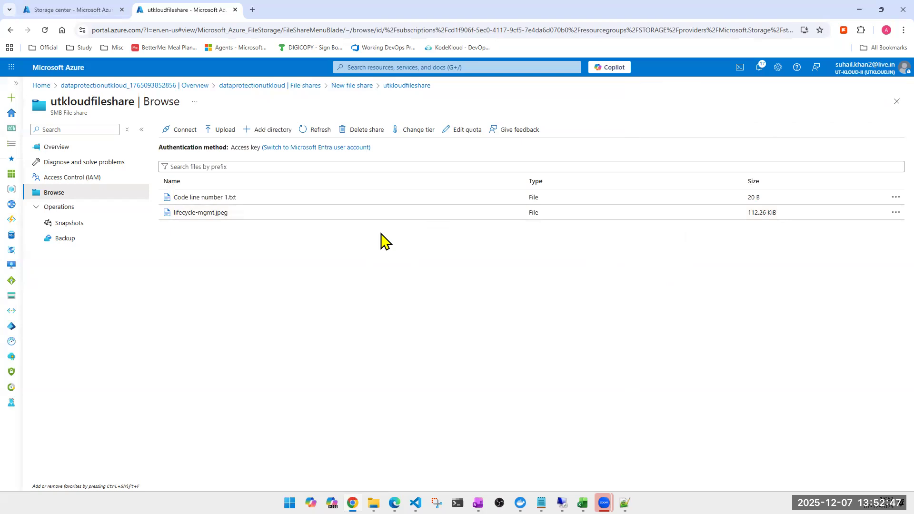
# - Open the share's connection instructions, look through the macOS and Linux variants and return to the Windows one
pyautogui.click(179, 131)
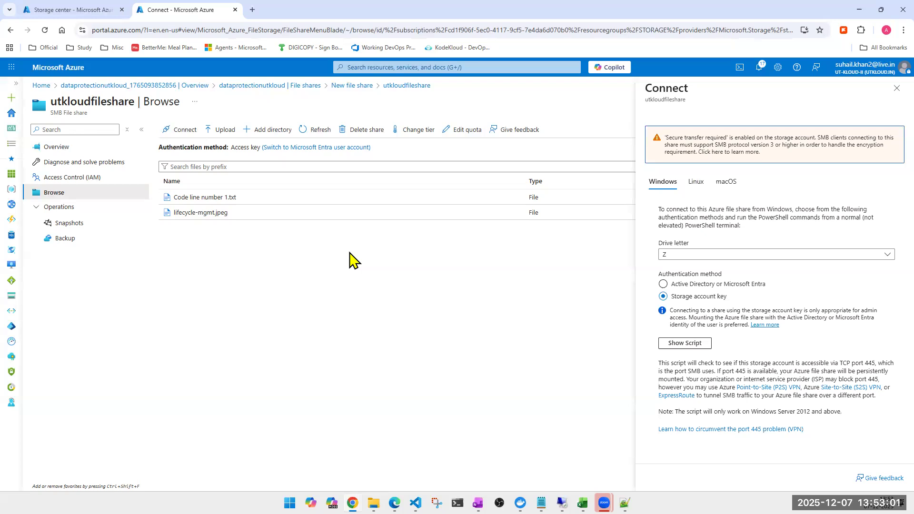
pyautogui.click(721, 181)
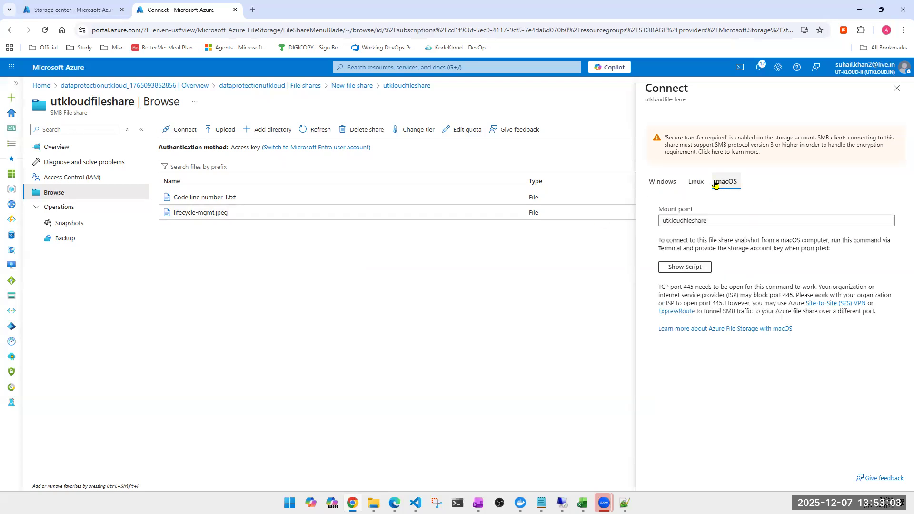
pyautogui.click(704, 186)
pyautogui.click(666, 183)
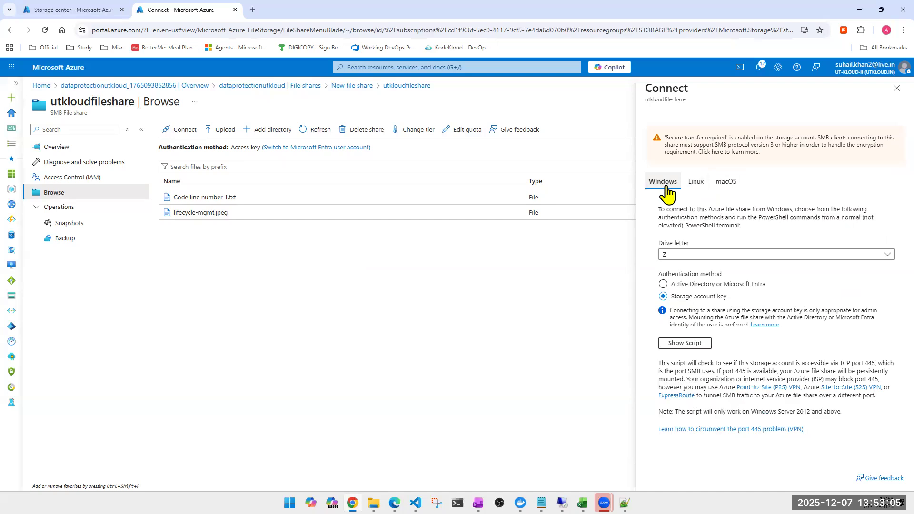
# - Switch to the Remote Desktop session, close its Edge window and show the drives in This PC
pyautogui.click(562, 503)
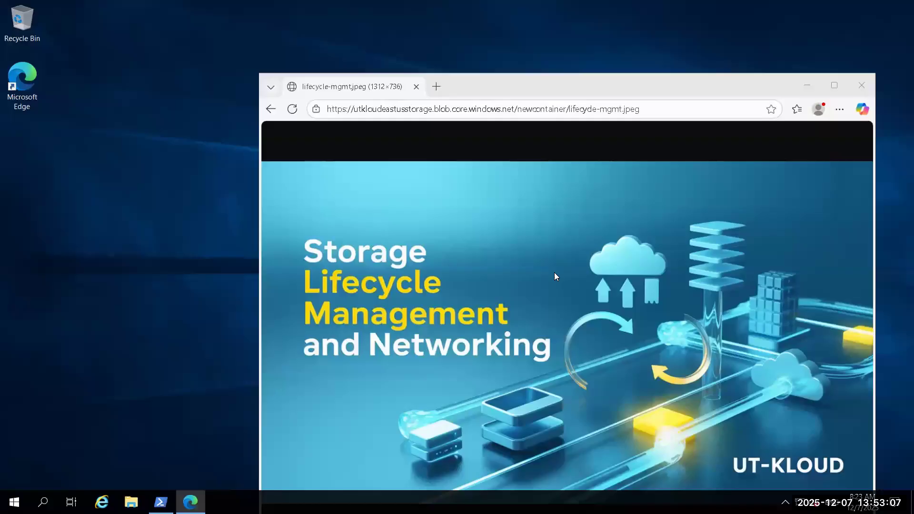
pyautogui.click(865, 86)
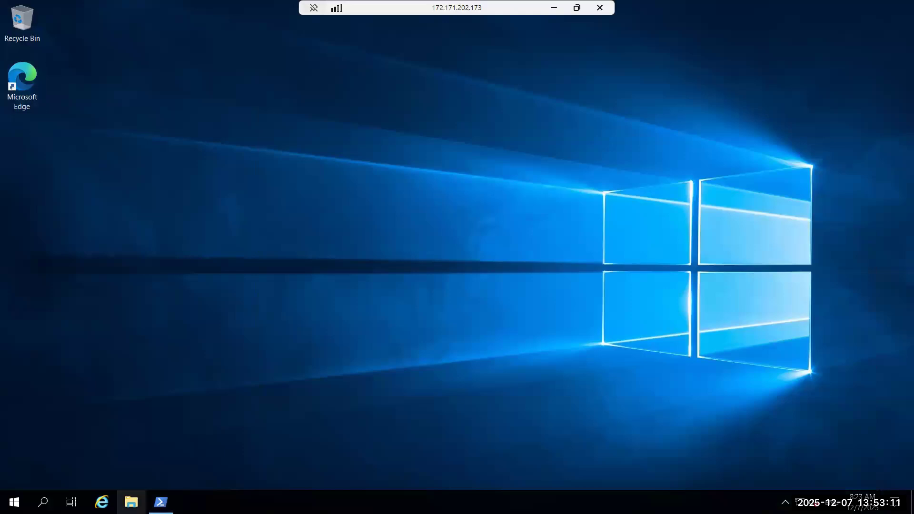
pyautogui.click(131, 503)
pyautogui.click(164, 218)
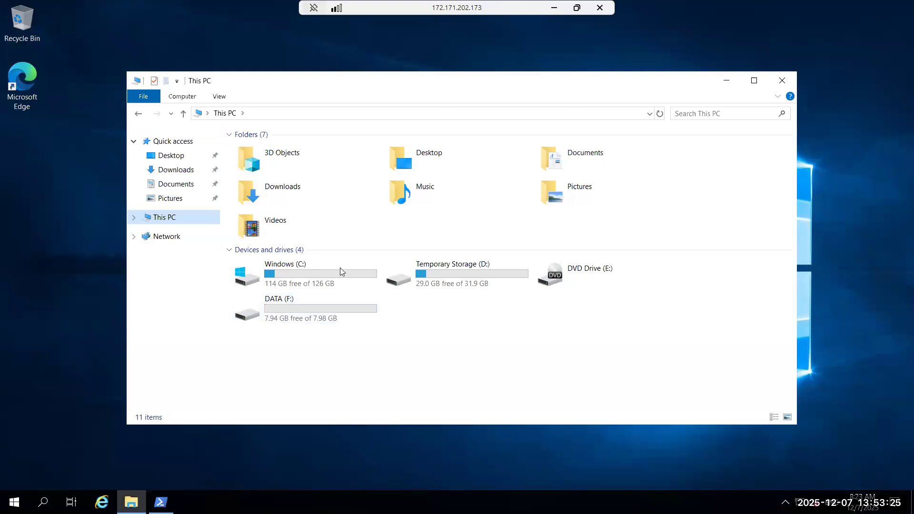
# - Rename the DATA (F:) drive on the remote machine to LOCAL
pyautogui.click(323, 284)
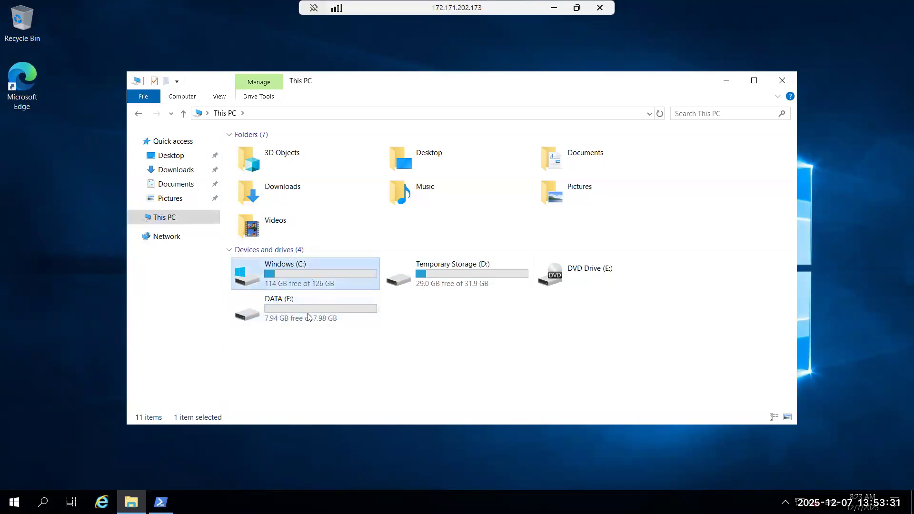
pyautogui.click(280, 303)
pyautogui.rightClick(279, 303)
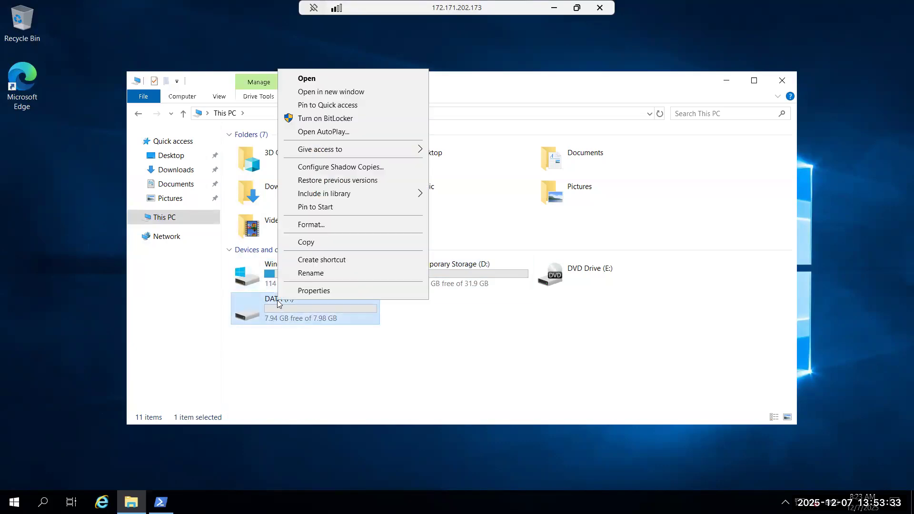
pyautogui.click(308, 274)
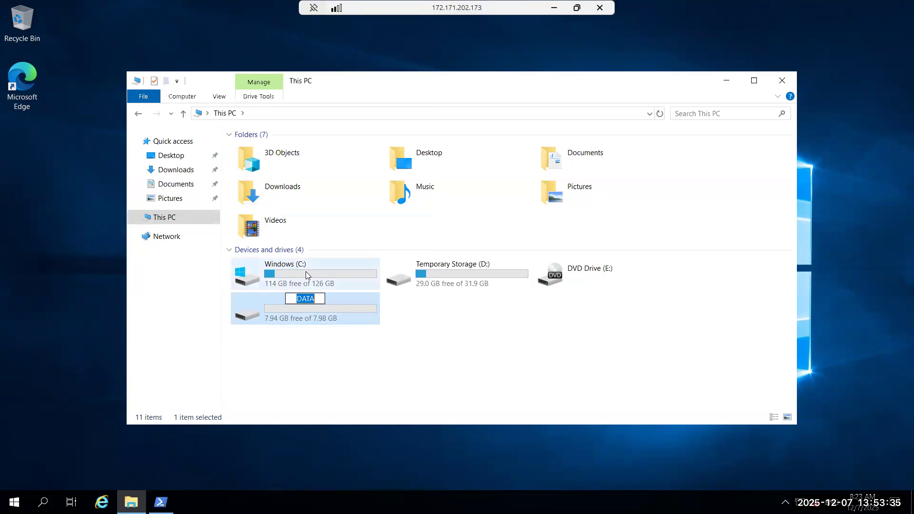
pyautogui.press('BackSpace')
pyautogui.write('LOCAL')
pyautogui.press('Return')
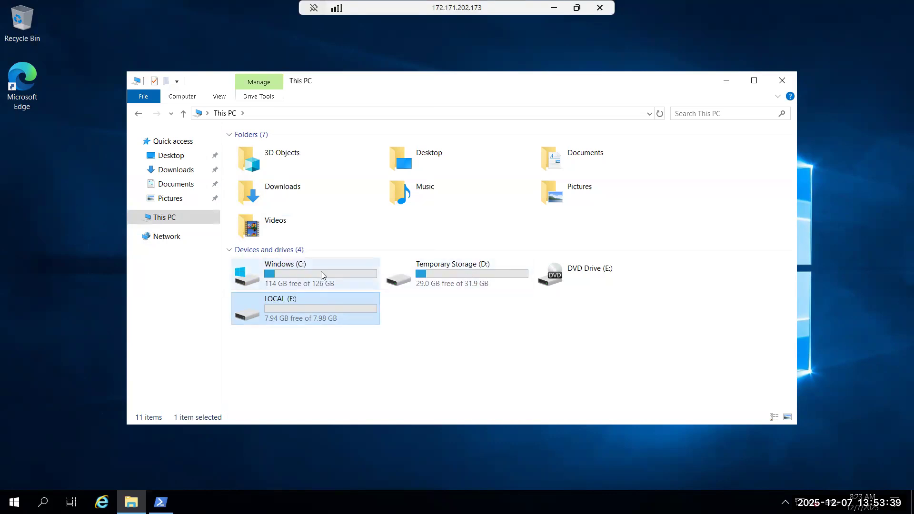
# - Take the Remote Desktop session out of full screen, reposition its window and return to the Azure portal
pyautogui.click(577, 8)
pyautogui.moveTo(601, 258); pyautogui.dragTo(252, 102)
pyautogui.click(764, 99)
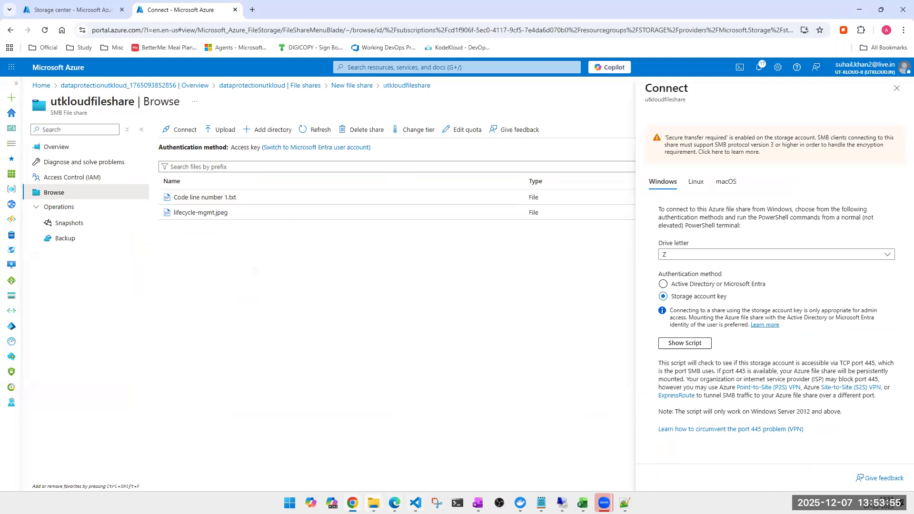
# - View the drives in This PC on the local computer, including Google Drive (G:), and close File Explorer
pyautogui.moveTo(373, 503)
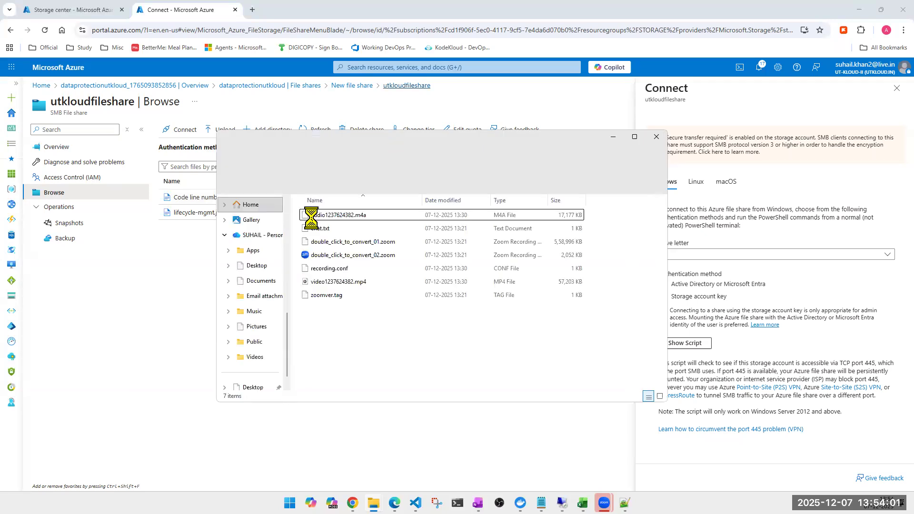
pyautogui.click(247, 263)
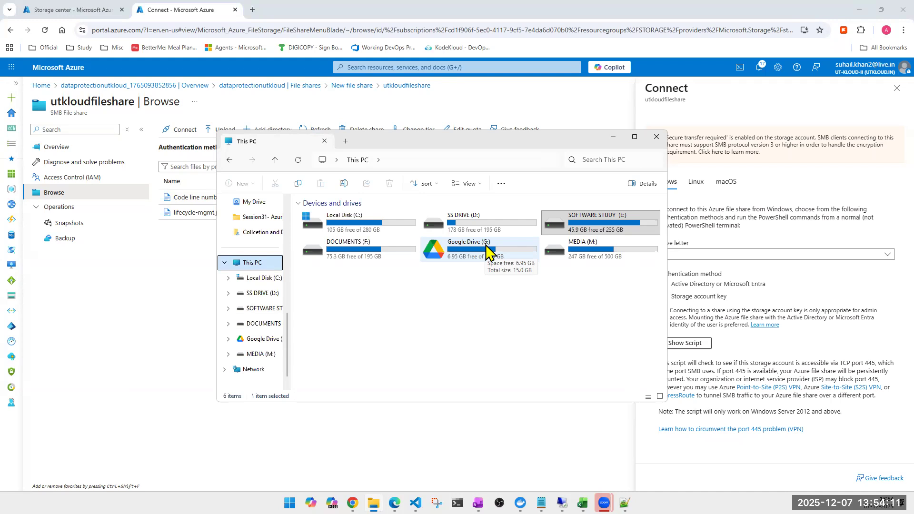
pyautogui.click(657, 138)
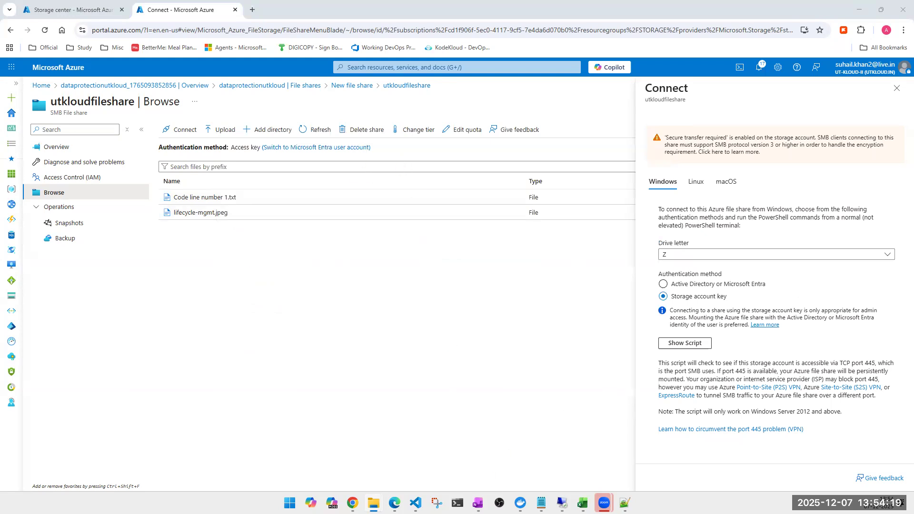
# - Bring back the Remote Desktop window and narrow it so its drives show beside the portal's Connect pane
pyautogui.click(562, 503)
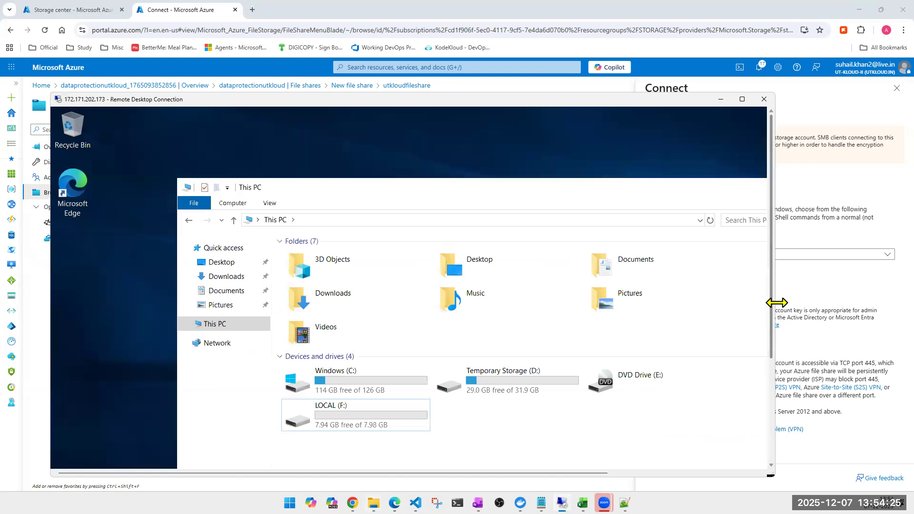
pyautogui.moveTo(777, 303); pyautogui.dragTo(448, 305)
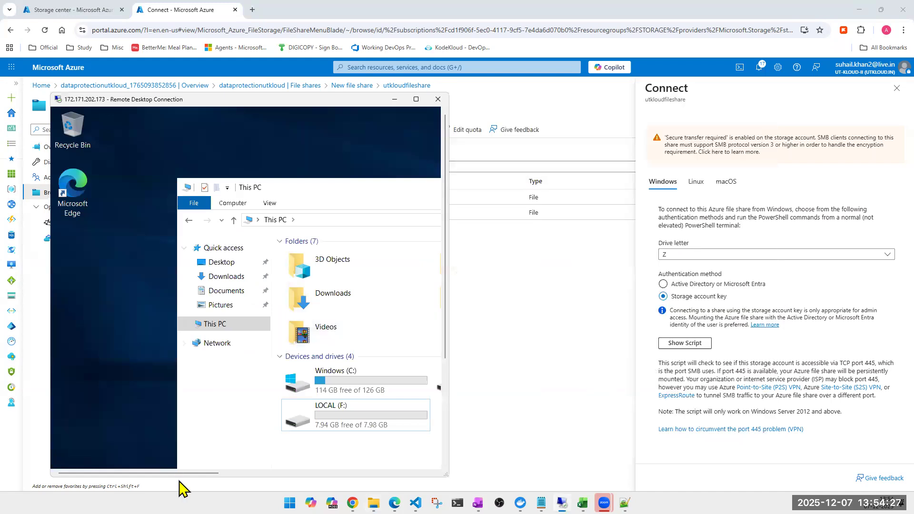
pyautogui.moveTo(187, 482); pyautogui.dragTo(265, 482)
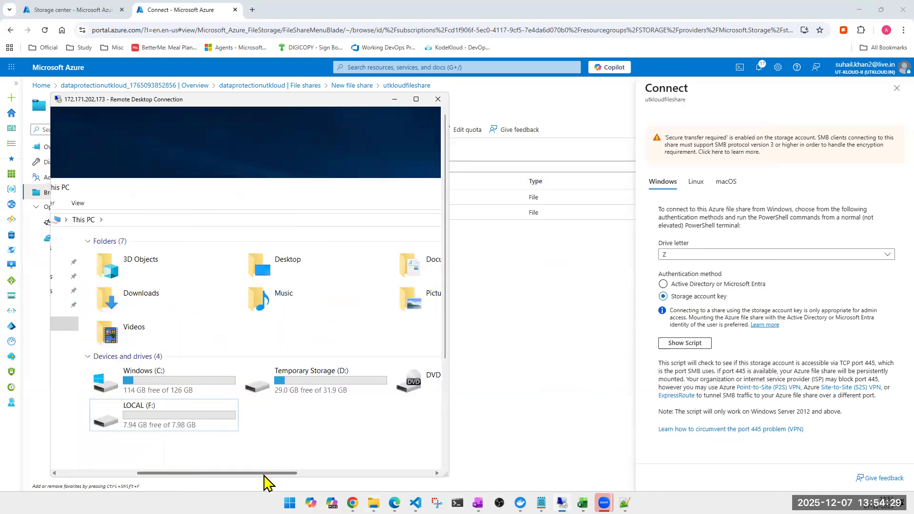
# - Choose F as the drive letter for the Windows connection to the file share
pyautogui.click(712, 260)
pyautogui.click(711, 255)
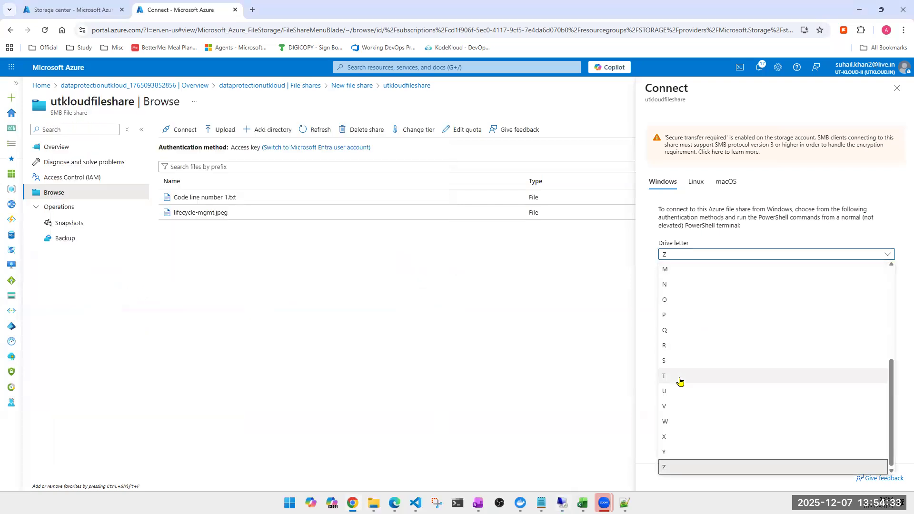
pyautogui.scroll(3, 681, 371)
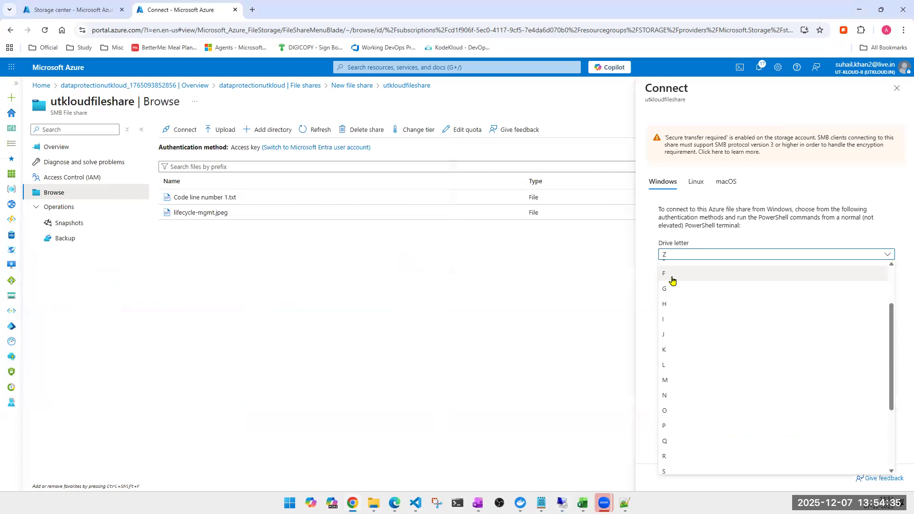
pyautogui.click(672, 274)
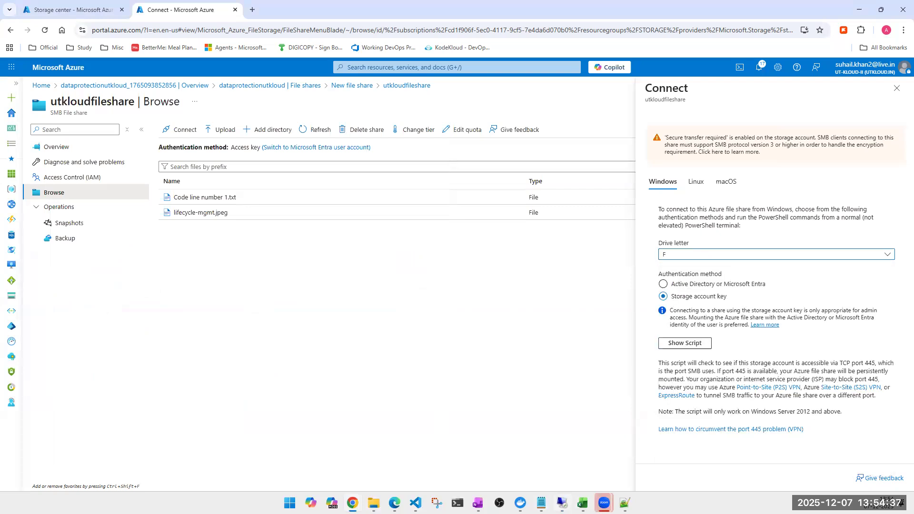
# - Check which drive letters the remote machine uses and set the connection's drive letter to A
pyautogui.moveTo(562, 503)
pyautogui.click(560, 458)
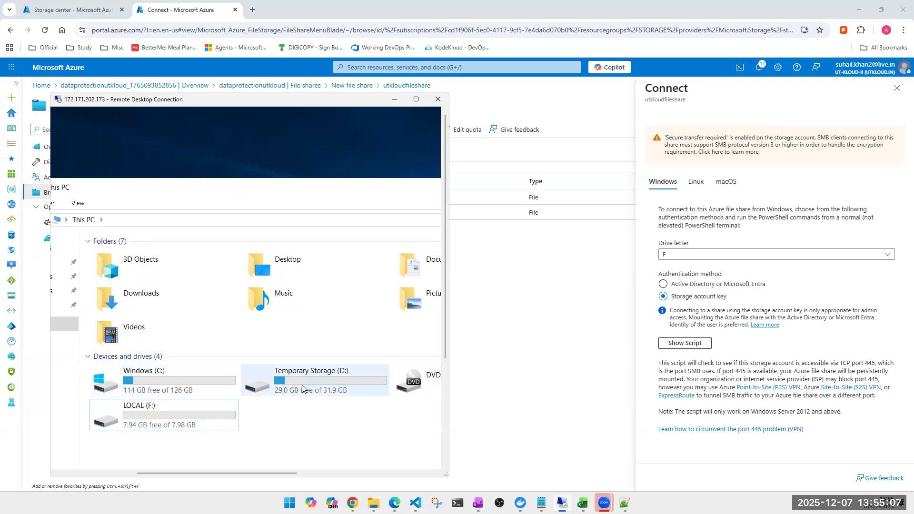
pyautogui.click(699, 253)
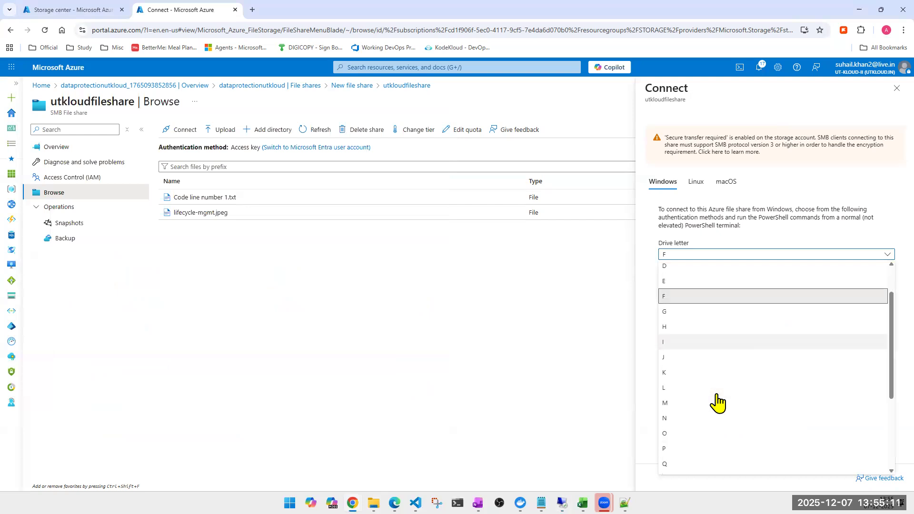
pyautogui.click(675, 270)
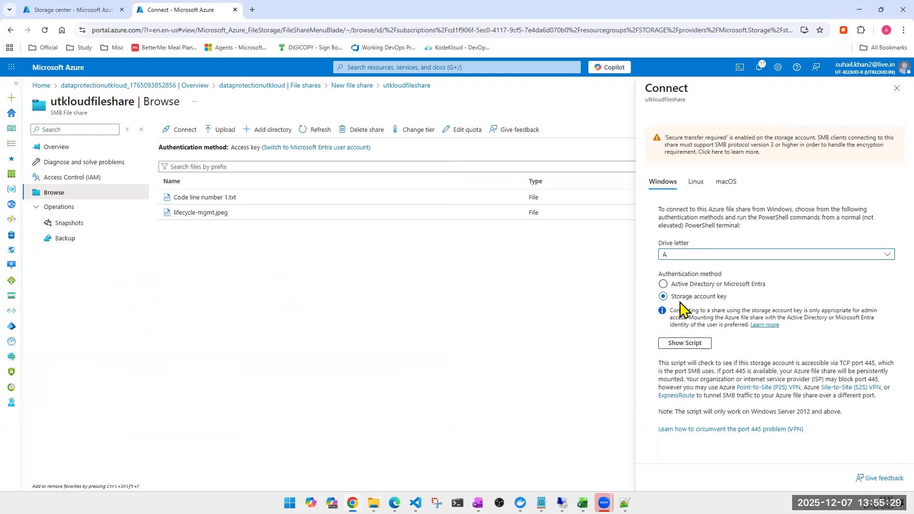
pyautogui.doubleClick(741, 371)
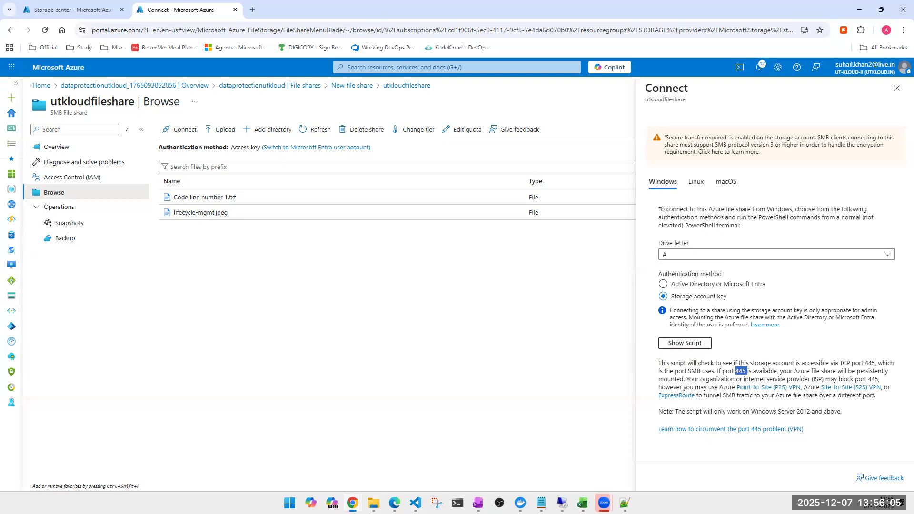
# - Show the Windows connection script for drive A with storage account key authentication and copy it
pyautogui.moveTo(563, 503)
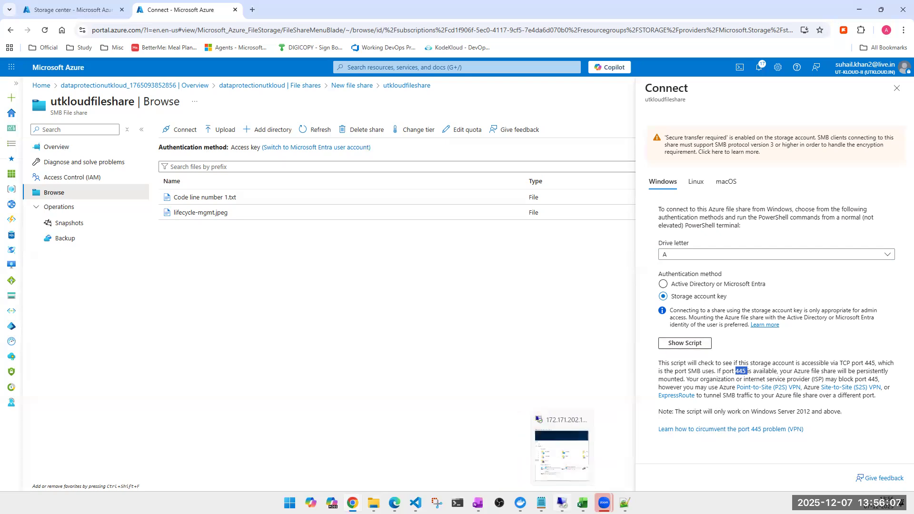
pyautogui.click(689, 344)
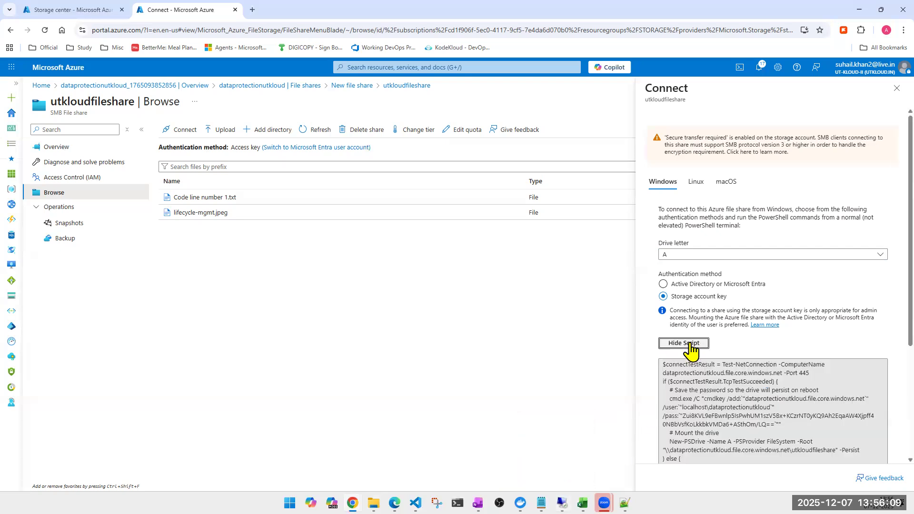
pyautogui.scroll(-3, 714, 344)
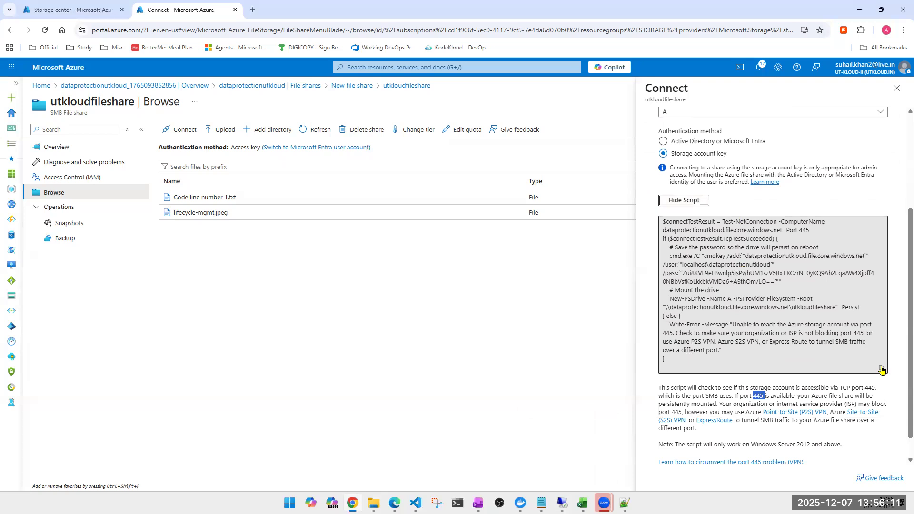
pyautogui.click(882, 368)
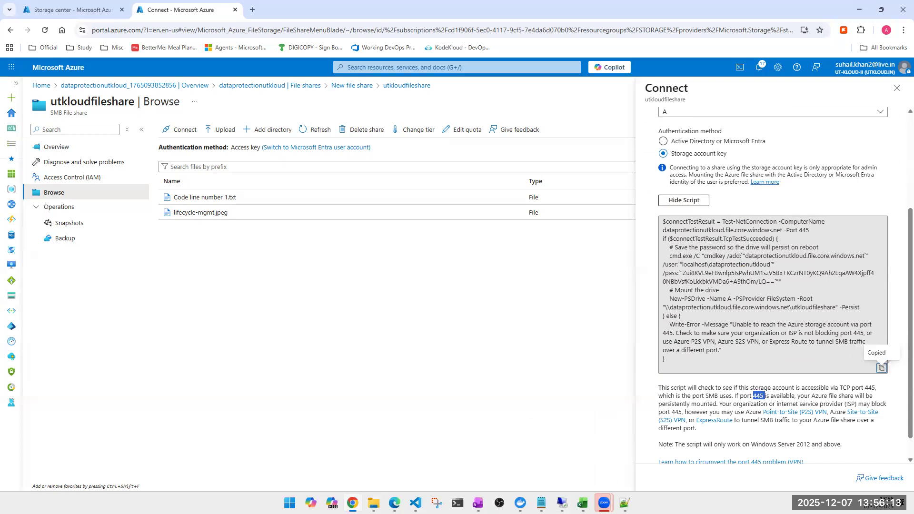
# - On the remote machine, paste the copied mount script, including the storage account key, into PowerShell and run it
pyautogui.click(563, 503)
pyautogui.click(417, 99)
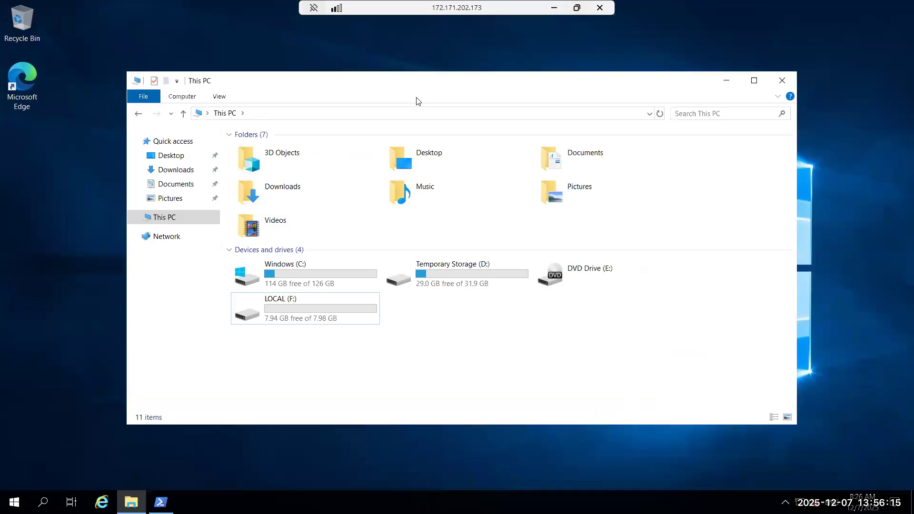
pyautogui.click(161, 503)
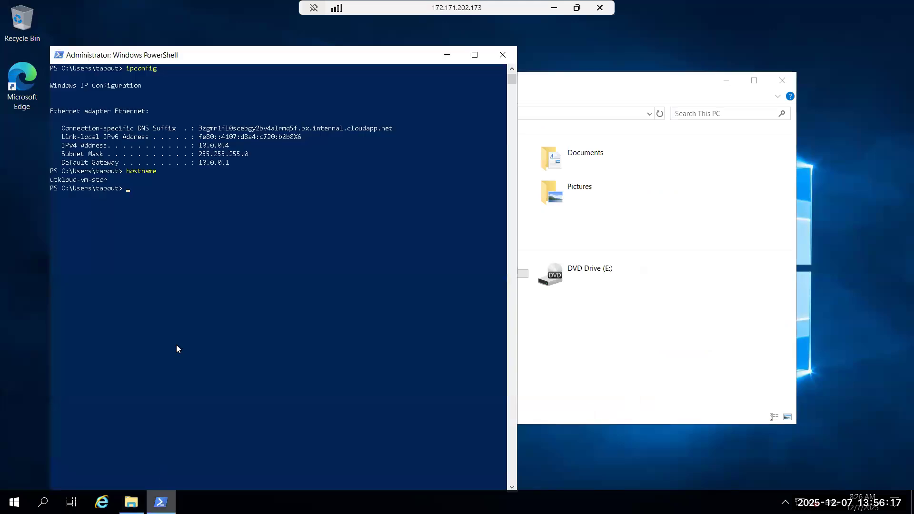
pyautogui.click(667, 82)
pyautogui.click(120, 208)
pyautogui.rightClick(148, 199)
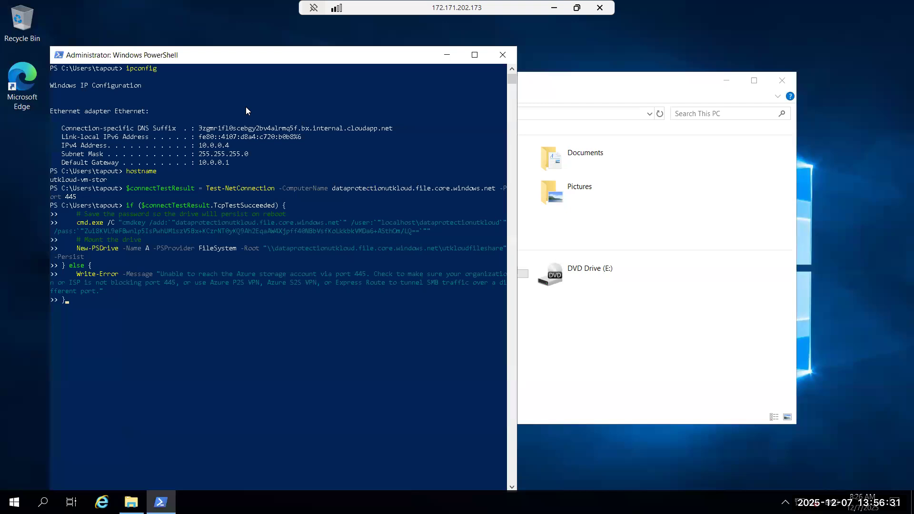
pyautogui.press('Return')
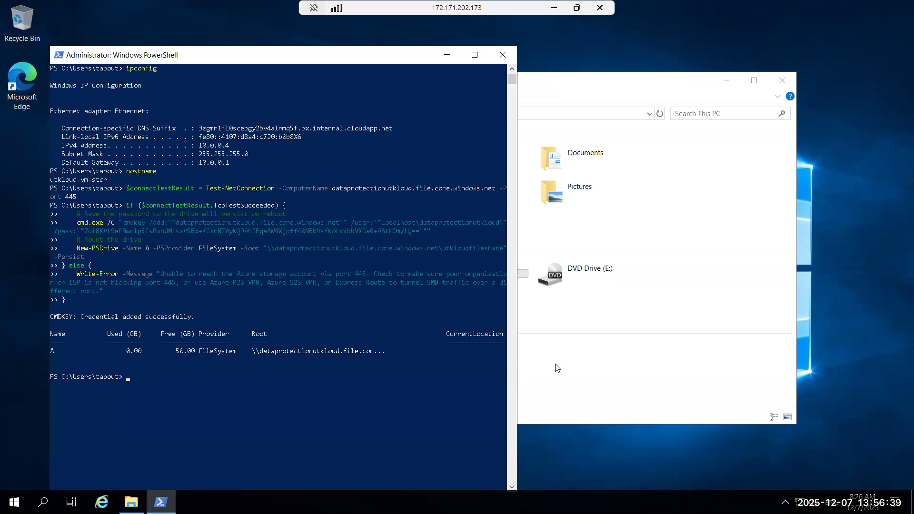
# - Open the mapped utkloudfileshare drive from This PC and open its Code line number 1 text file
pyautogui.click(578, 380)
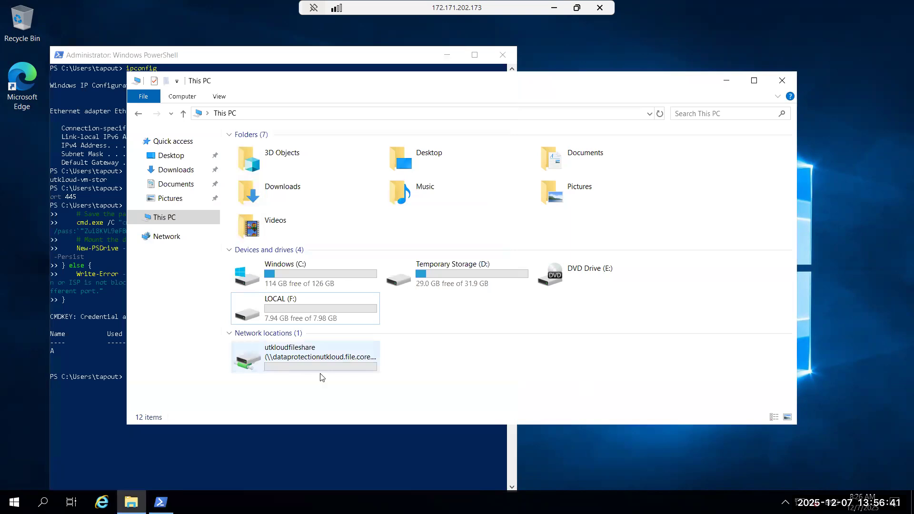
pyautogui.doubleClick(305, 370)
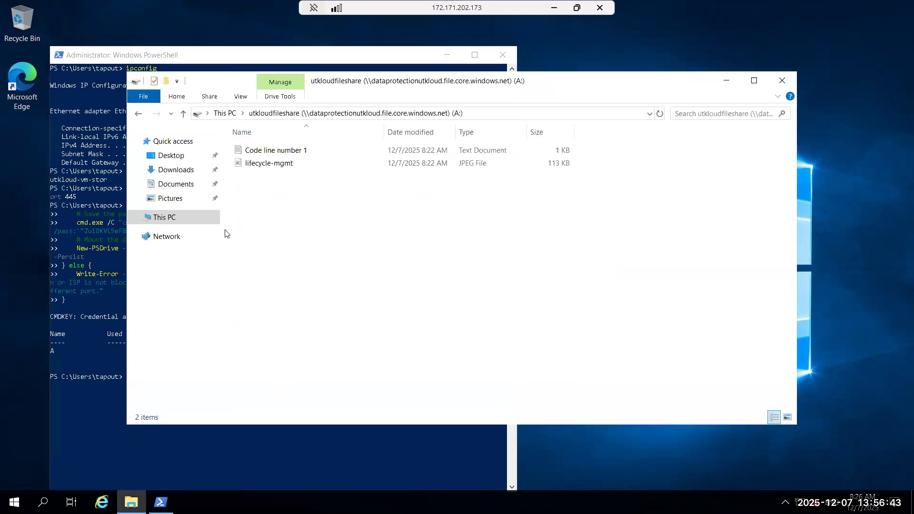
pyautogui.doubleClick(268, 150)
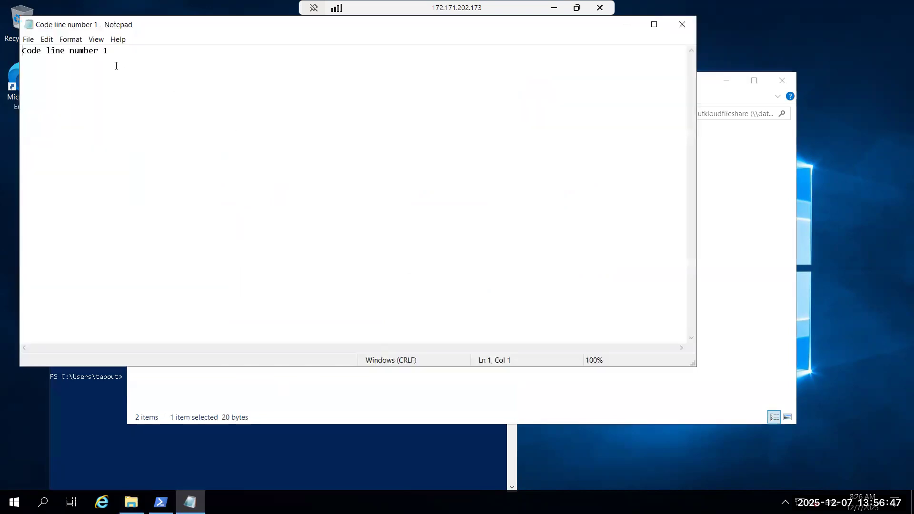
# - Duplicate the file's line below itself, change the copy to "Code line number 2" and paste the original line once more
pyautogui.hotkey('ctrl', 'a')
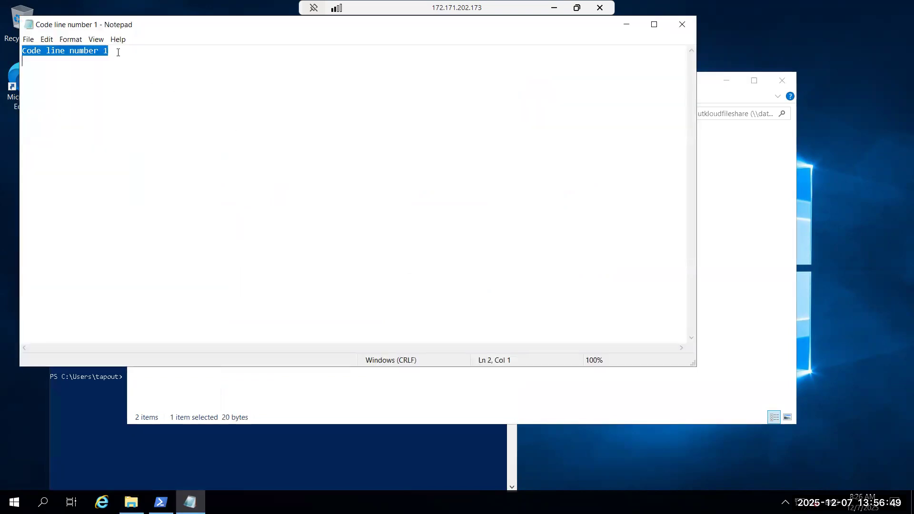
pyautogui.hotkey('ctrl', 'End')
pyautogui.hotkey('ctrl', 'v')
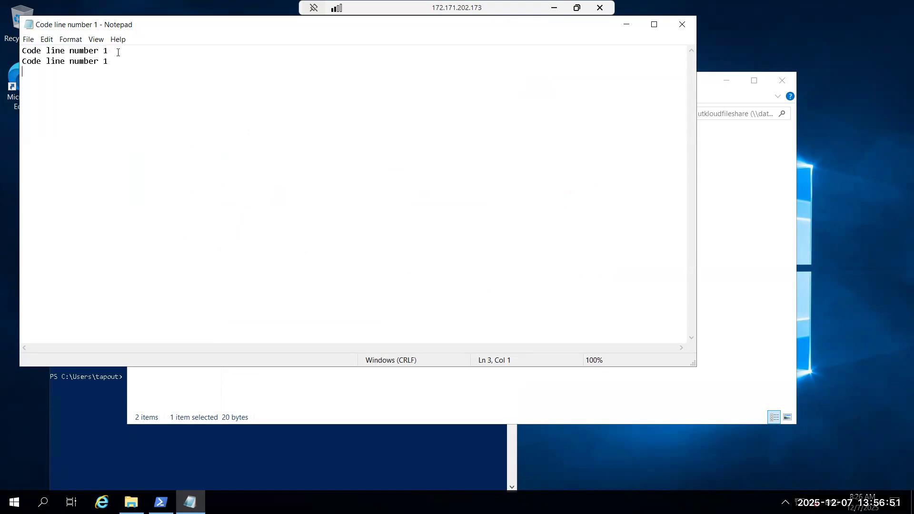
pyautogui.press('BackSpace')
pyautogui.write('2')
pyautogui.hotkey('ctrl', 'v')
# - Multiply the file's content by repeatedly copying all the text and pasting it at the end, and save and close the file
pyautogui.hotkey('ctrl', 'a')
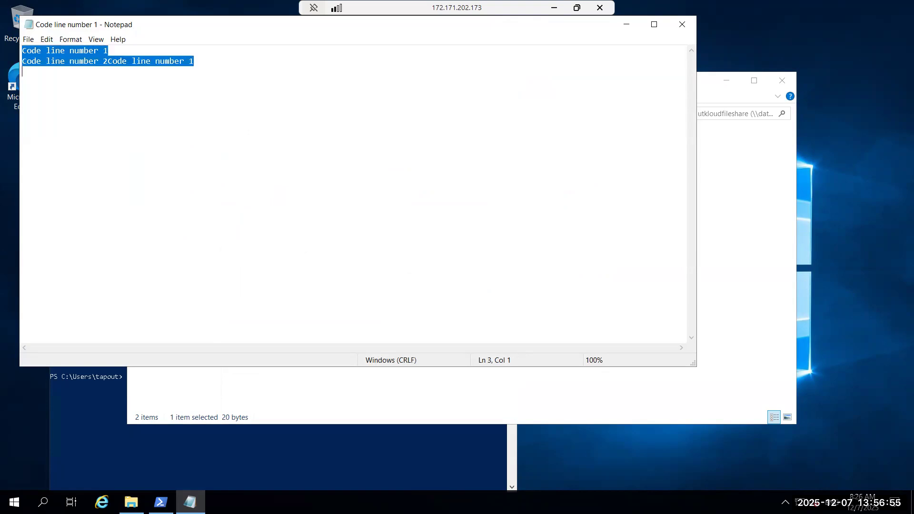
pyautogui.hotkey('ctrl', 'c')
pyautogui.hotkey('ctrl', 'End')
pyautogui.hotkey('ctrl', 'v')
pyautogui.hotkey('ctrl', 'v')
pyautogui.hotkey('ctrl', 'v')
pyautogui.hotkey('ctrl', 'v')
pyautogui.hotkey('ctrl', 'v')
pyautogui.hotkey('ctrl', 'v')
pyautogui.hotkey('ctrl', 'v')
pyautogui.hotkey('ctrl', 'v')
pyautogui.hotkey('ctrl', 'a')
pyautogui.hotkey('ctrl', 'c')
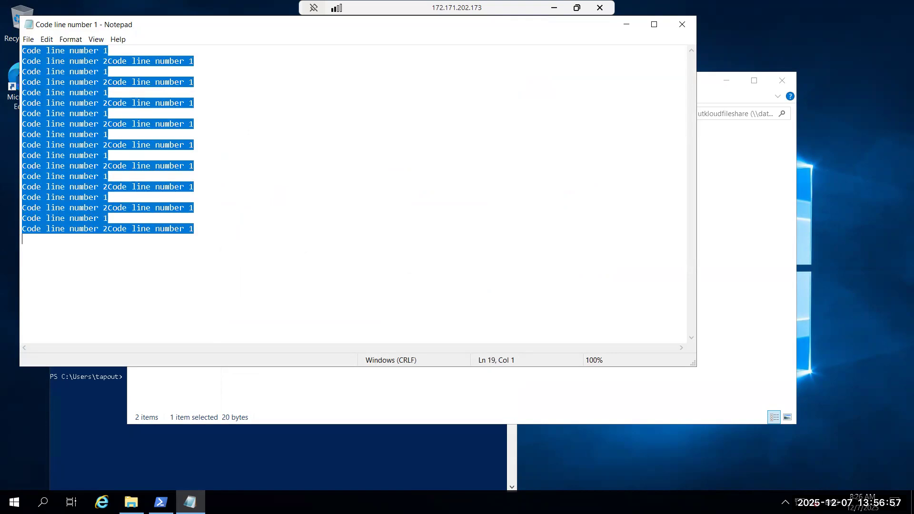
pyautogui.hotkey('ctrl', 'End')
pyautogui.hotkey('ctrl', 'v')
pyautogui.hotkey('ctrl', 'v')
pyautogui.hotkey('ctrl', 'v')
pyautogui.hotkey('ctrl', 'v')
pyautogui.hotkey('ctrl', 'v')
pyautogui.hotkey('ctrl', 'v')
pyautogui.hotkey('ctrl', 'v')
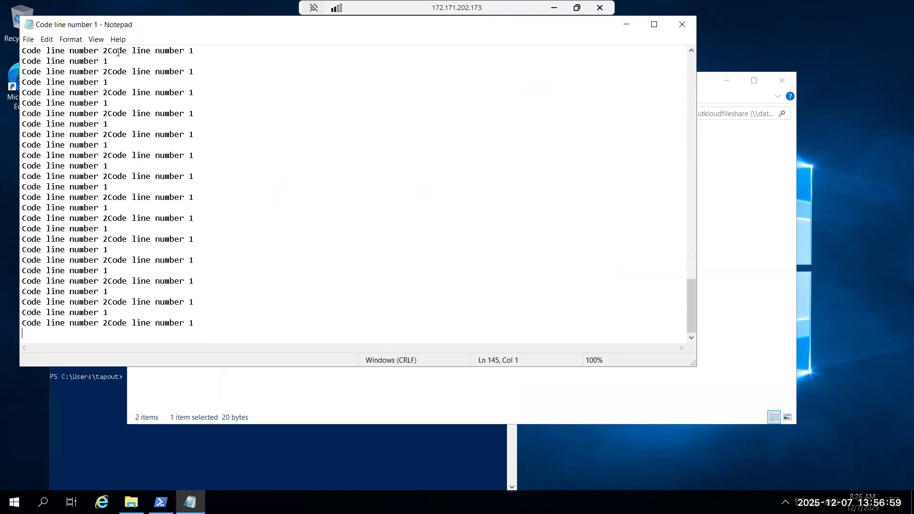
pyautogui.hotkey('ctrl', 's')
pyautogui.click(681, 23)
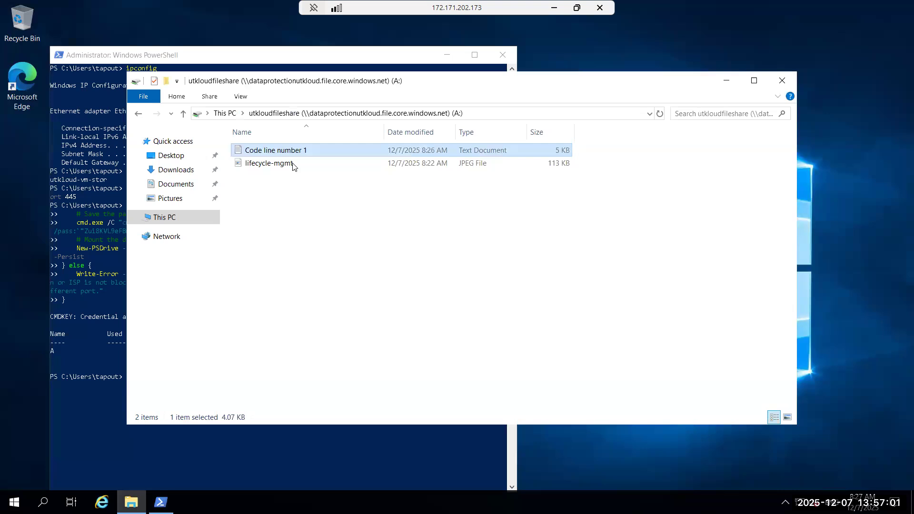
# - Duplicate the Code line number 1 text file nine times in the file share
pyautogui.click(285, 150)
pyautogui.click(293, 226)
pyautogui.click(286, 151)
pyautogui.hotkey('ctrl', 'c')
pyautogui.hotkey('ctrl', 'v')
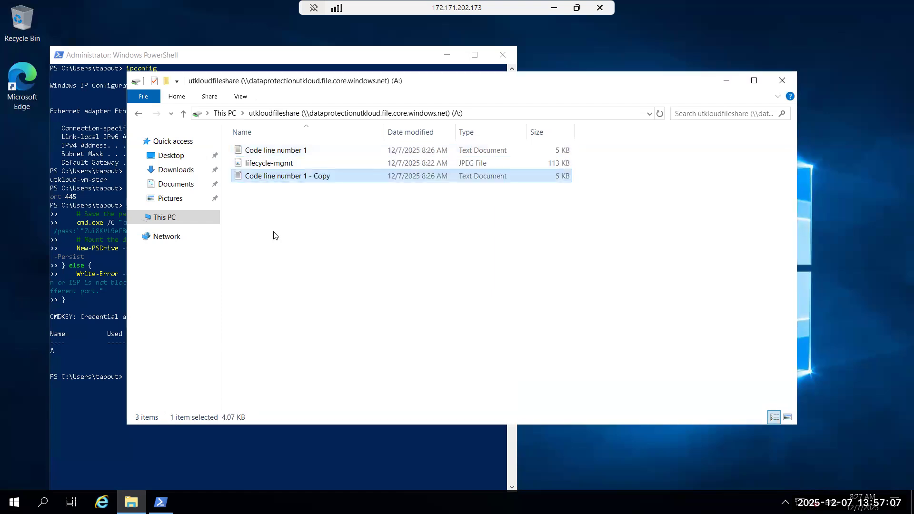
pyautogui.hotkey('ctrl', 'v')
pyautogui.hotkey('ctrl', 'v')
pyautogui.hotkey('ctrl', 'v')
pyautogui.hotkey('ctrl', 'v')
pyautogui.hotkey('ctrl', 'v')
pyautogui.hotkey('ctrl', 'v')
pyautogui.hotkey('ctrl', 'v')
pyautogui.hotkey('ctrl', 'v')
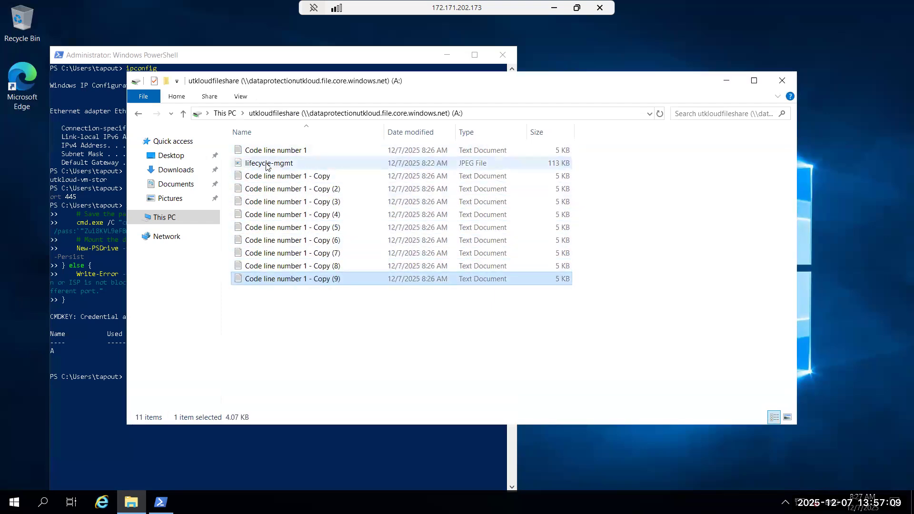
# - Duplicate the lifecycle-mgmt image twelve times in the file share
pyautogui.click(267, 165)
pyautogui.hotkey('ctrl', 'c')
pyautogui.hotkey('ctrl', 'v')
pyautogui.hotkey('ctrl', 'v')
pyautogui.hotkey('ctrl', 'v')
pyautogui.hotkey('ctrl', 'v')
pyautogui.hotkey('ctrl', 'v')
pyautogui.hotkey('ctrl', 'v')
pyautogui.hotkey('ctrl', 'v')
pyautogui.hotkey('ctrl', 'v')
pyautogui.hotkey('ctrl', 'v')
pyautogui.hotkey('ctrl', 'v')
pyautogui.hotkey('ctrl', 'v')
pyautogui.hotkey('ctrl', 'v')
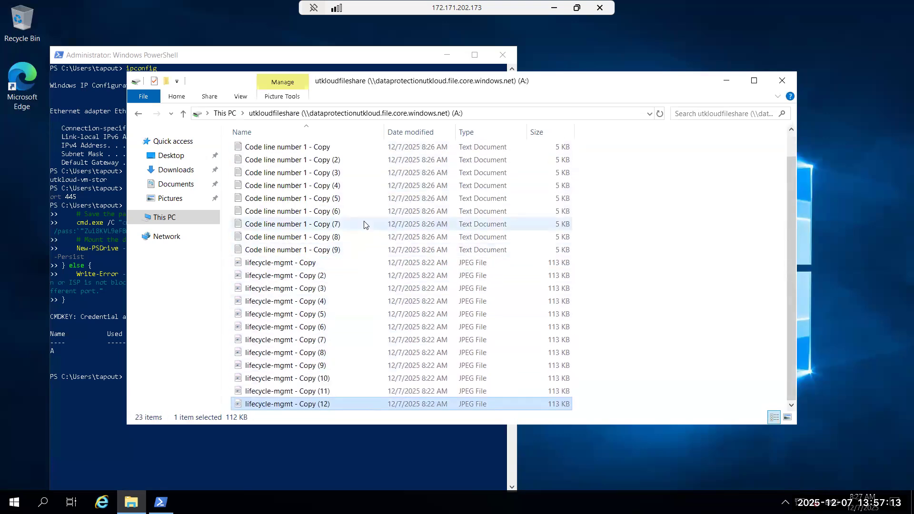
pyautogui.click(365, 224)
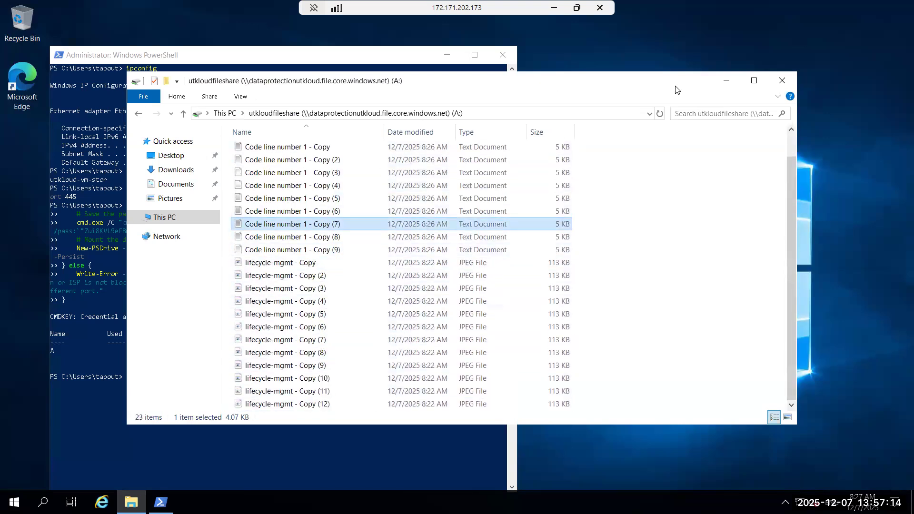
# - Go back to This PC, switch to the Azure portal, close the Connect pane and refresh the share's file list to review it
pyautogui.click(151, 220)
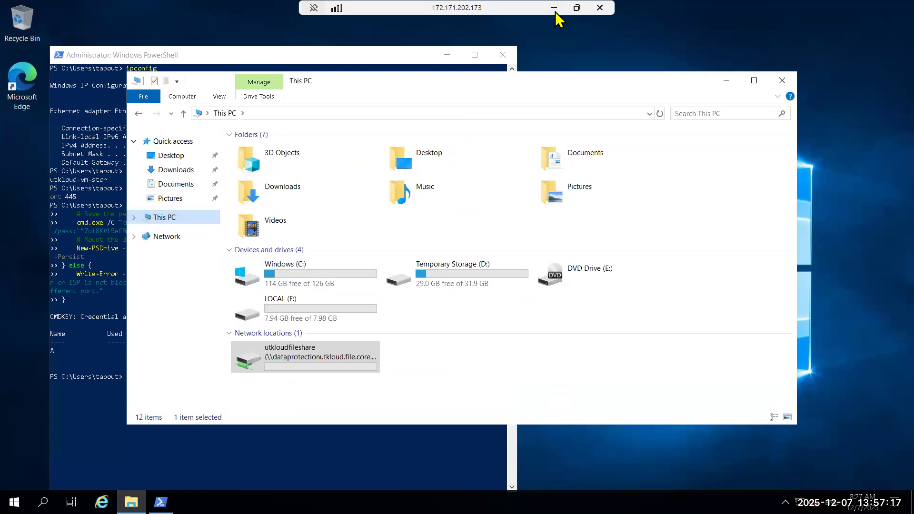
pyautogui.click(555, 8)
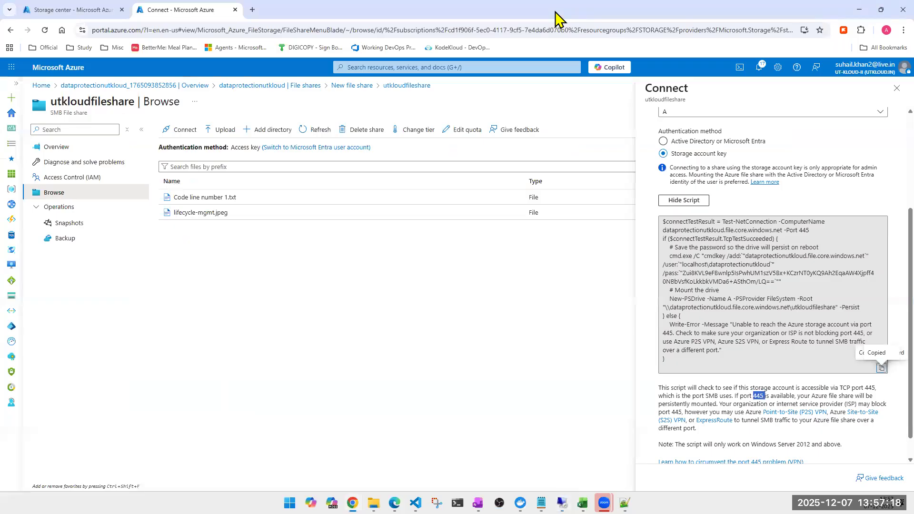
pyautogui.click(897, 88)
pyautogui.click(325, 131)
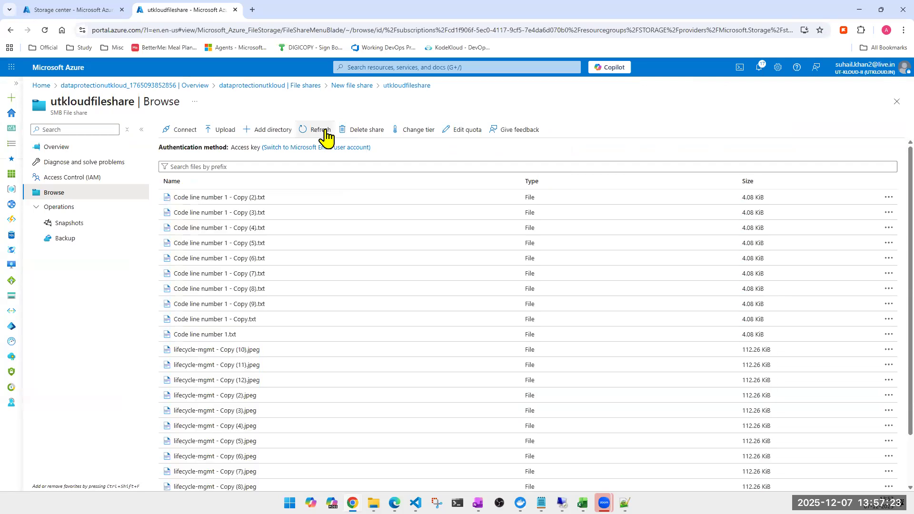
pyautogui.scroll(-3, 214, 399)
pyautogui.scroll(2, 214, 399)
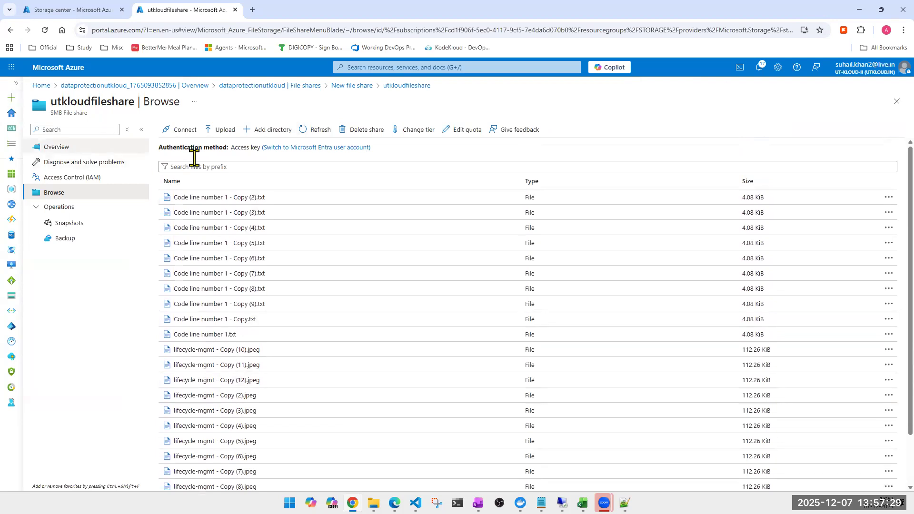
# - Reopen the share's Windows connection settings, set the drive letter to A, and show and copy the script
pyautogui.click(179, 133)
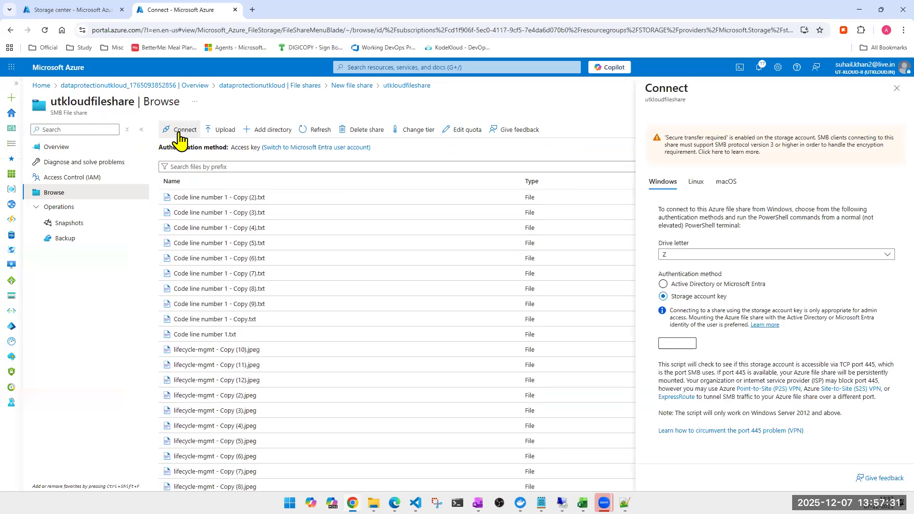
pyautogui.click(772, 259)
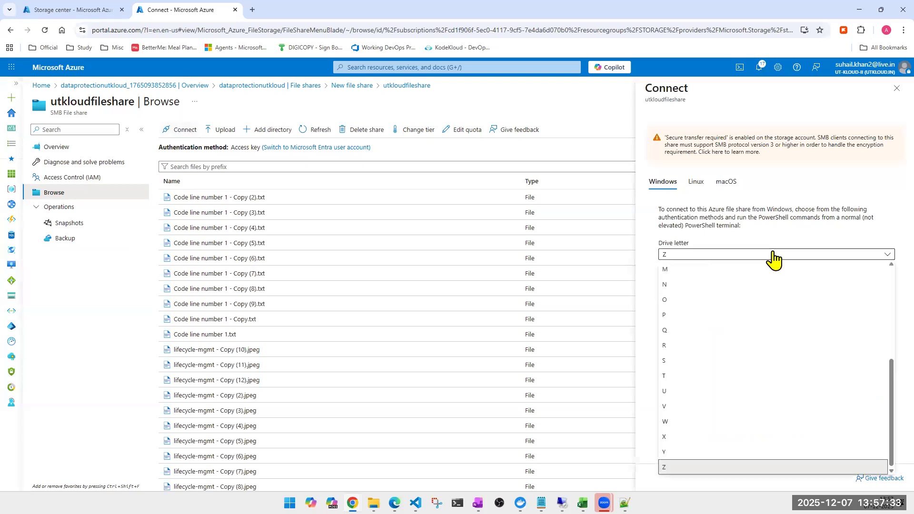
pyautogui.scroll(4, 729, 327)
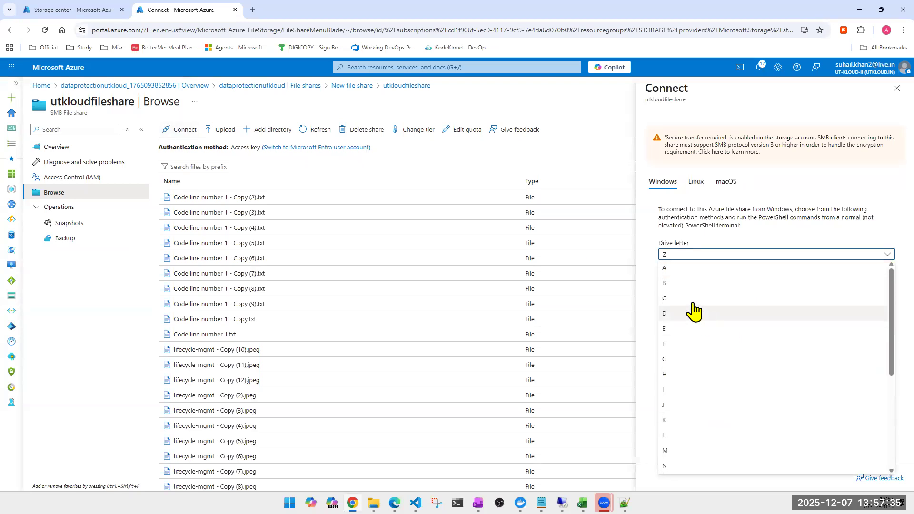
pyautogui.click(678, 270)
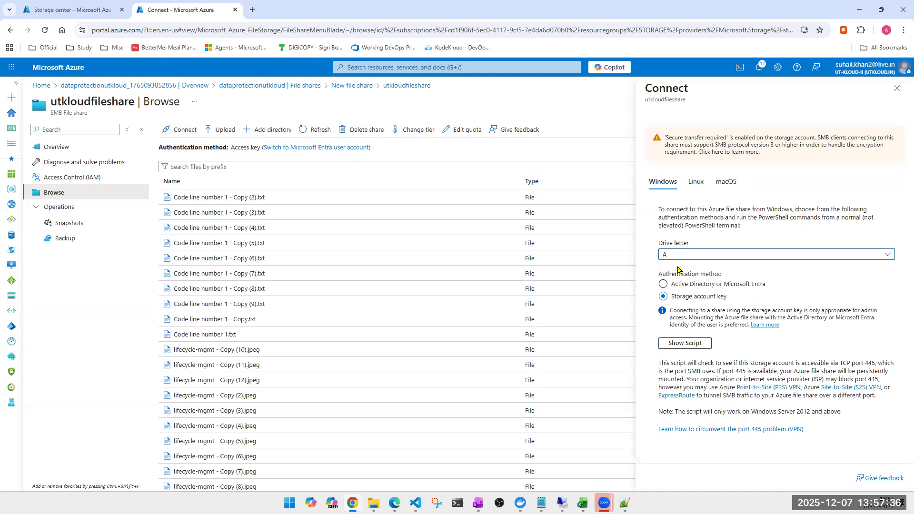
pyautogui.click(690, 347)
pyautogui.scroll(-2, 812, 429)
pyautogui.click(882, 448)
# - Switch to the remote Windows machine and open the mounted utkloudfileshare drive A
pyautogui.press('super')
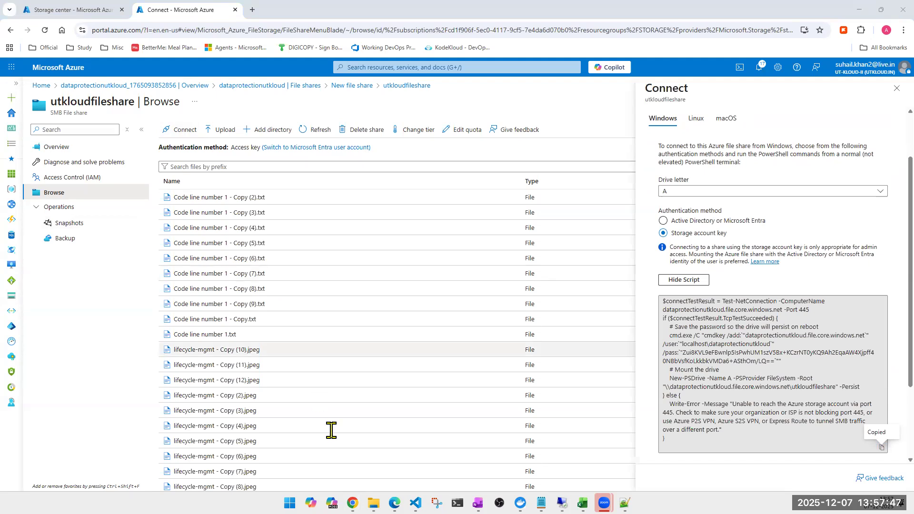
pyautogui.moveTo(373, 502)
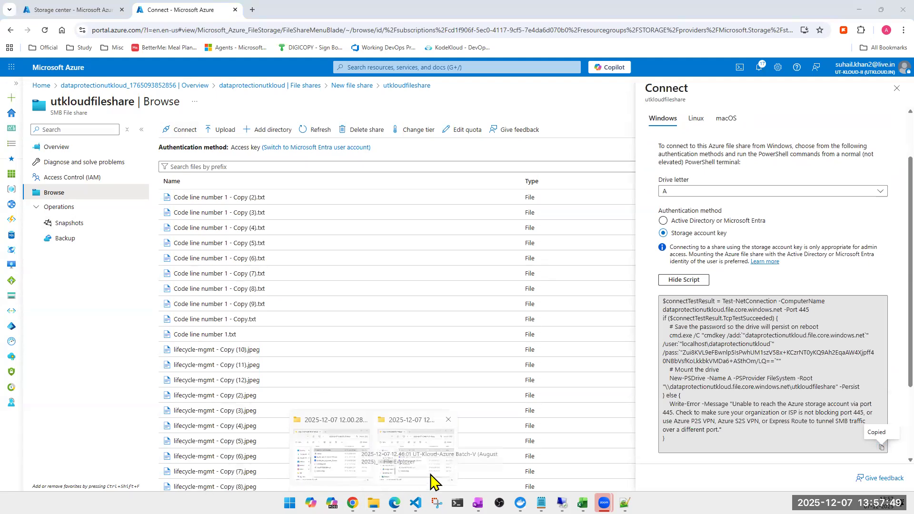
pyautogui.click(562, 502)
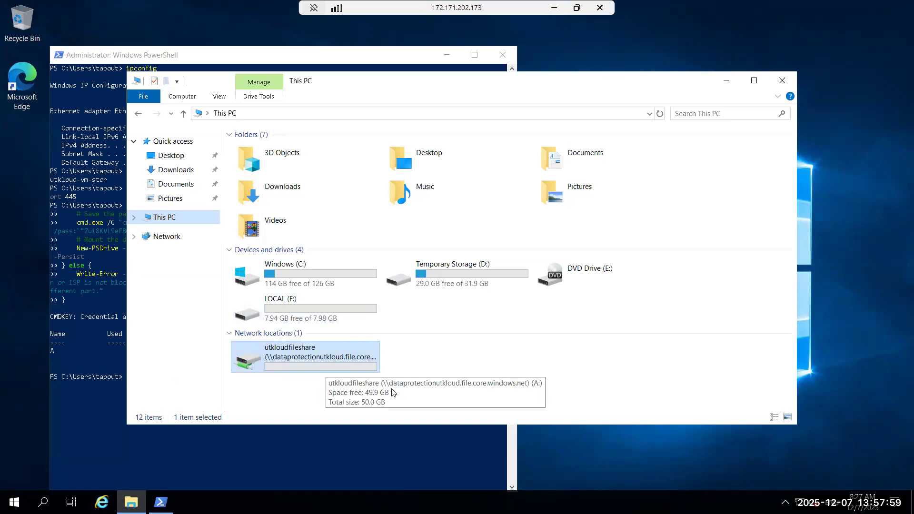
pyautogui.doubleClick(313, 362)
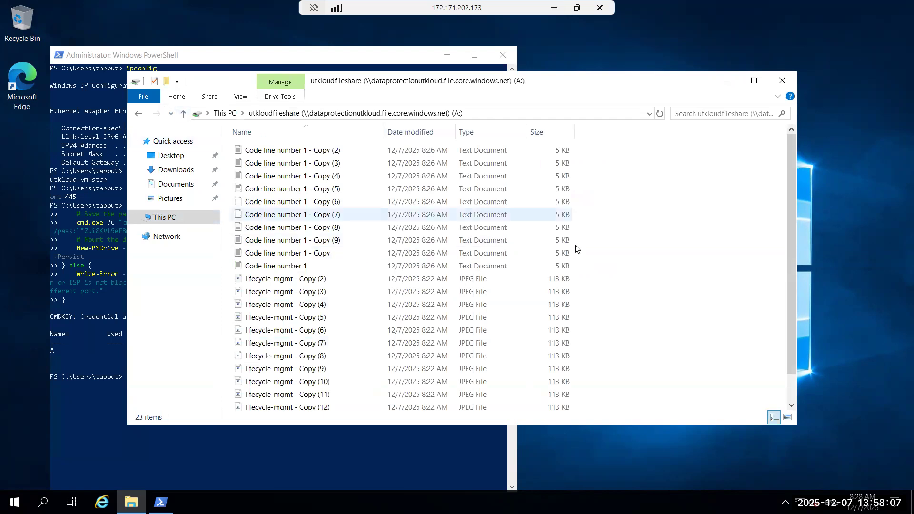
# - Create a new folder in the file share and name it with a person's first name
pyautogui.rightClick(625, 258)
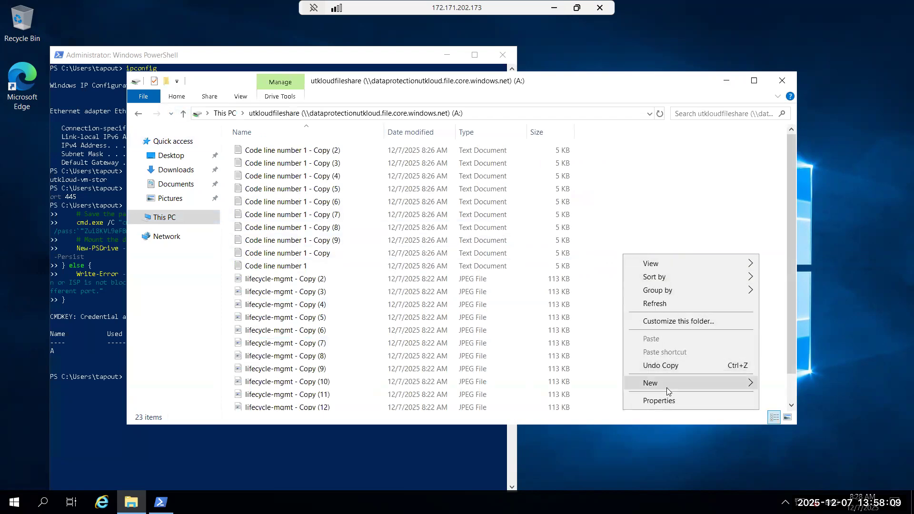
pyautogui.moveTo(659, 389)
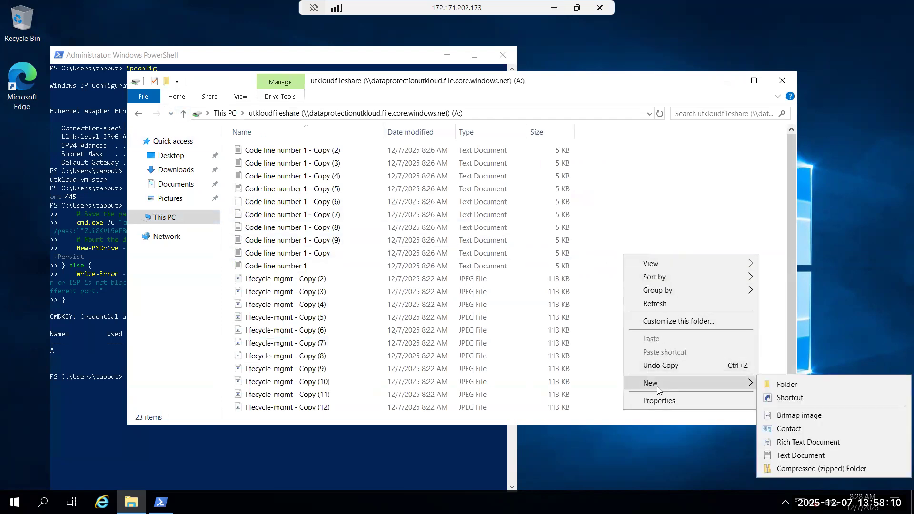
pyautogui.click(816, 385)
pyautogui.write('aBHIJEET')
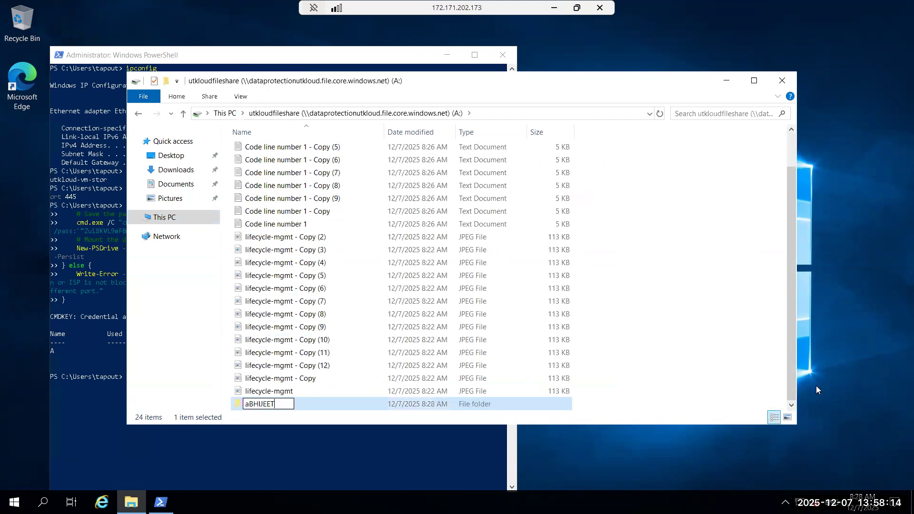
pyautogui.press('Return')
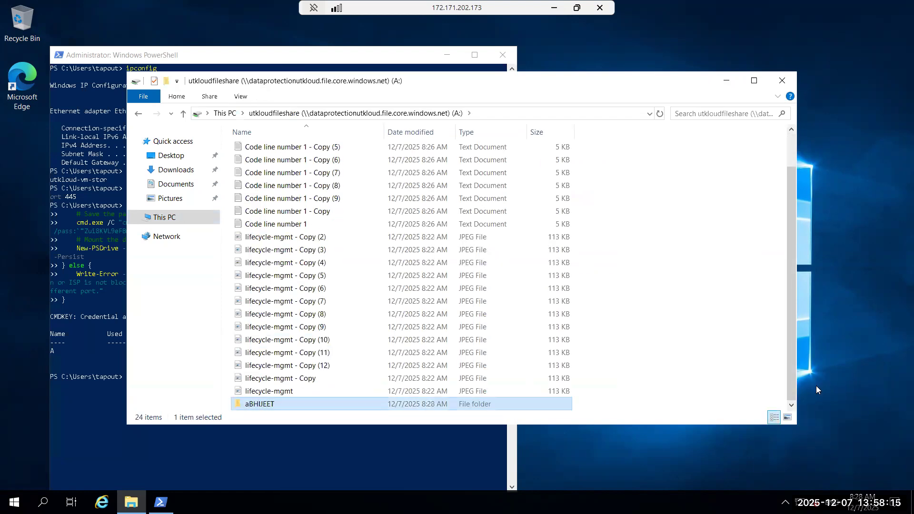
# - Create two more folders in the file share, each named with a different person's first name
pyautogui.rightClick(668, 301)
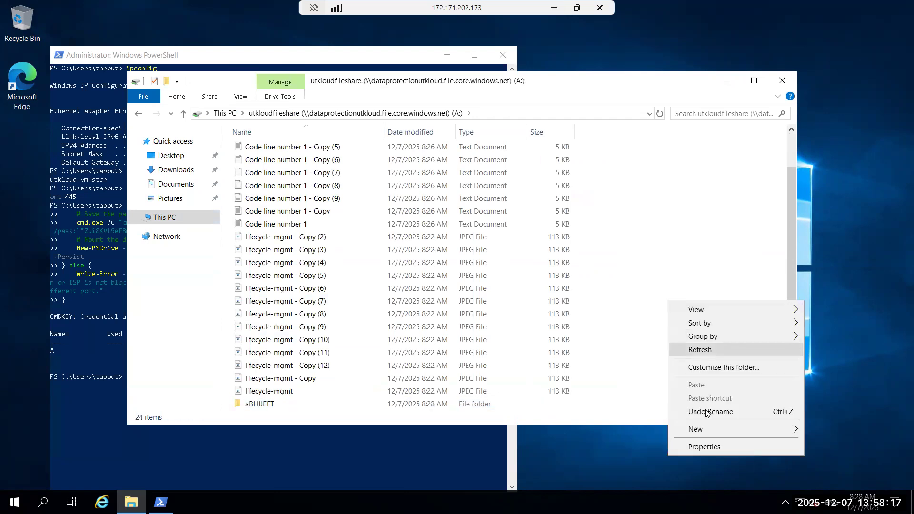
pyautogui.moveTo(705, 433)
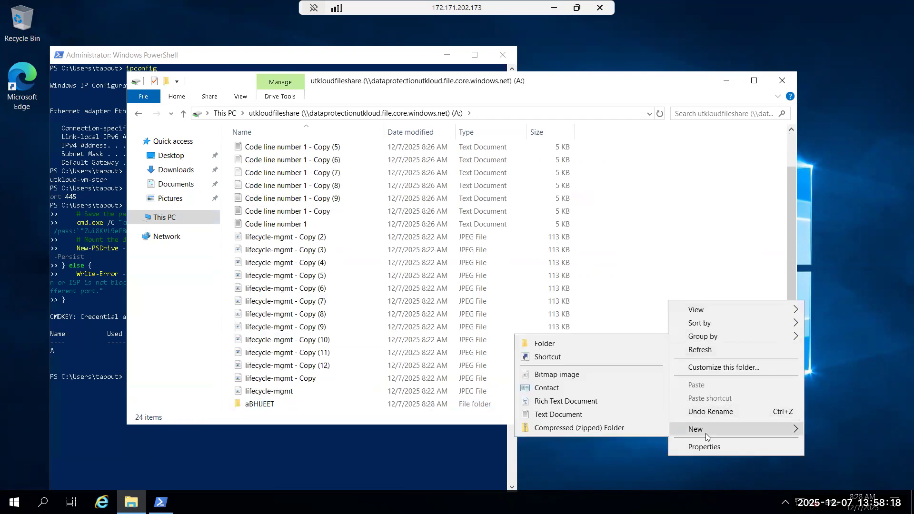
pyautogui.click(560, 344)
pyautogui.write('Ajeet')
pyautogui.press('Return')
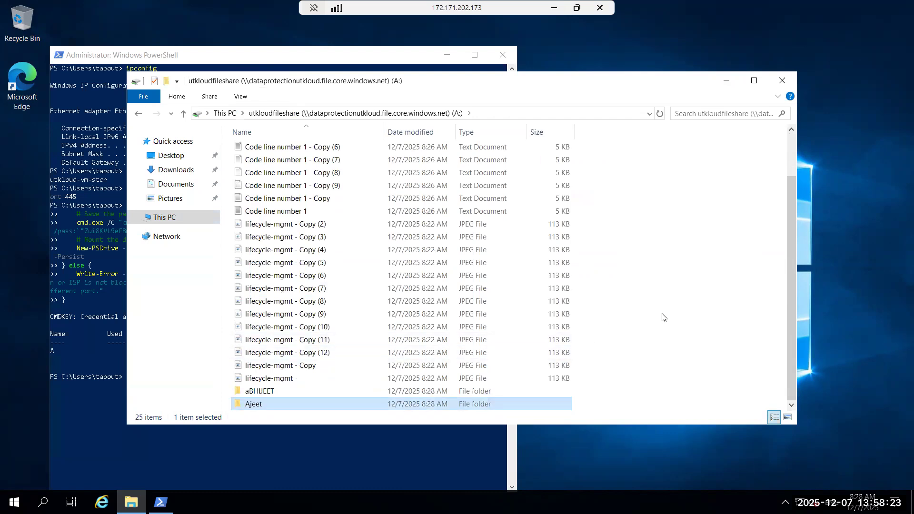
pyautogui.rightClick(664, 318)
pyautogui.moveTo(692, 448)
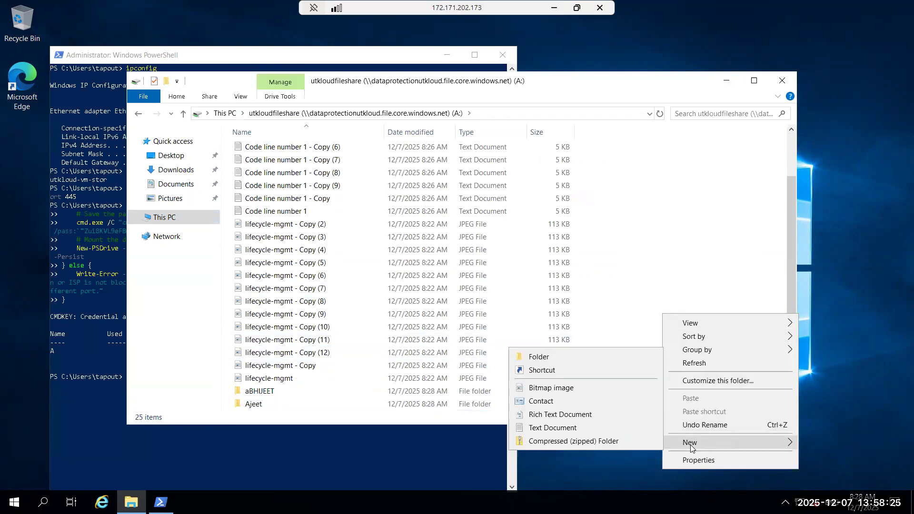
pyautogui.click(535, 357)
pyautogui.write('Sana')
pyautogui.press('Return')
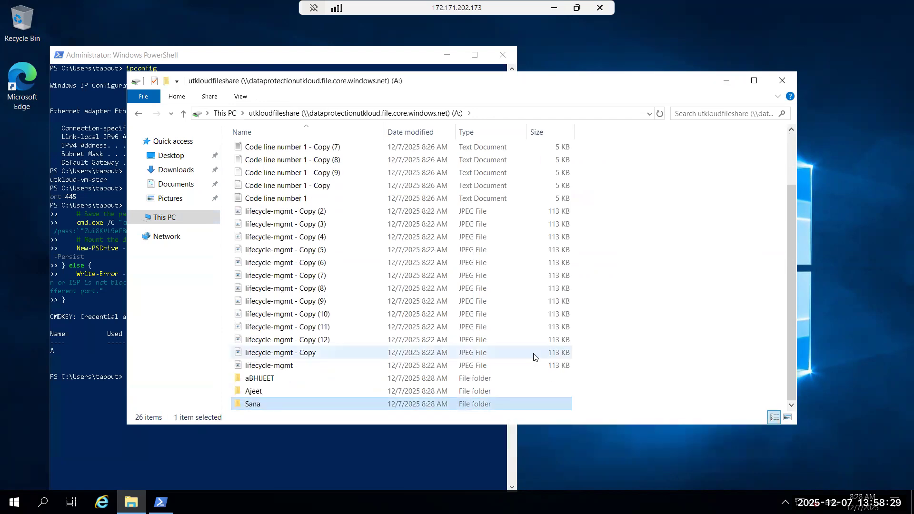
# - Switch to the Azure portal, refresh the share's file list to check for the new folders, and close the Connect pane
pyautogui.click(554, 7)
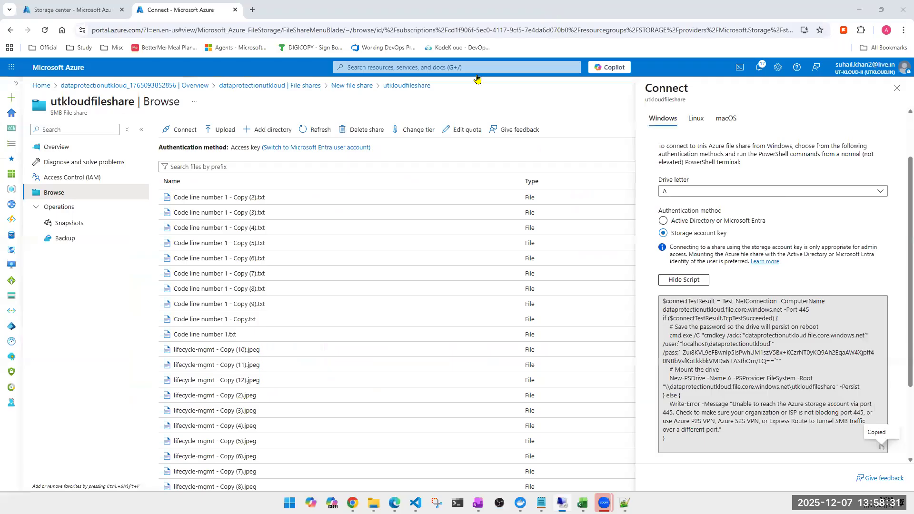
pyautogui.click(309, 130)
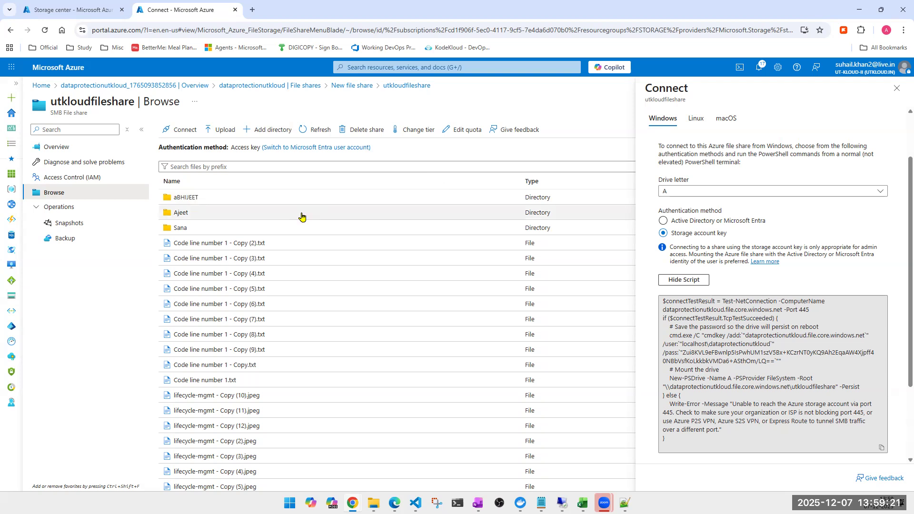
pyautogui.click(897, 89)
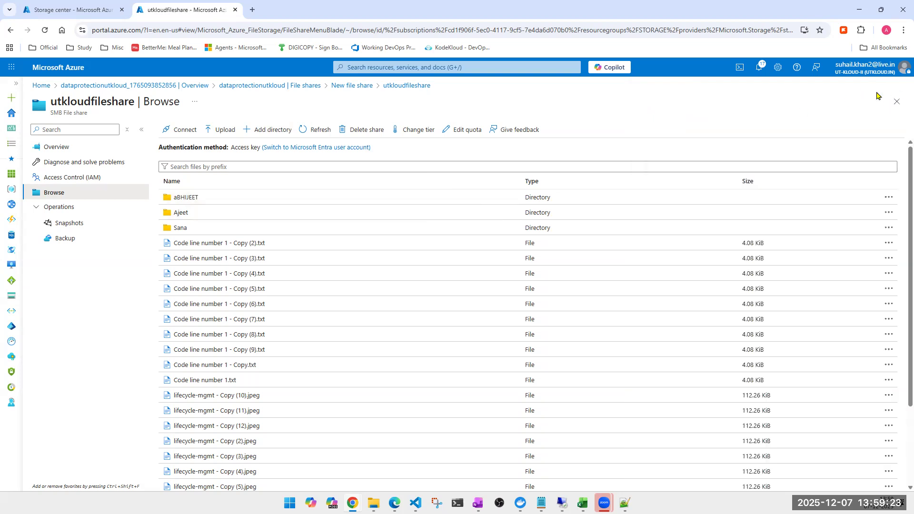
# - Leave the utkloudfileshare and New file share pages to return to the storage account's list of file shares
pyautogui.click(897, 101)
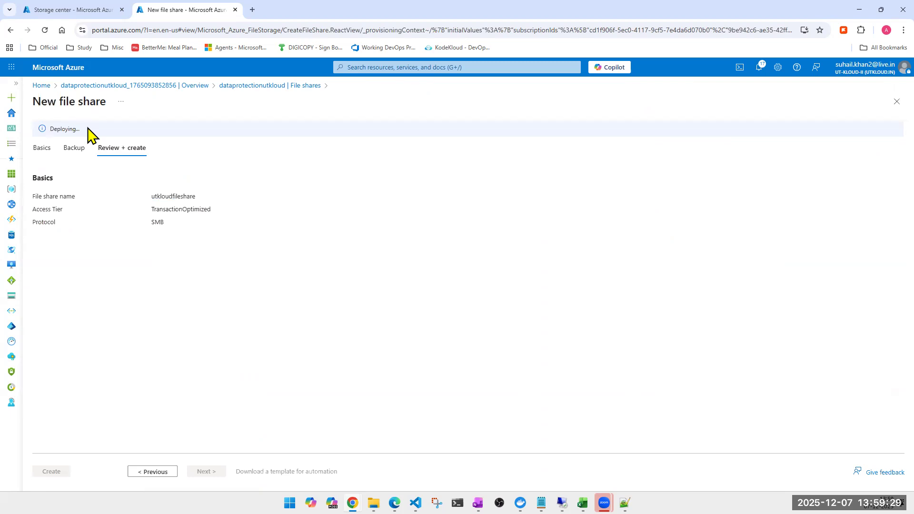
pyautogui.click(42, 148)
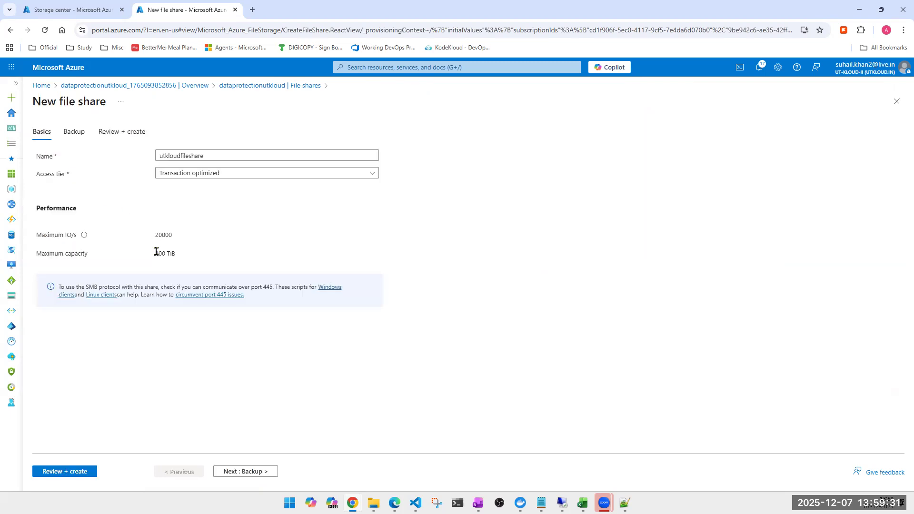
pyautogui.click(896, 104)
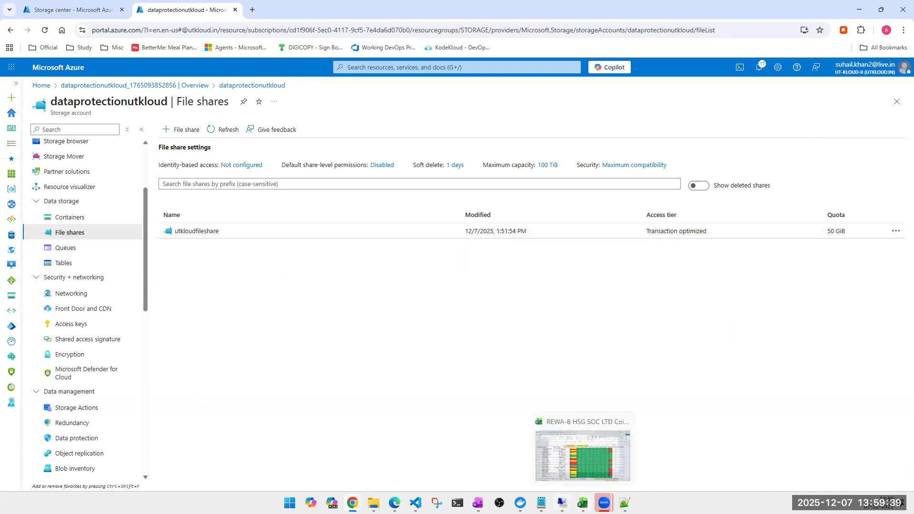
# - Switch to the remote Windows machine and disconnect the utkloudfileshare network drive in This PC
pyautogui.click(562, 503)
pyautogui.click(172, 458)
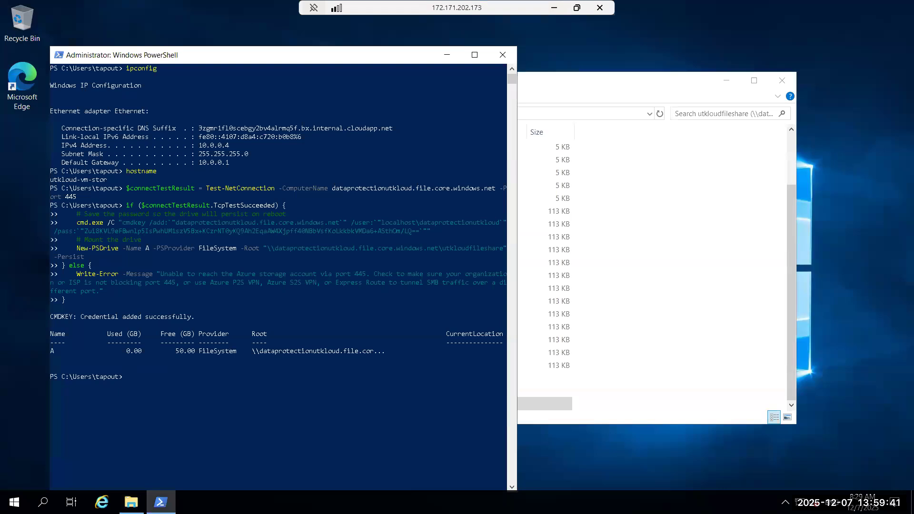
pyautogui.click(663, 361)
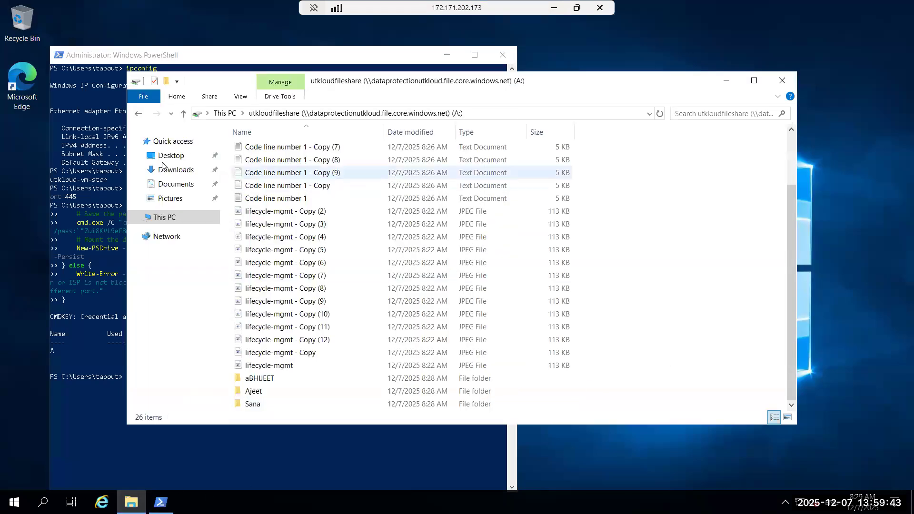
pyautogui.click(164, 217)
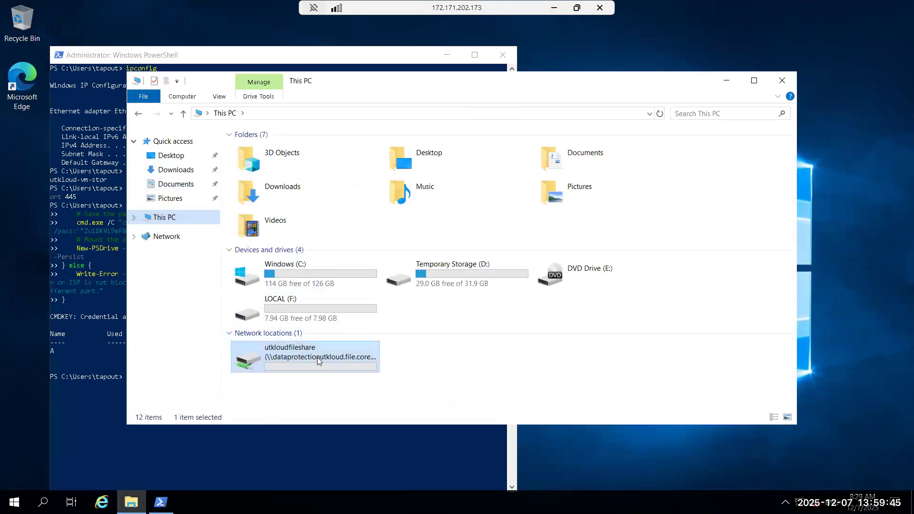
pyautogui.rightClick(317, 358)
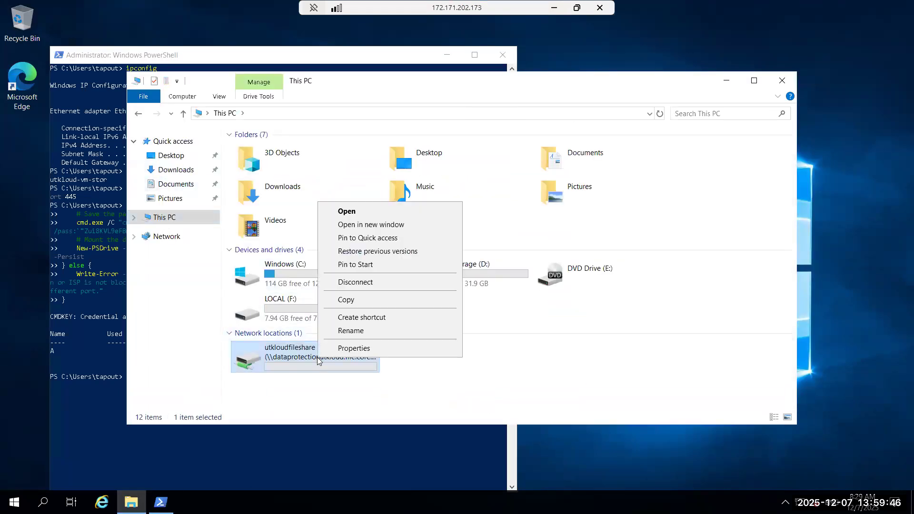
pyautogui.click(351, 283)
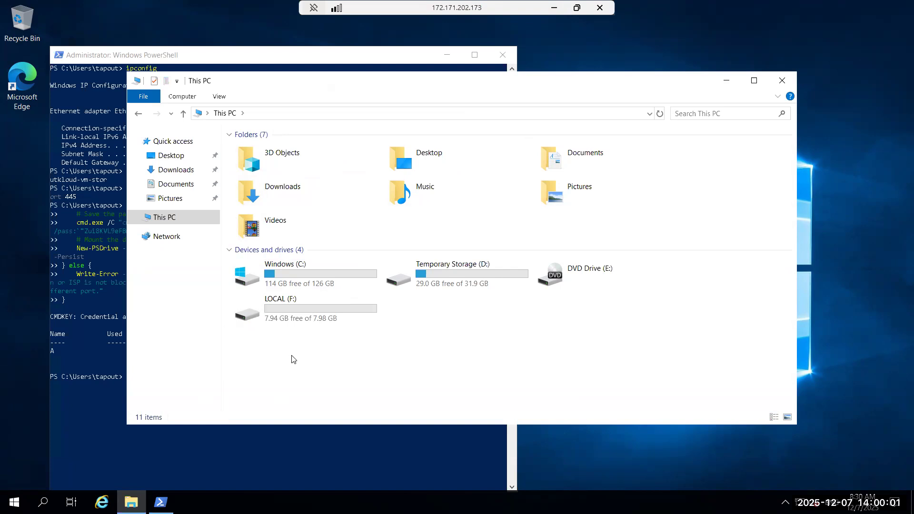
# - Return to the Azure portal, review the utkloudfileshare overview, and go back to the file shares list
pyautogui.click(554, 8)
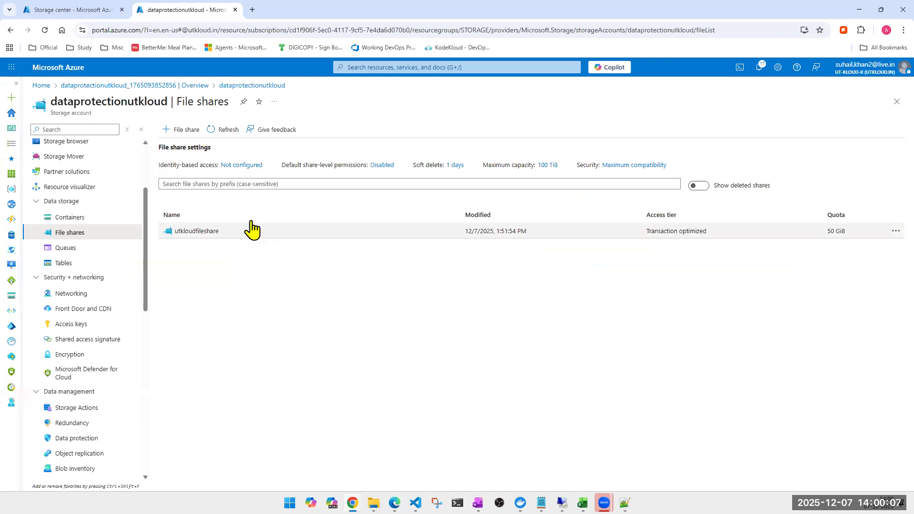
pyautogui.click(194, 231)
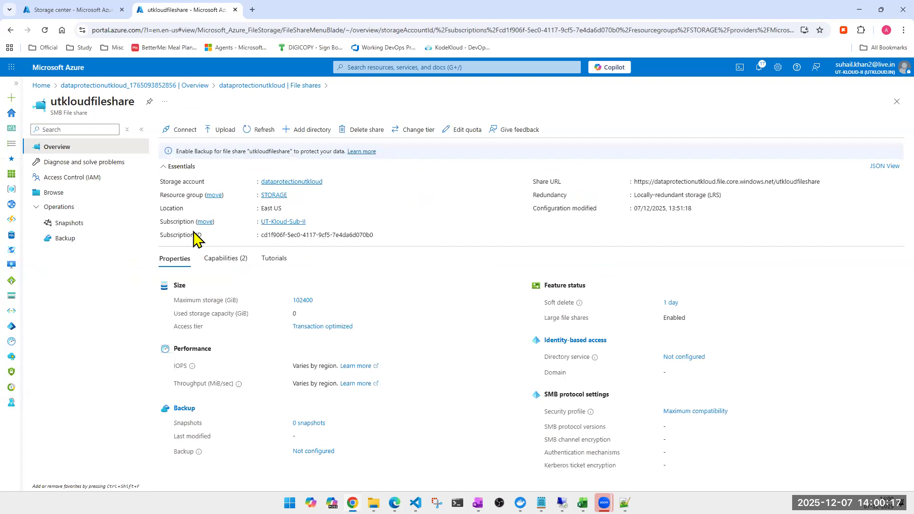
pyautogui.click(897, 101)
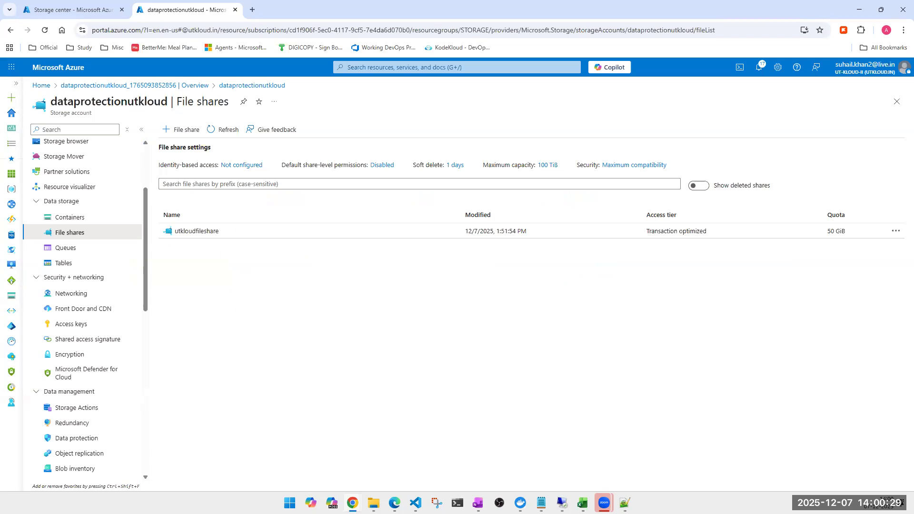
# - Switch to the local File Explorer, check This PC for network drives to disconnect, and cancel the dialog
pyautogui.hotkey('alt', 'Tab')
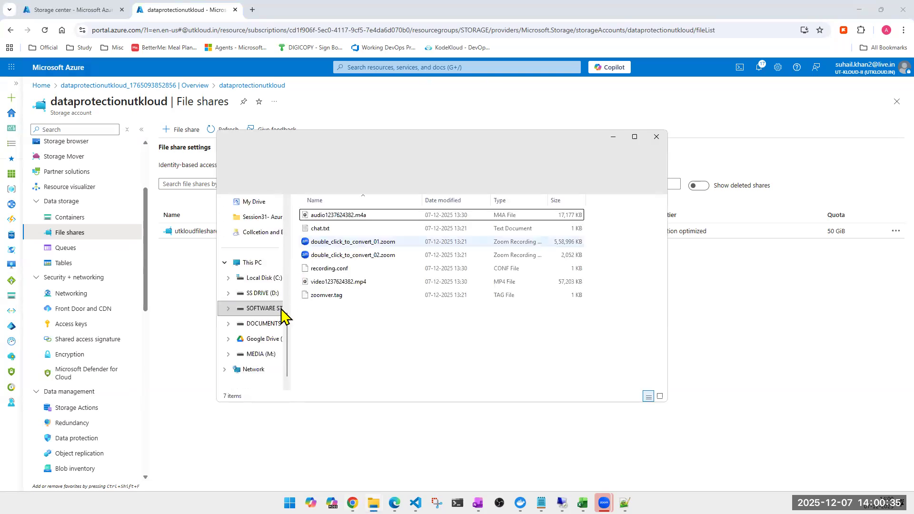
pyautogui.click(255, 266)
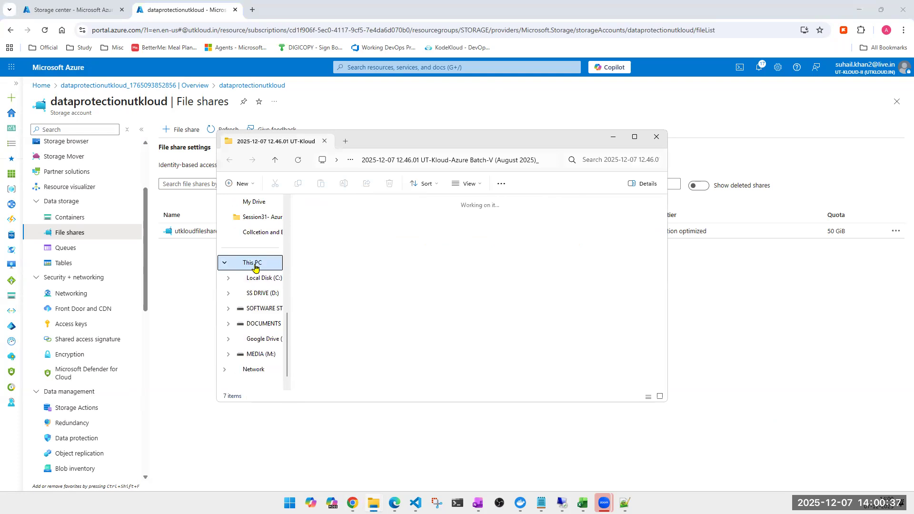
pyautogui.click(503, 187)
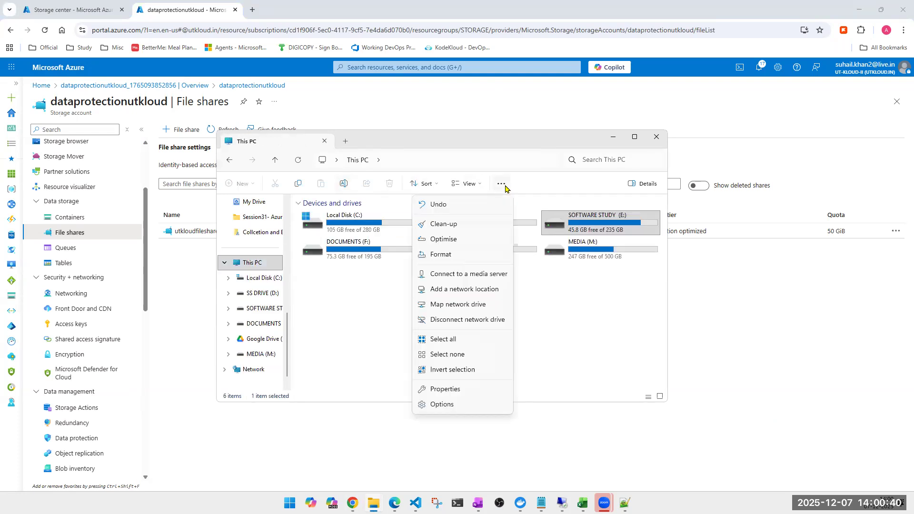
pyautogui.click(476, 325)
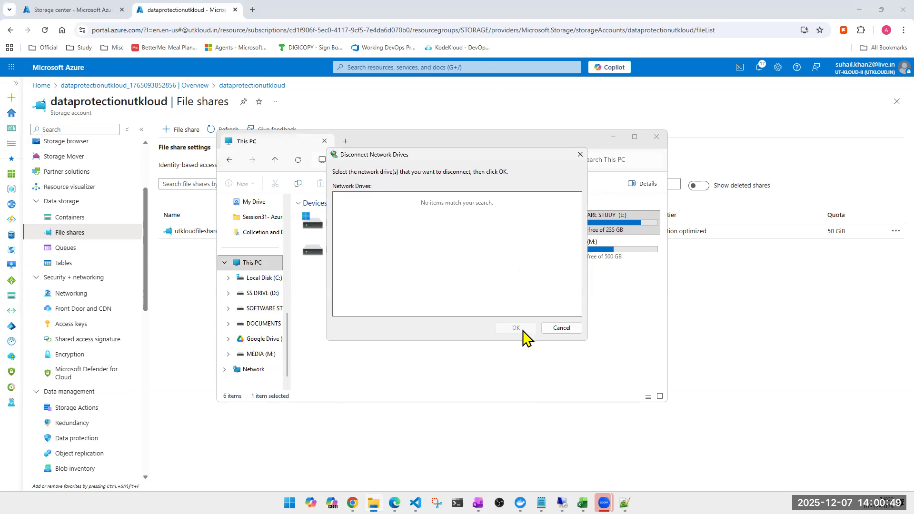
pyautogui.click(563, 329)
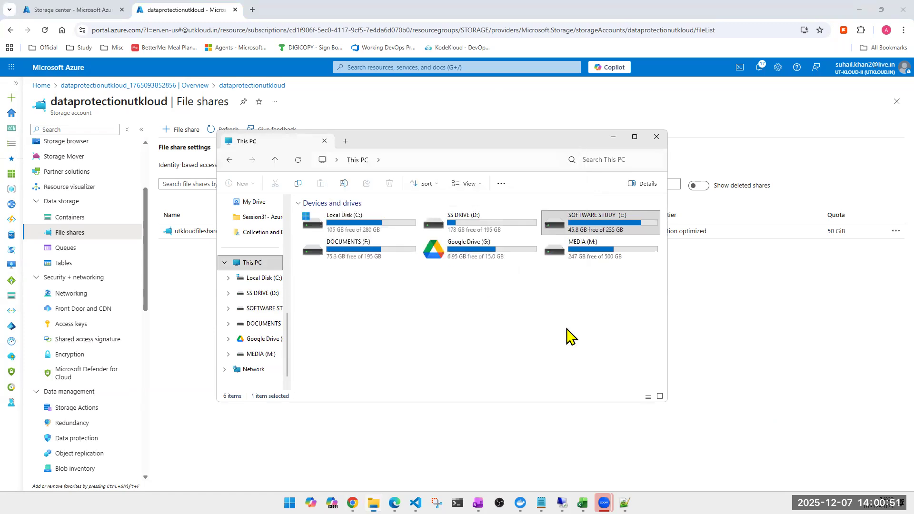
# - Check which actions are available for the local Google Drive (G:), without applying any
pyautogui.rightClick(399, 293)
pyautogui.click(591, 258)
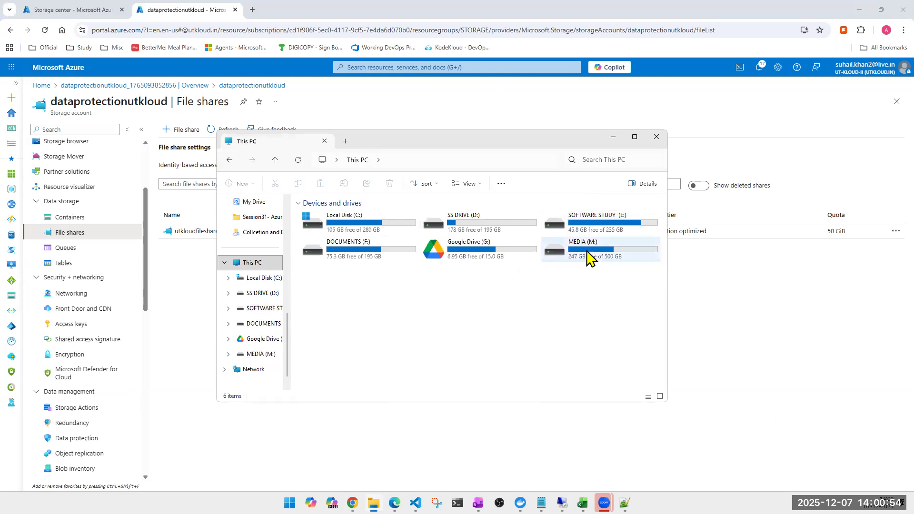
pyautogui.click(474, 265)
pyautogui.rightClick(477, 252)
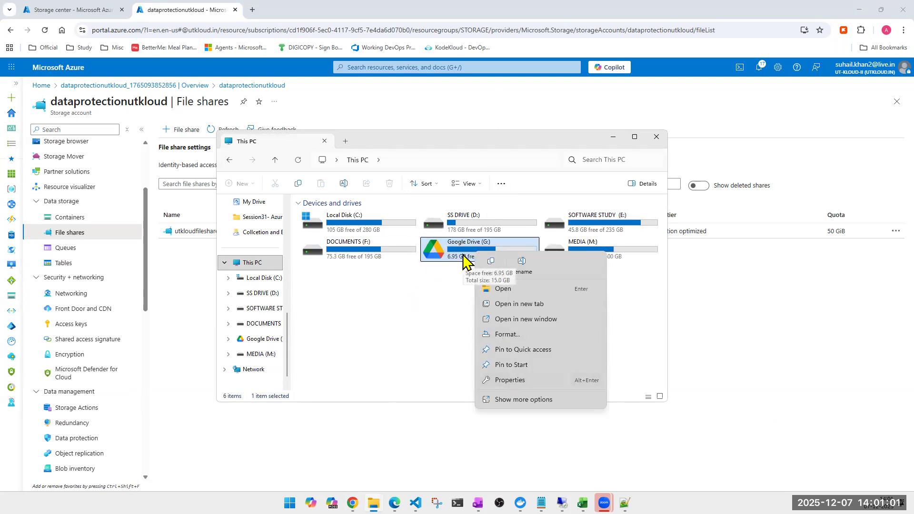
pyautogui.click(400, 355)
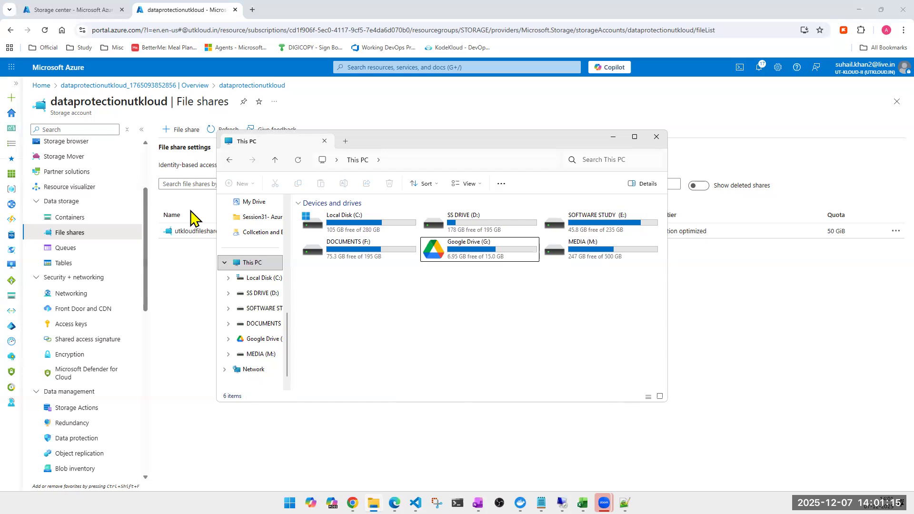
# - Minimise File Explorer, start deleting the utkloudfileshare file share in the Azure portal, and copy its name from the deletion form
pyautogui.click(613, 137)
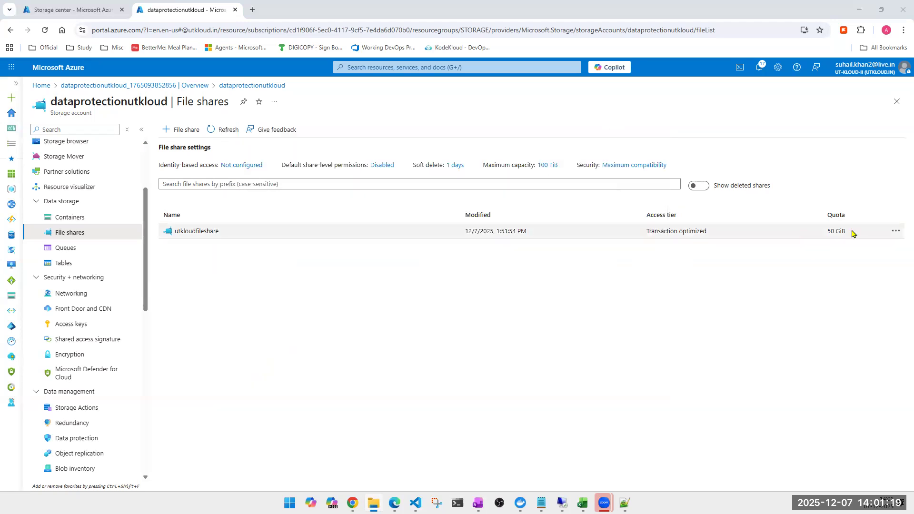
pyautogui.click(896, 236)
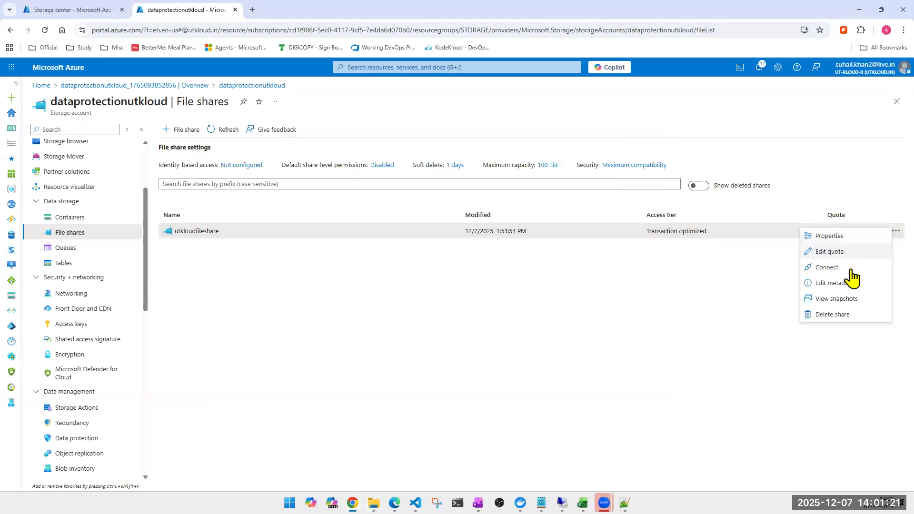
pyautogui.click(835, 317)
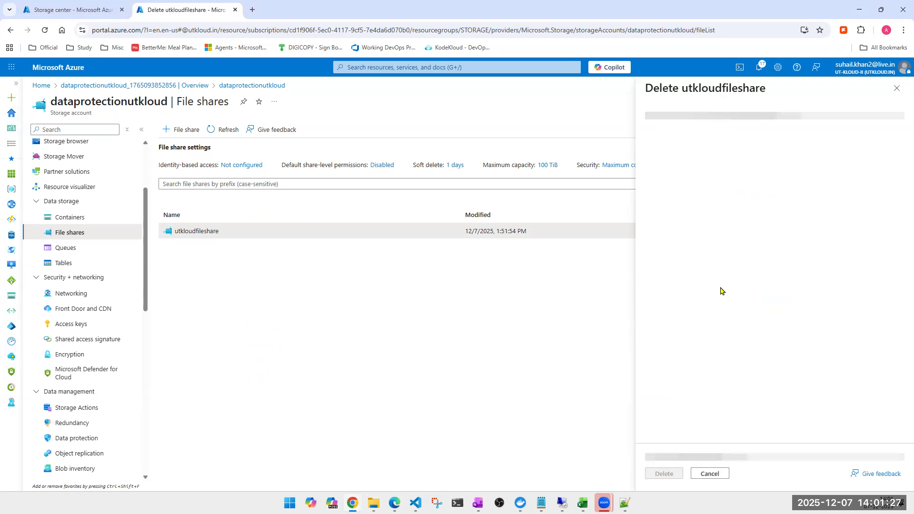
pyautogui.click(709, 134)
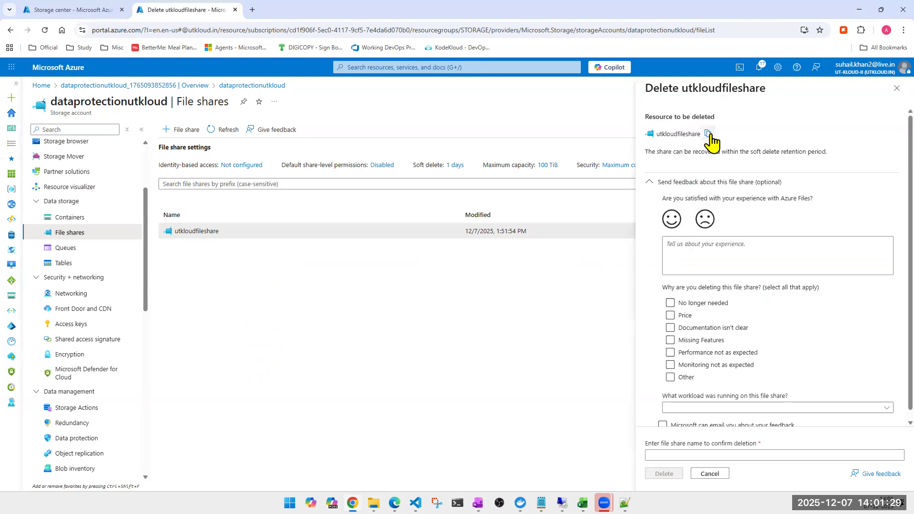
# - In the deletion feedback, choose Other as the reason and Others as the workload running on the file share
pyautogui.click(679, 380)
pyautogui.scroll(-1, 691, 395)
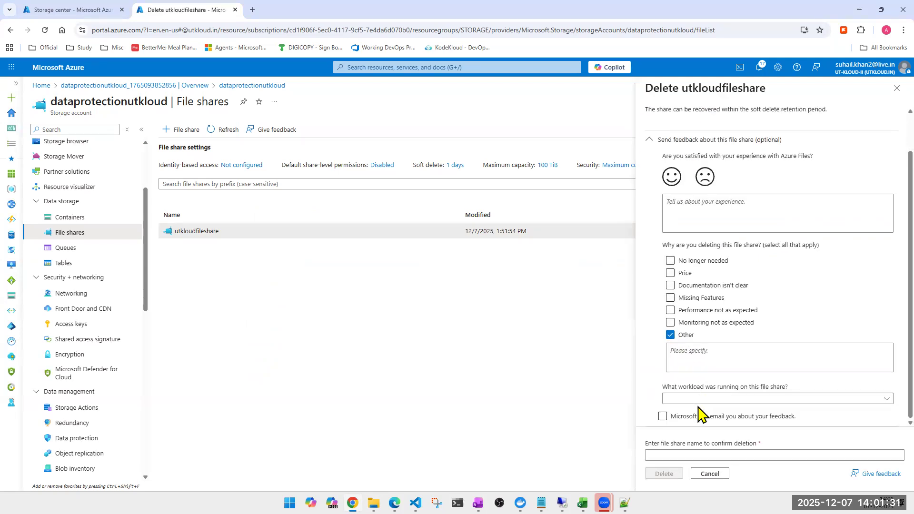
pyautogui.click(694, 400)
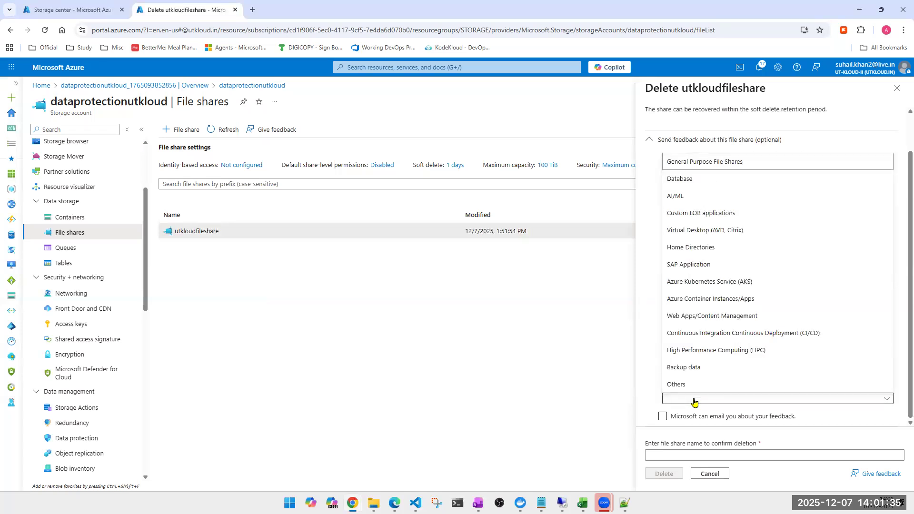
pyautogui.click(685, 384)
pyautogui.scroll(-1, 691, 403)
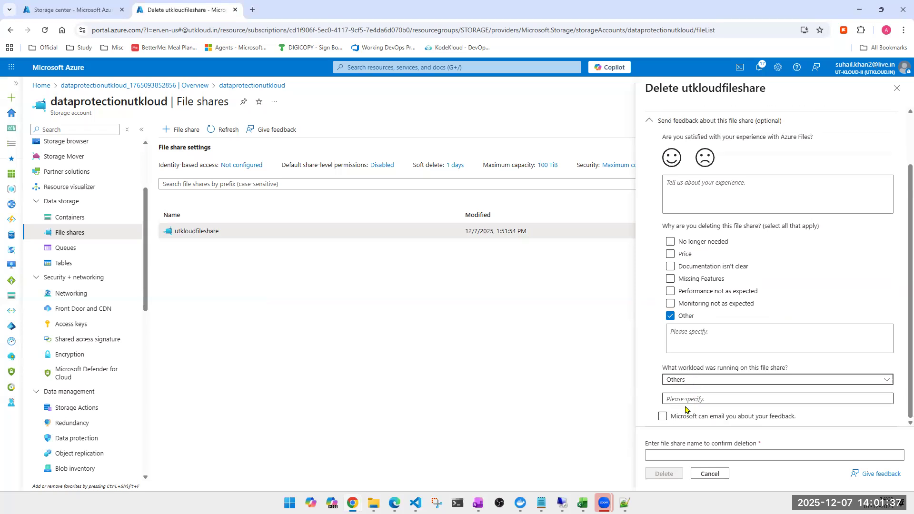
# - Enter utkloudfileshare as the confirmation name and confirm the deletion of the file share
pyautogui.click(668, 456)
pyautogui.hotkey('ctrl', 'v')
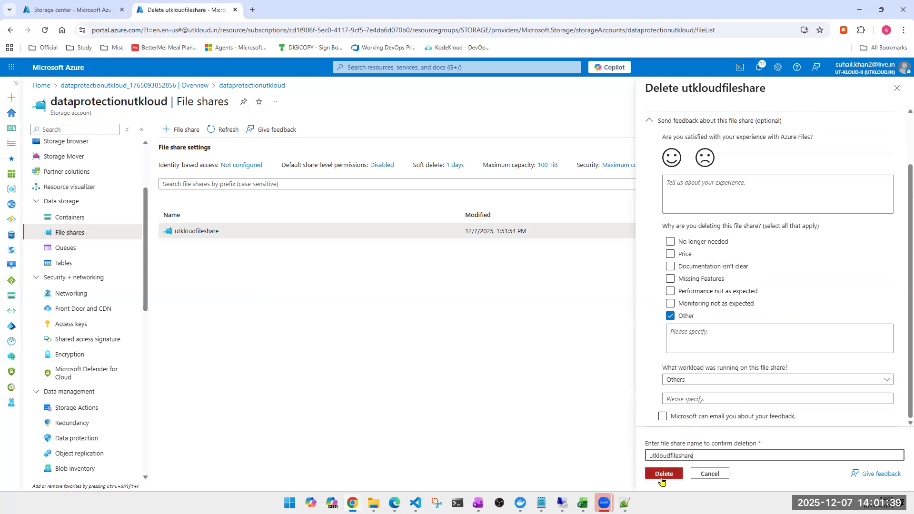
pyautogui.click(664, 481)
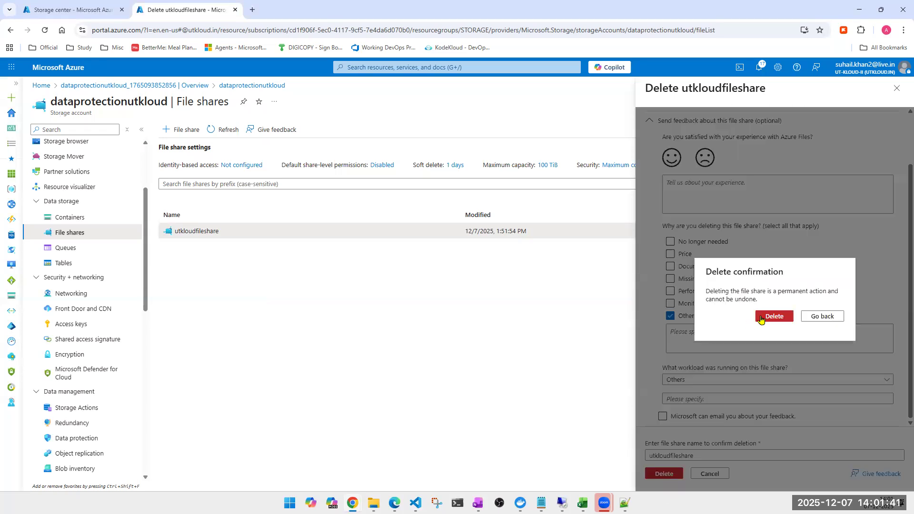
pyautogui.click(762, 316)
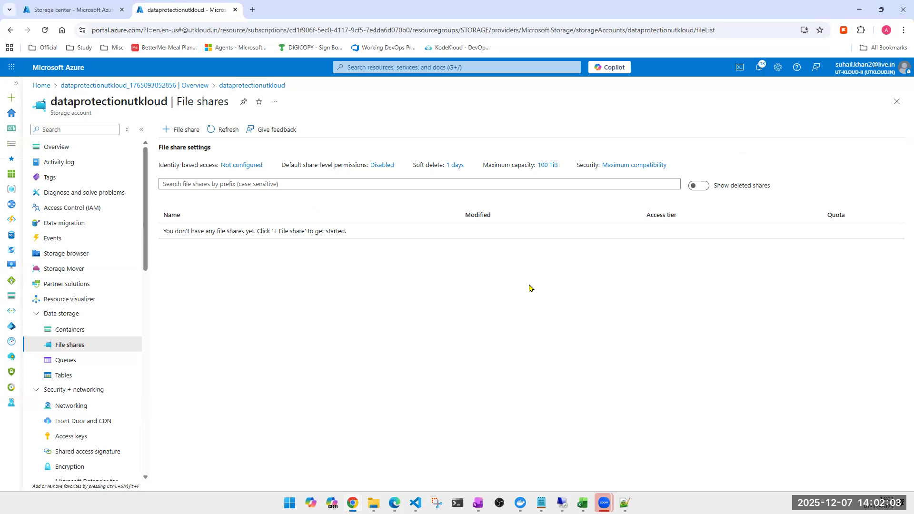
# - Refresh the file shares list, show deleted shares, and undelete utkloudfileshare
pyautogui.click(225, 132)
pyautogui.click(699, 187)
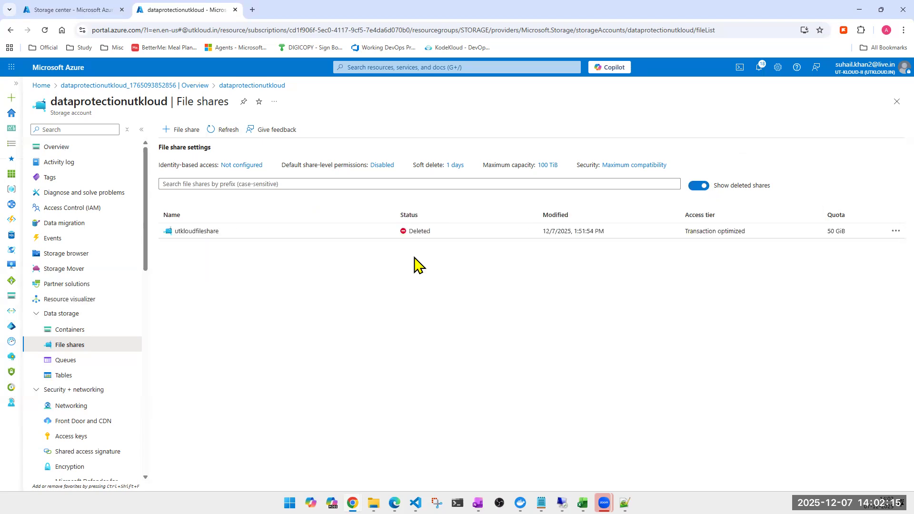
pyautogui.click(894, 232)
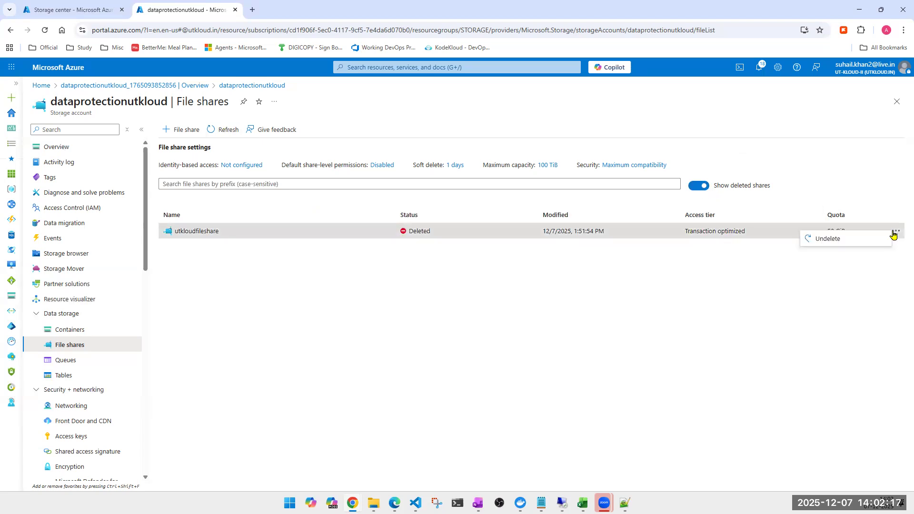
pyautogui.click(828, 239)
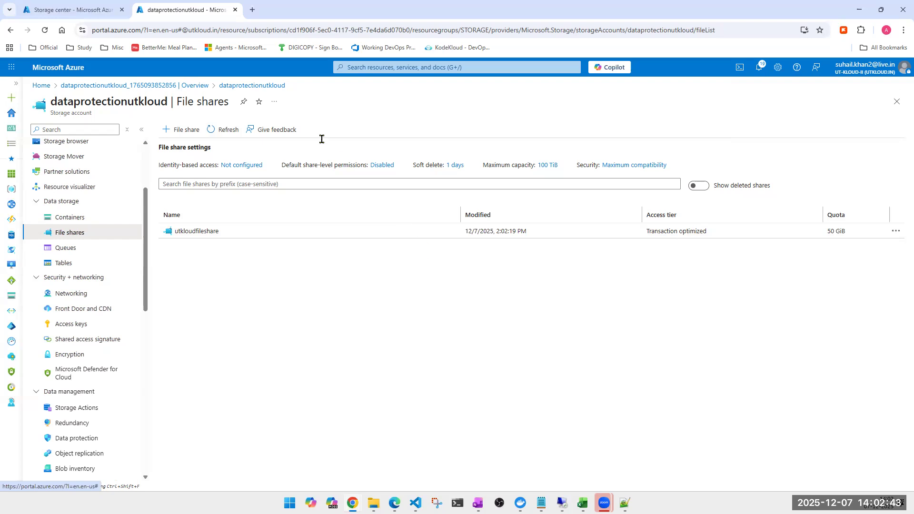
# - Open utkloud.in in a new browser tab and view the contact form and training schedule in its Contact section
pyautogui.click(252, 10)
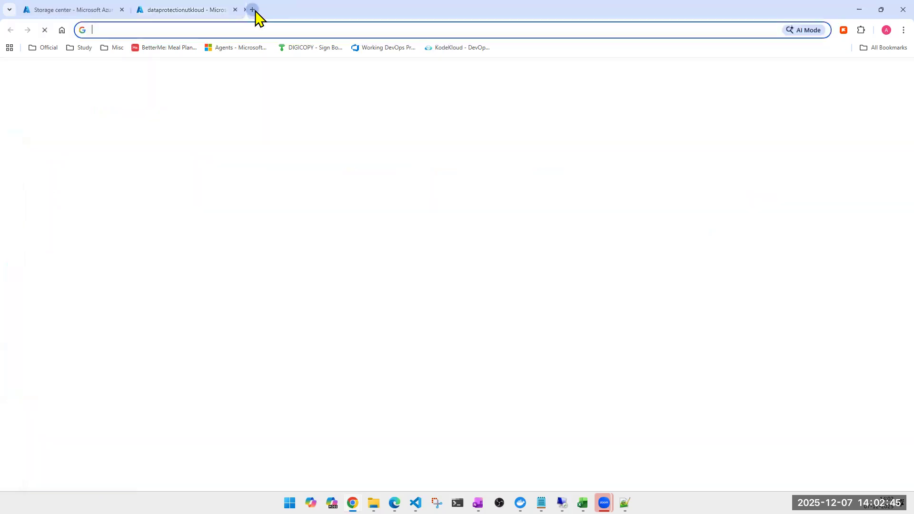
pyautogui.write('u')
pyautogui.press('Right')
pyautogui.press('Return')
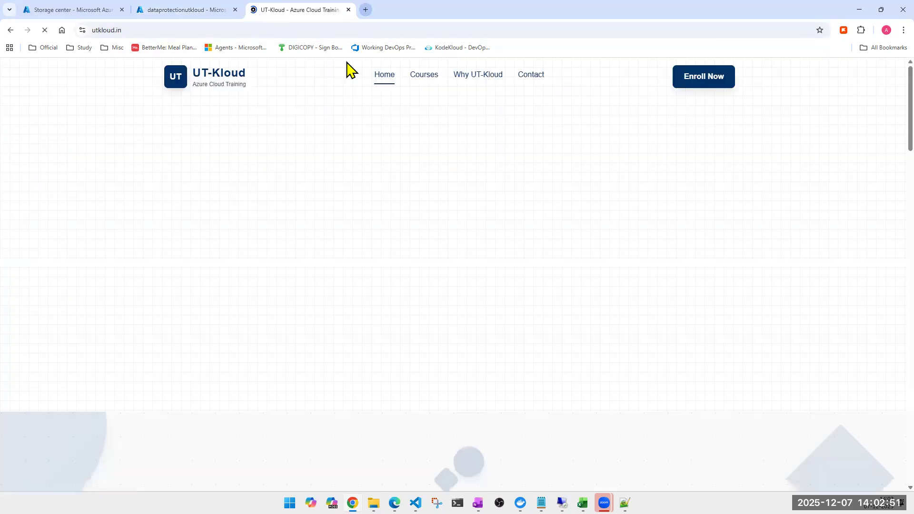
pyautogui.click(529, 74)
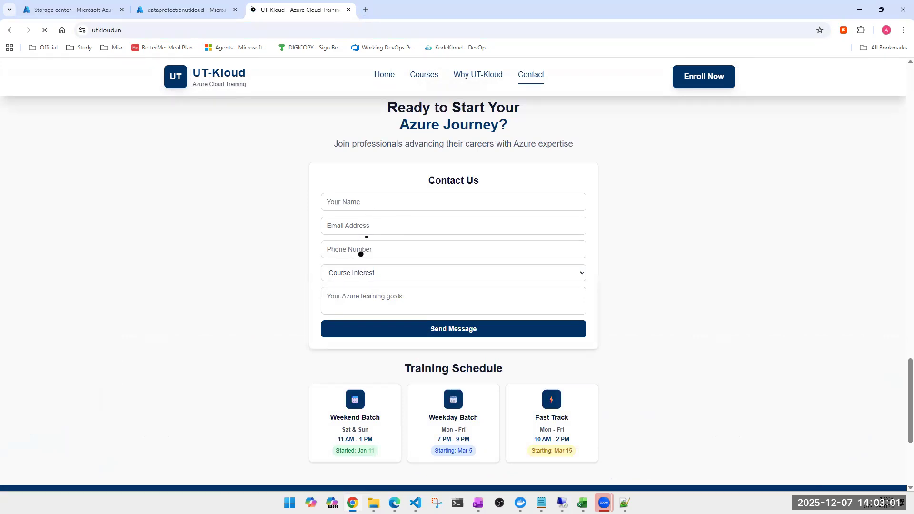
pyautogui.scroll(-1, 368, 286)
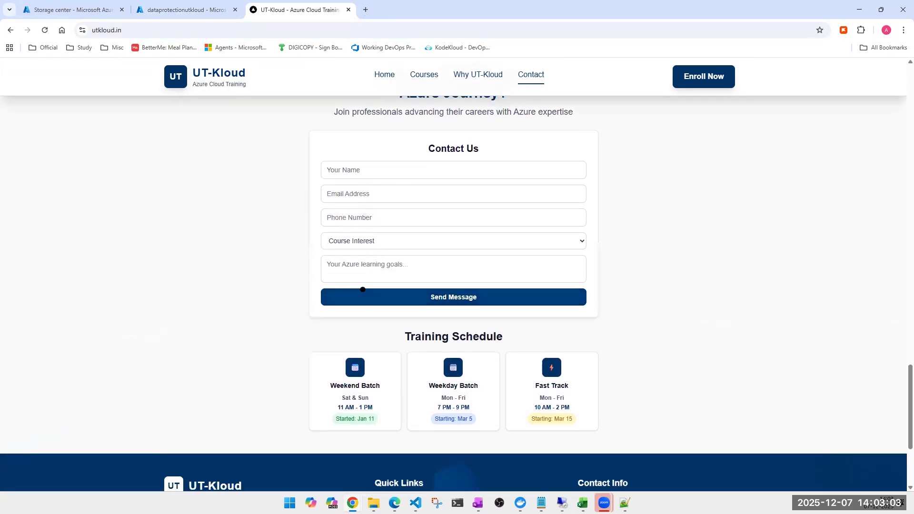
pyautogui.scroll(1, 370, 290)
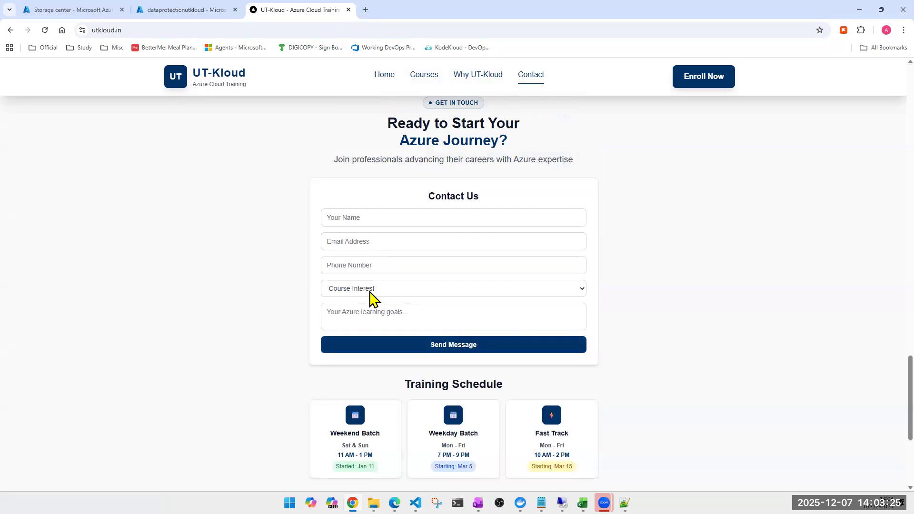
# - Return to the Azure file shares list, check the Session 31 & 32 questions in OneNote, and minimise the notes
pyautogui.click(151, 18)
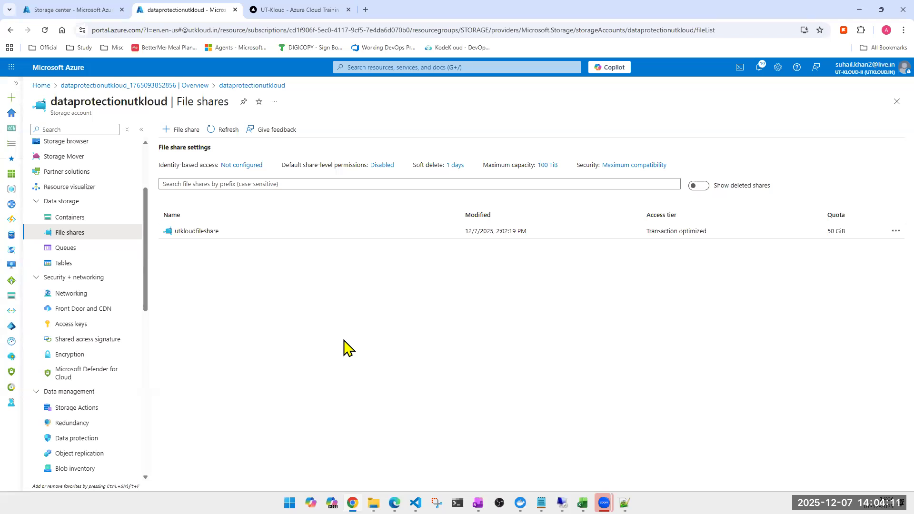
pyautogui.click(478, 503)
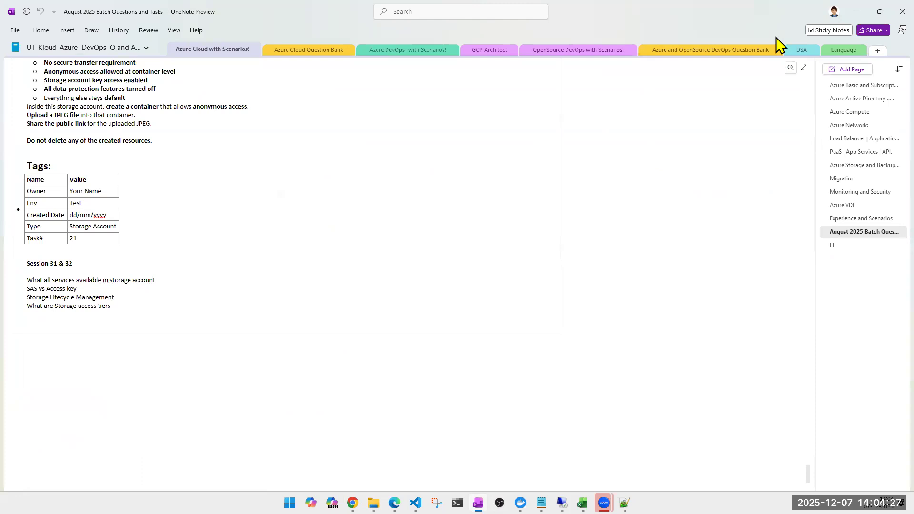
pyautogui.click(855, 12)
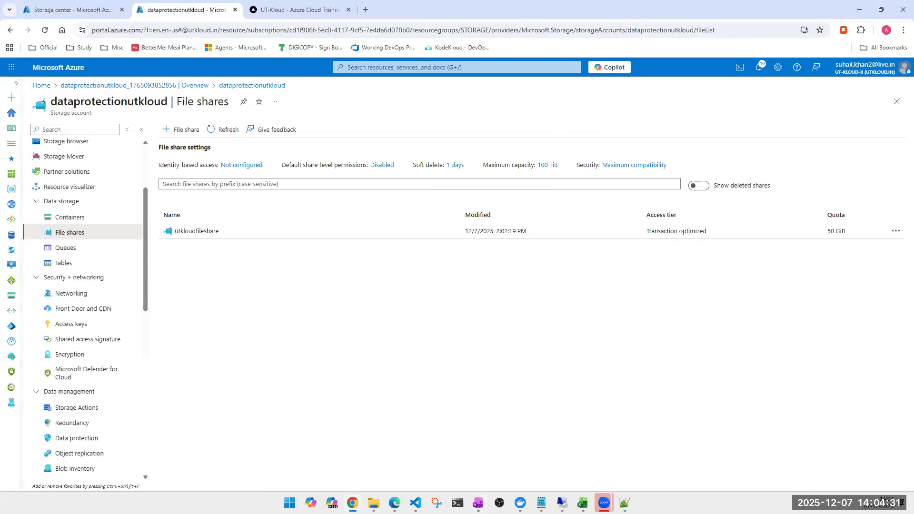